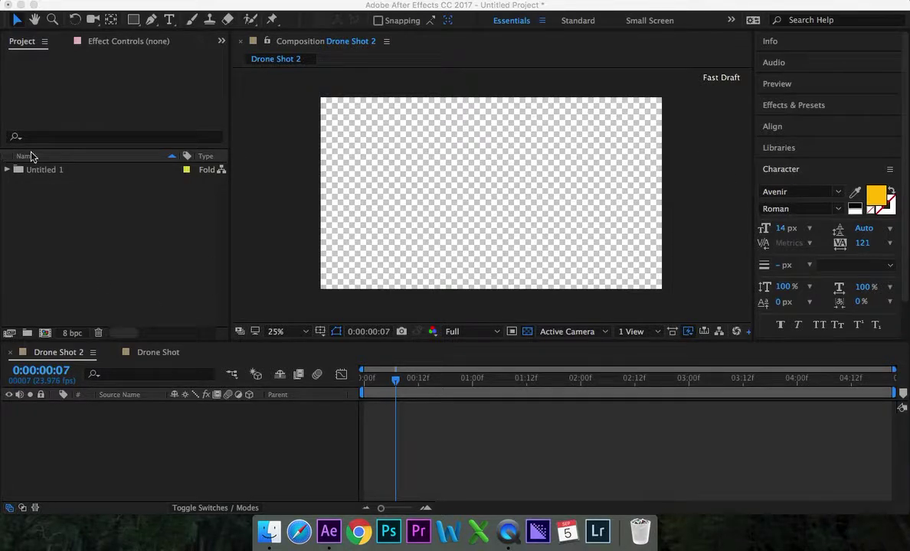
right_click(72, 225)
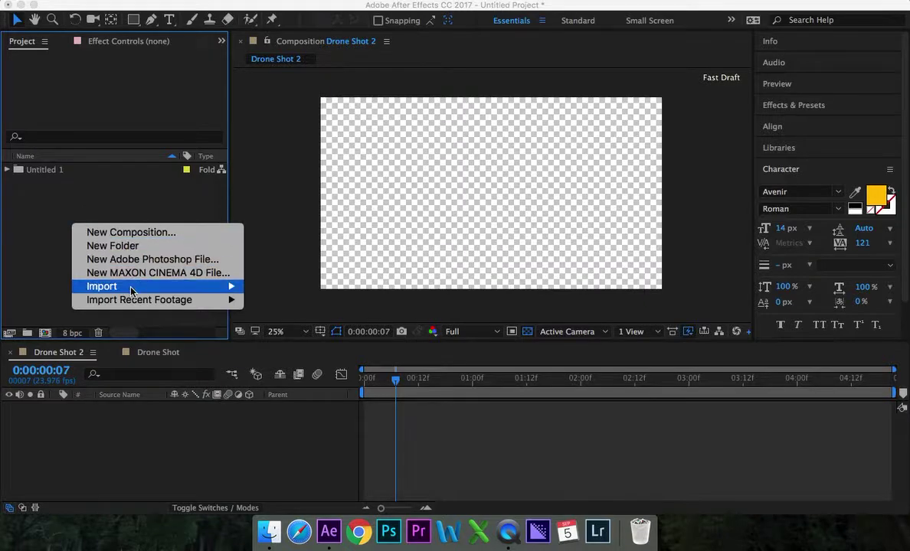
mouse_move(132, 287)
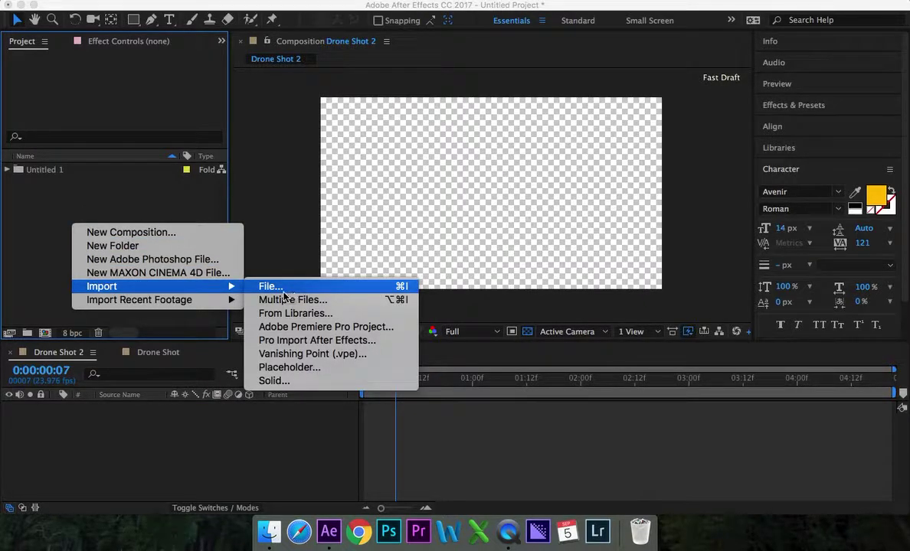
left_click(3, 207)
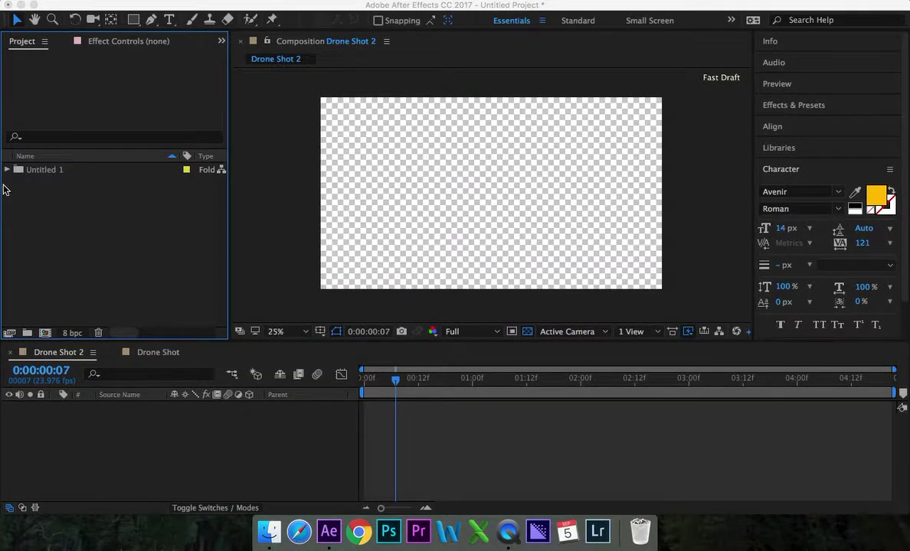
- Expand the Untitled 1 folder and create a new composition from the Drone Shot.mp4 footage
left_click(8, 169)
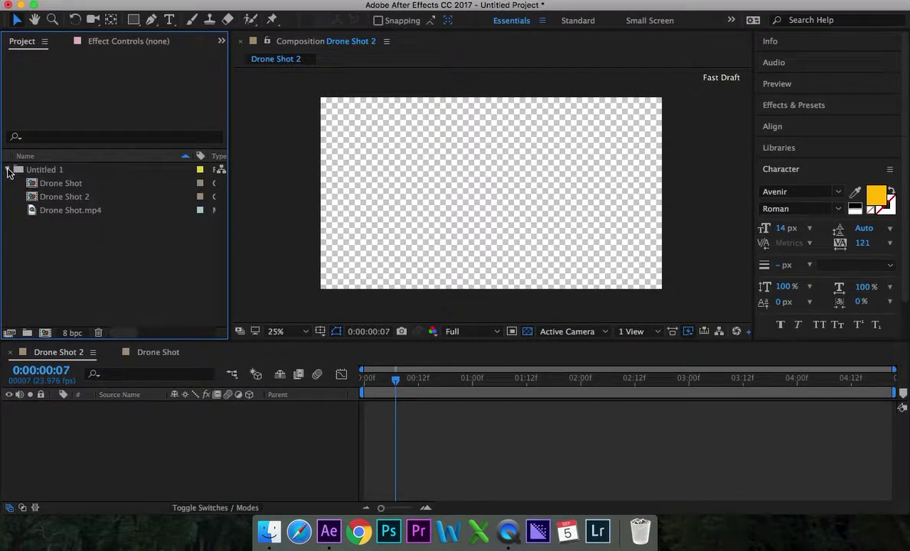
left_click(54, 215)
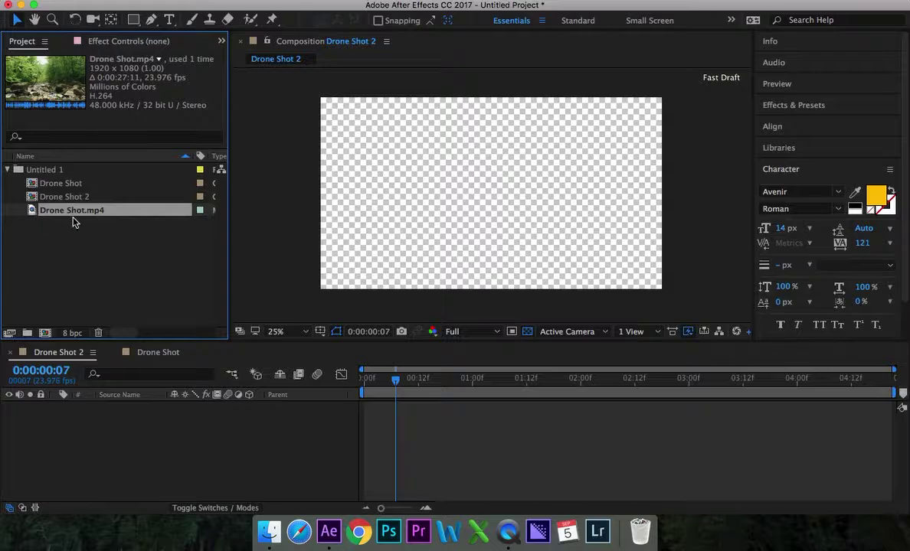
left_click_drag(32, 215, 46, 338)
- Delete the Drone Shot 2 composition from the project
left_click(65, 187)
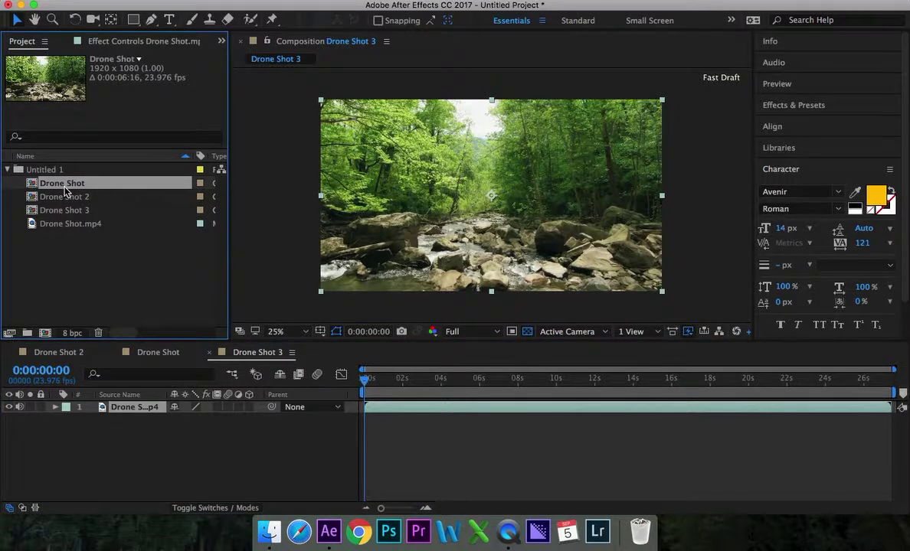
left_click(65, 196)
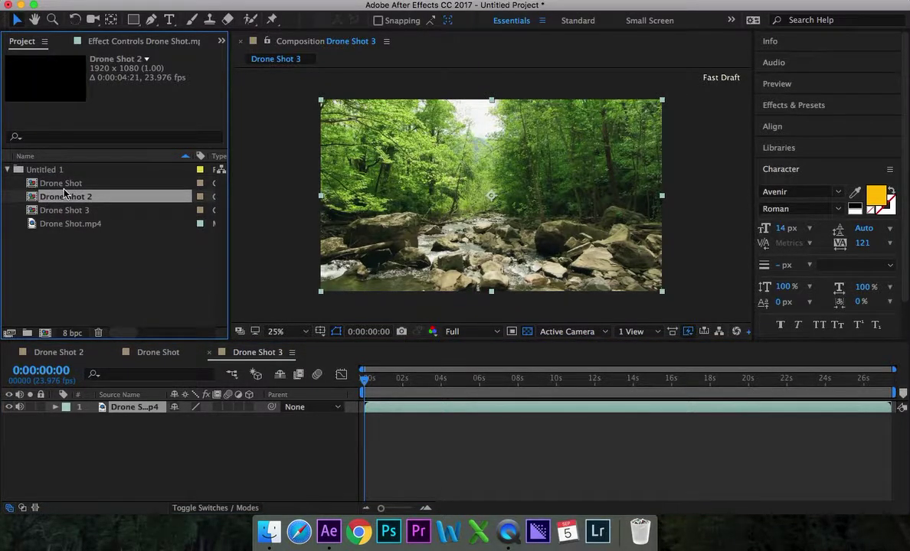
key("Delete")
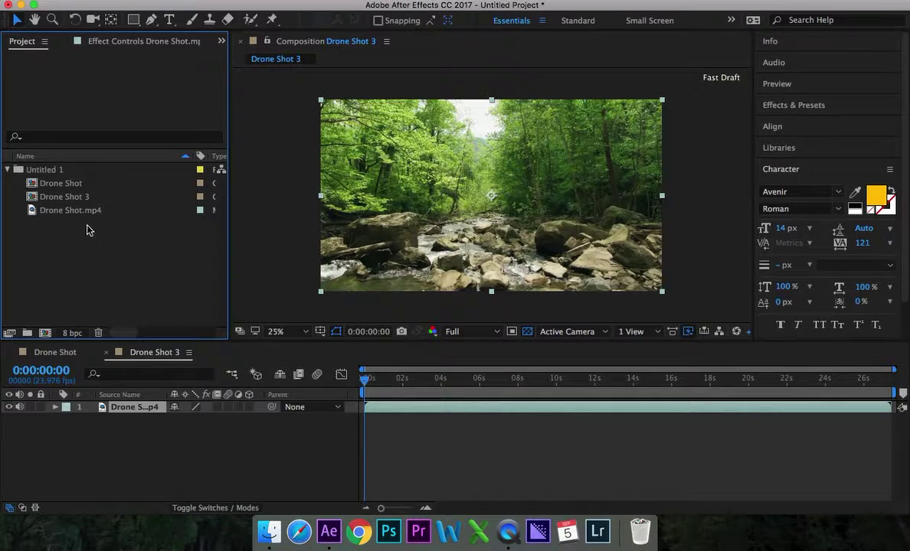
left_click(115, 433)
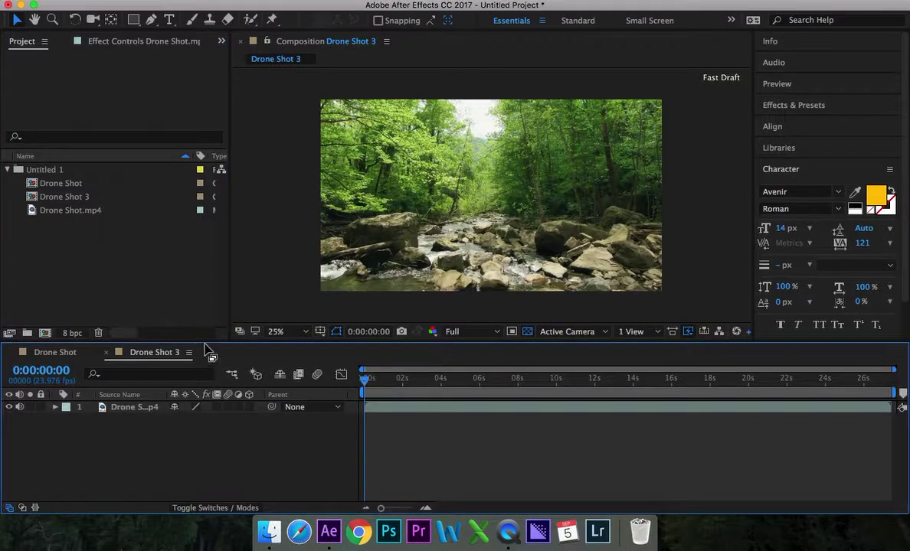
- Look through the Drone Shot 3 composition's footage and set its current time to 0:00:06:00
left_click(46, 352)
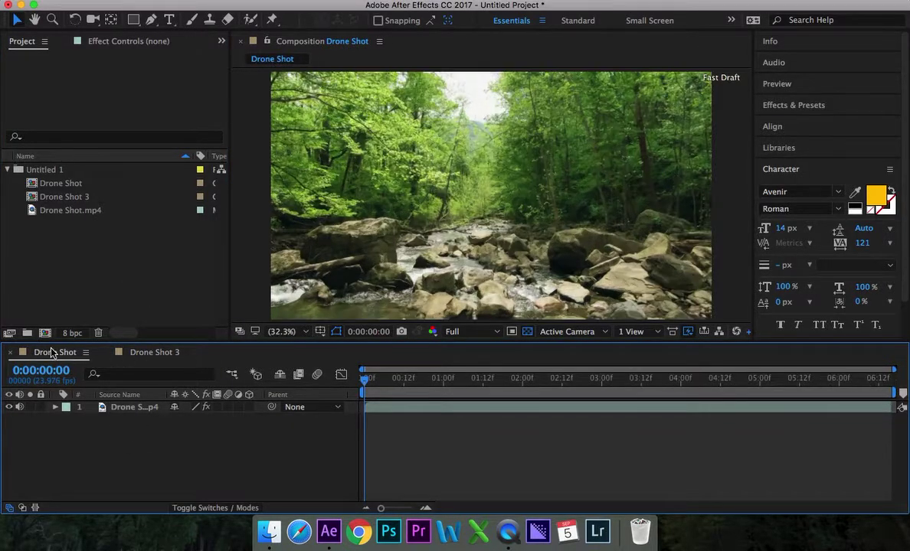
left_click(141, 352)
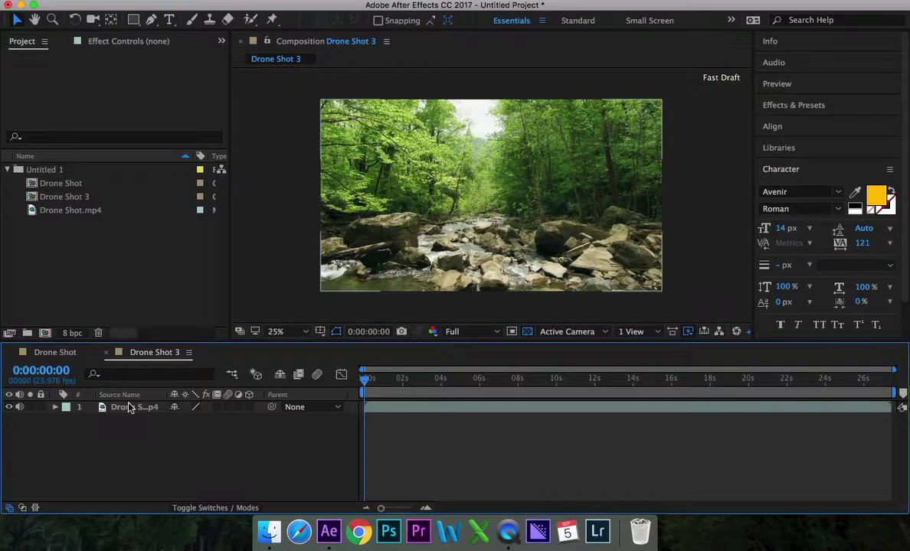
left_click(131, 407)
left_click_drag(480, 379, 280, 349)
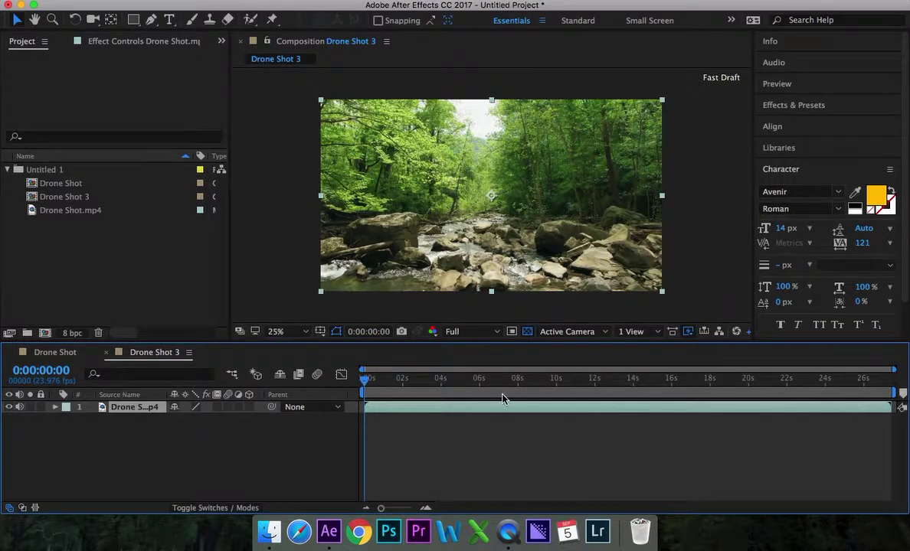
left_click_drag(375, 385, 480, 389)
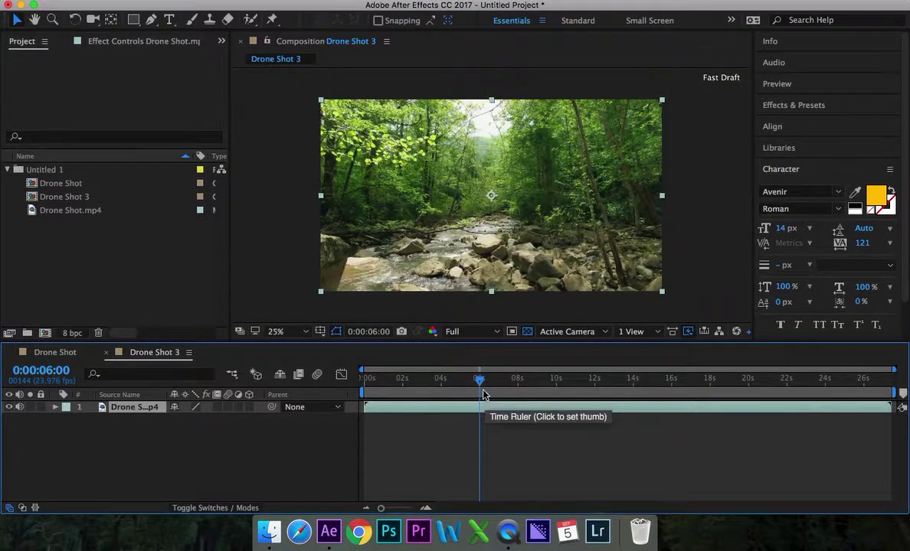
left_click(119, 442)
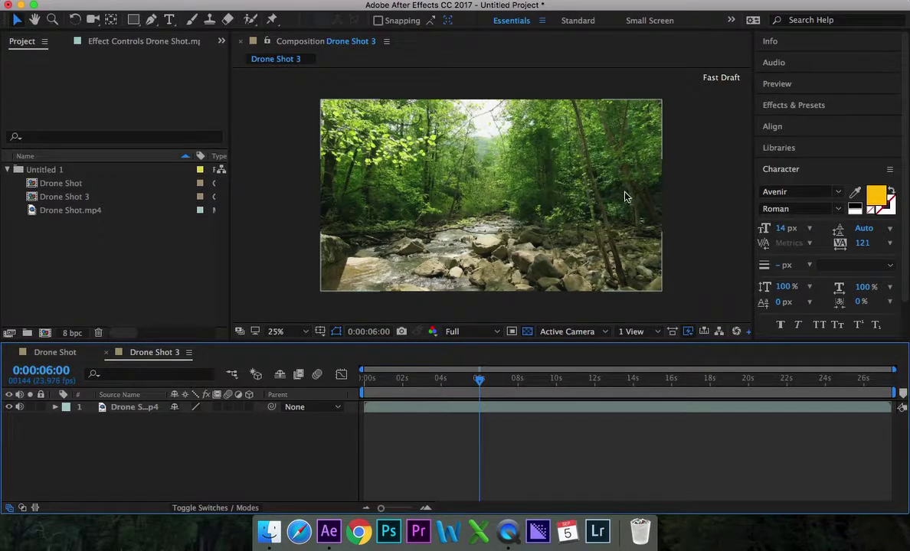
- Examine the Fast Draft image quality of the forest footage close up at high magnification
left_click(688, 335)
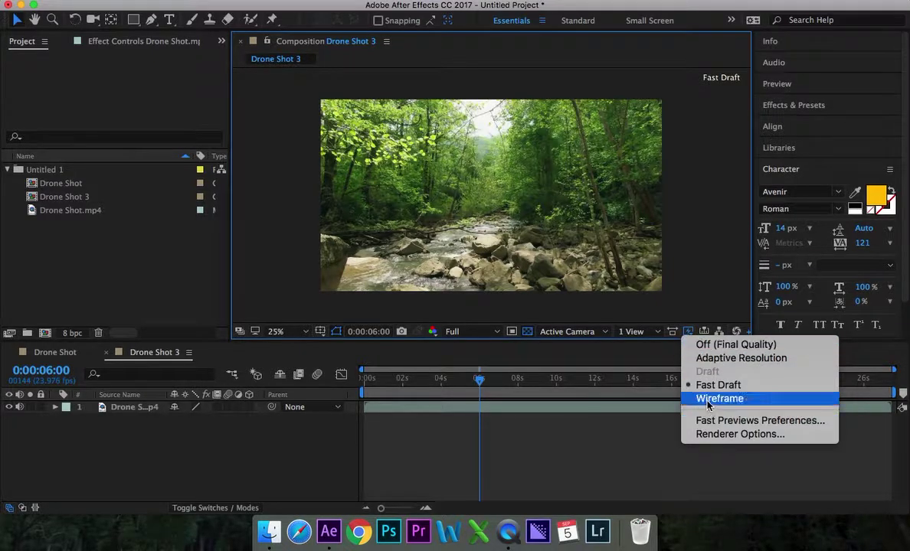
left_click(578, 424)
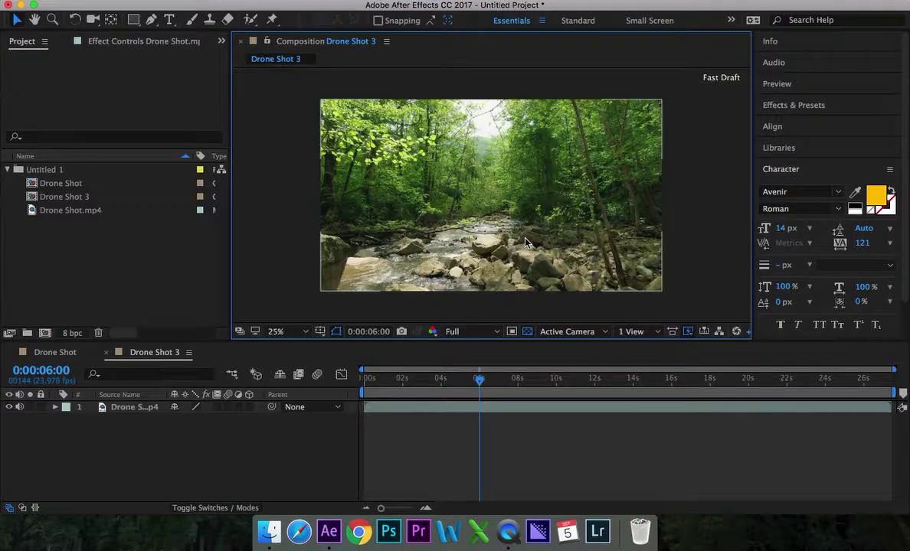
scroll(525, 244, "down", 4)
scroll(524, 244, "up", 10)
scroll(523, 244, "up", 1)
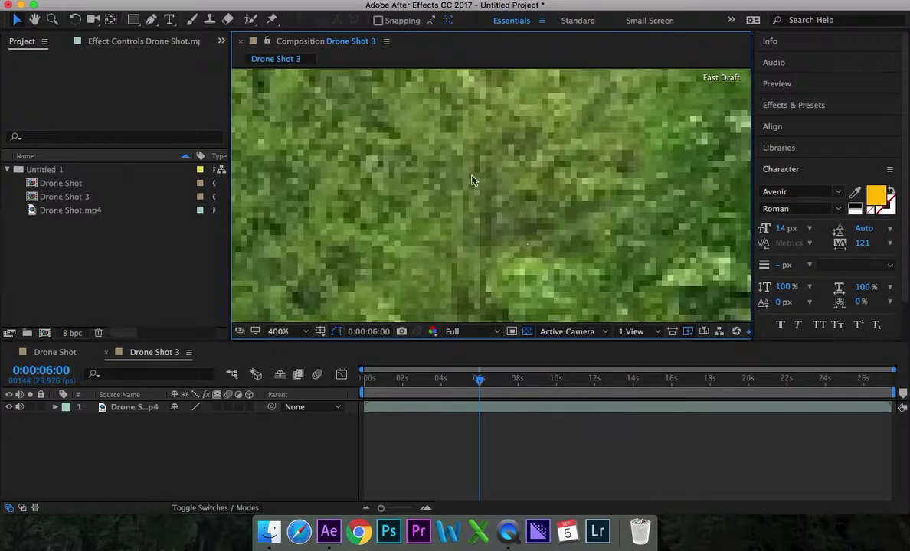
scroll(499, 168, "down", 6)
scroll(511, 191, "up", 1)
scroll(512, 191, "down", 2)
scroll(512, 191, "up", 6)
scroll(512, 191, "down", 2)
scroll(512, 192, "up", 4)
scroll(538, 231, "down", 2)
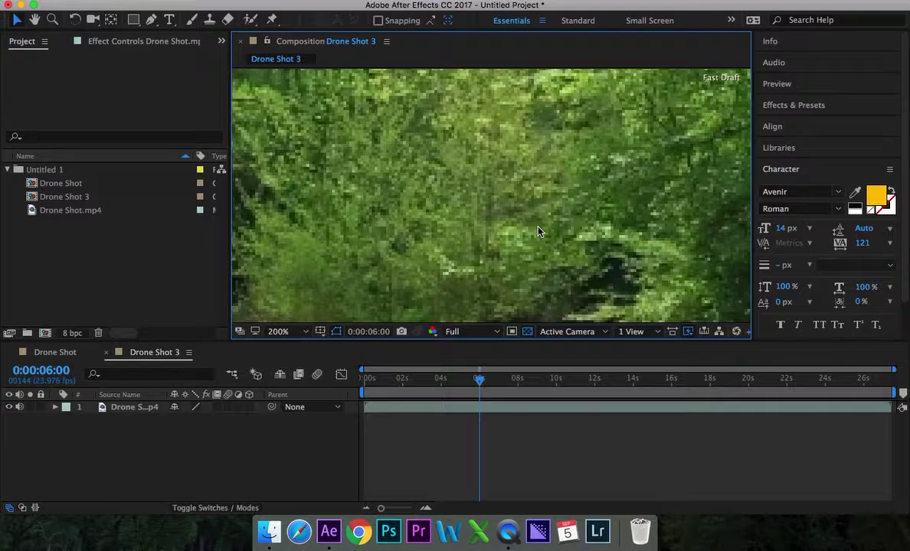
- Compare the footage preview in Off (Final Quality) mode with Fast Draft mode, ending on Fast Draft
left_click(687, 331)
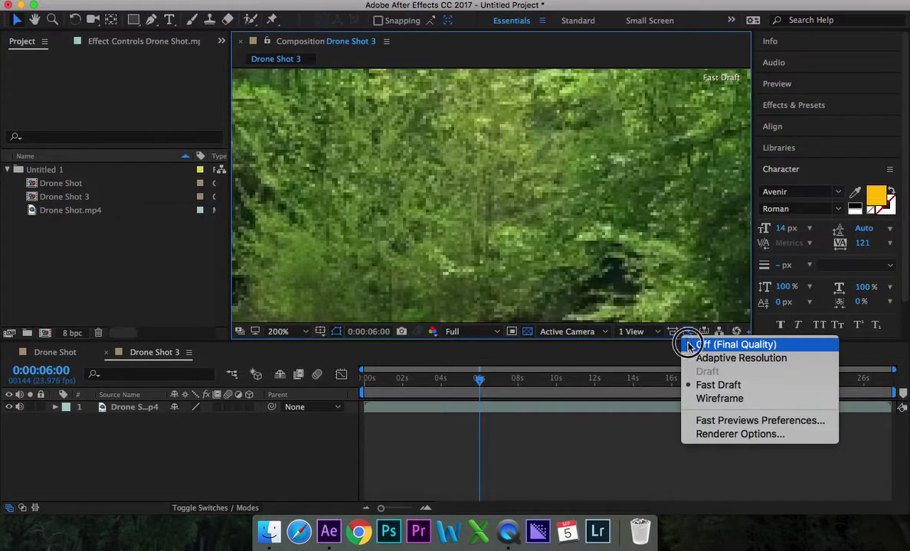
left_click(691, 345)
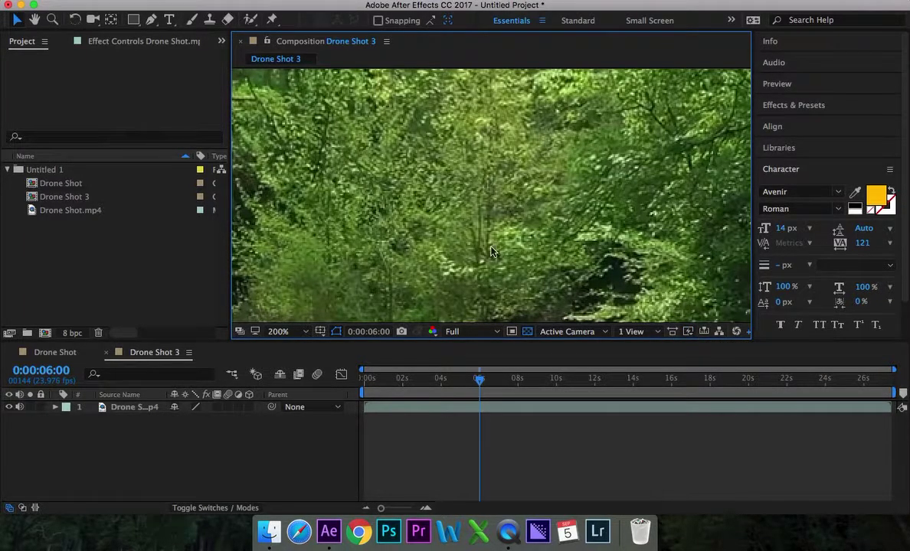
left_click(687, 331)
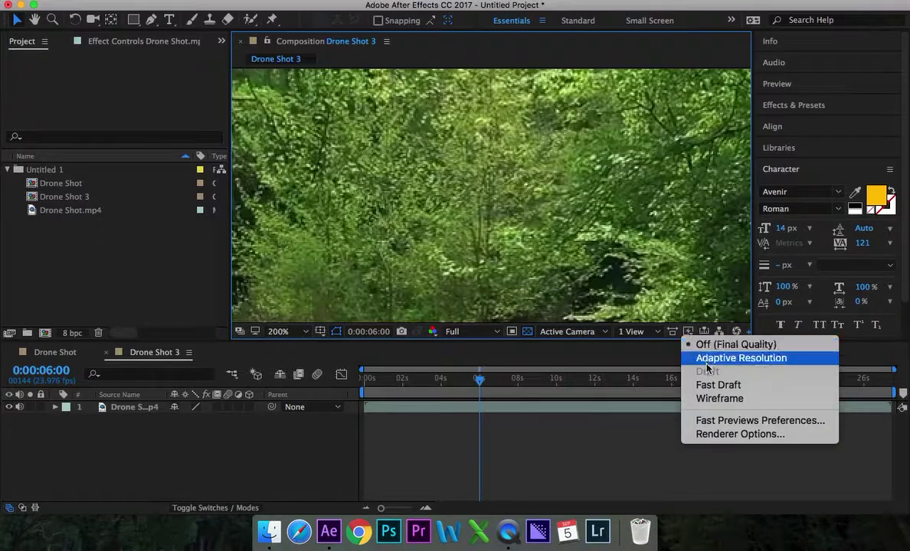
left_click(717, 386)
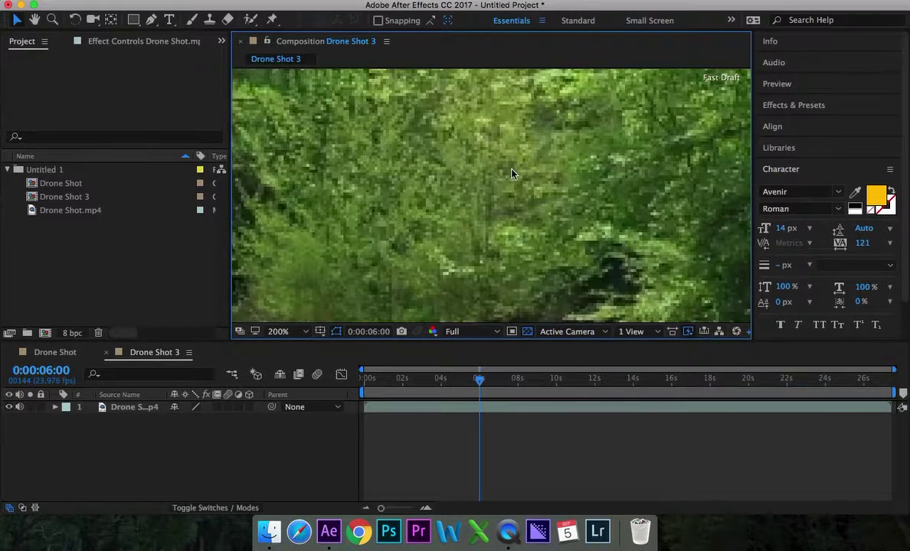
- Compare the composition preview at Quarter resolution with Full resolution, ending on Full
scroll(512, 174, "down", 5)
scroll(511, 175, "up", 2)
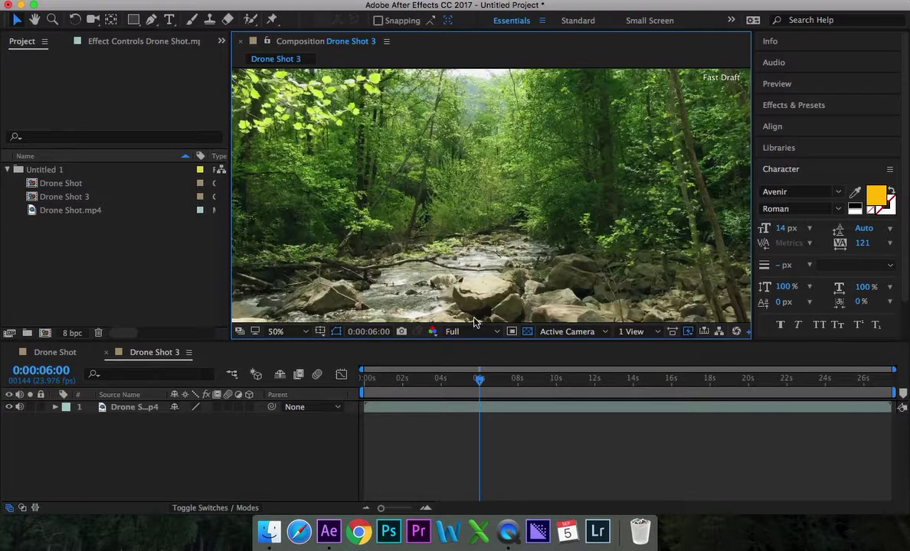
left_click(452, 333)
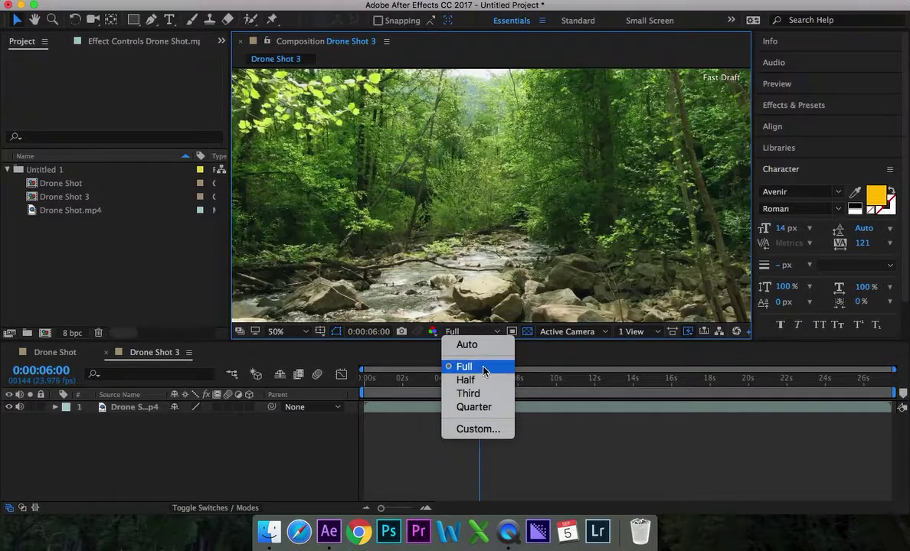
left_click(480, 407)
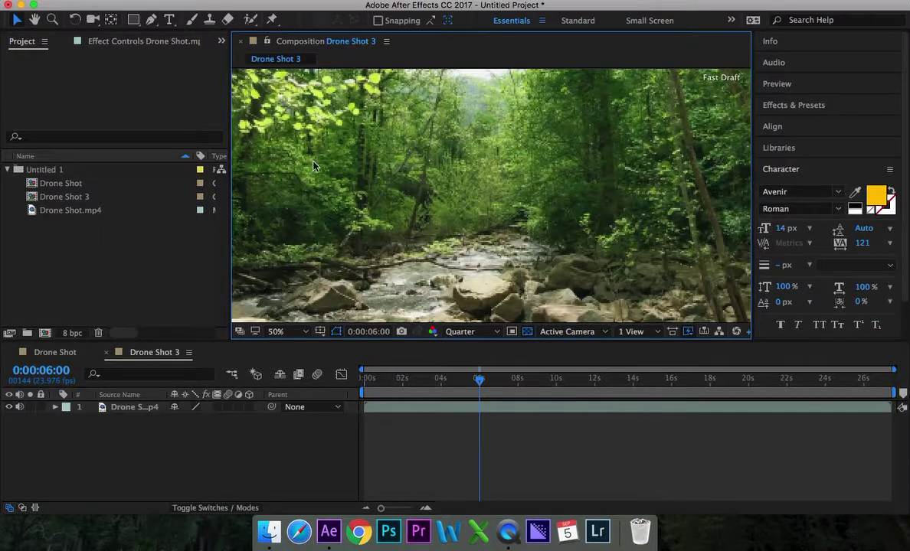
left_click(459, 332)
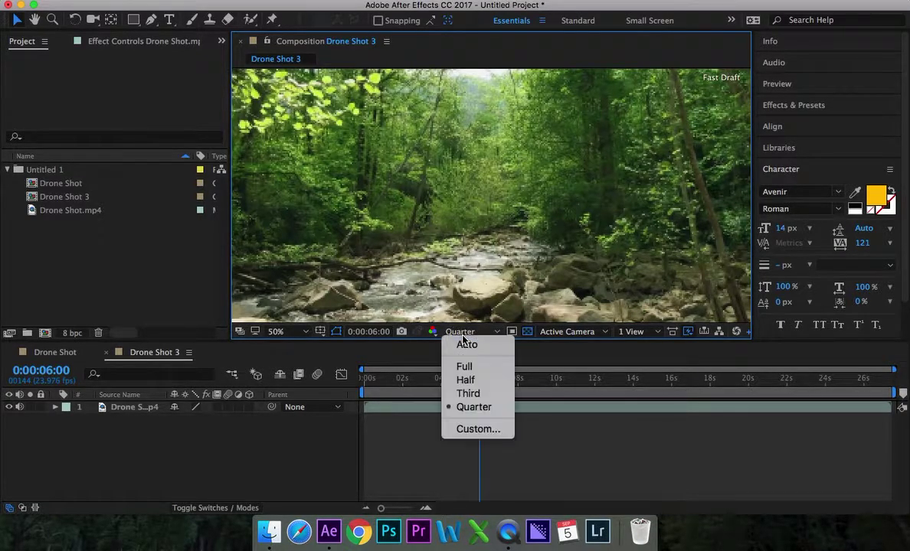
left_click(466, 368)
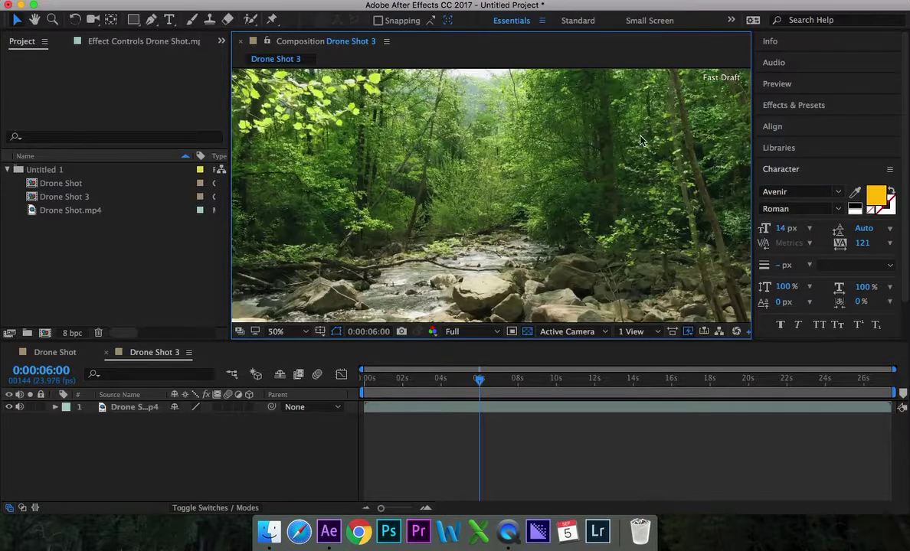
- End the work area at 0:00:06:00 and trim the Drone Shot 3 composition to it
left_click(135, 419)
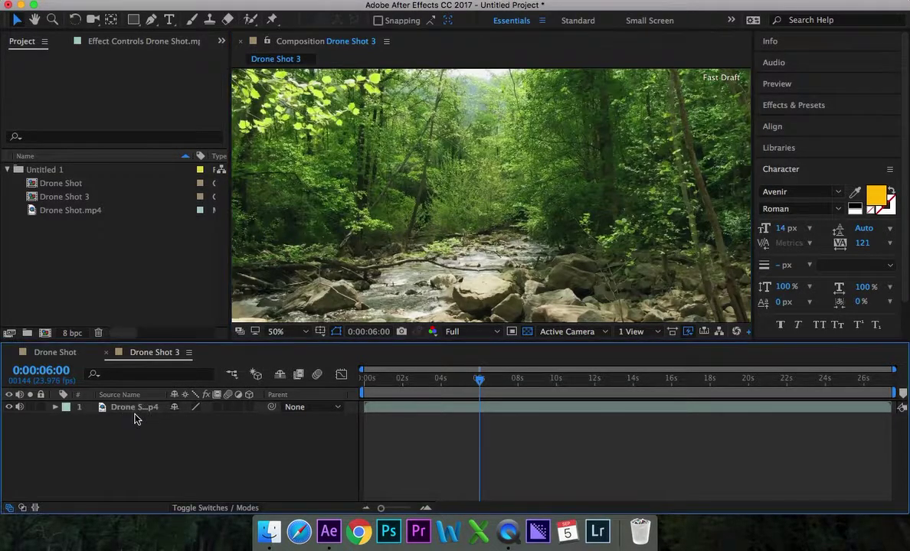
left_click(132, 409)
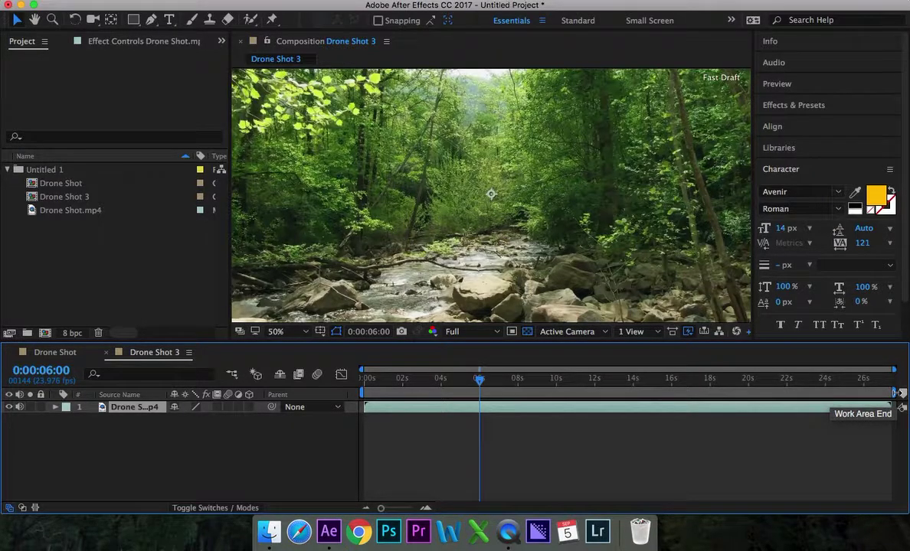
left_click_drag(895, 393, 494, 426)
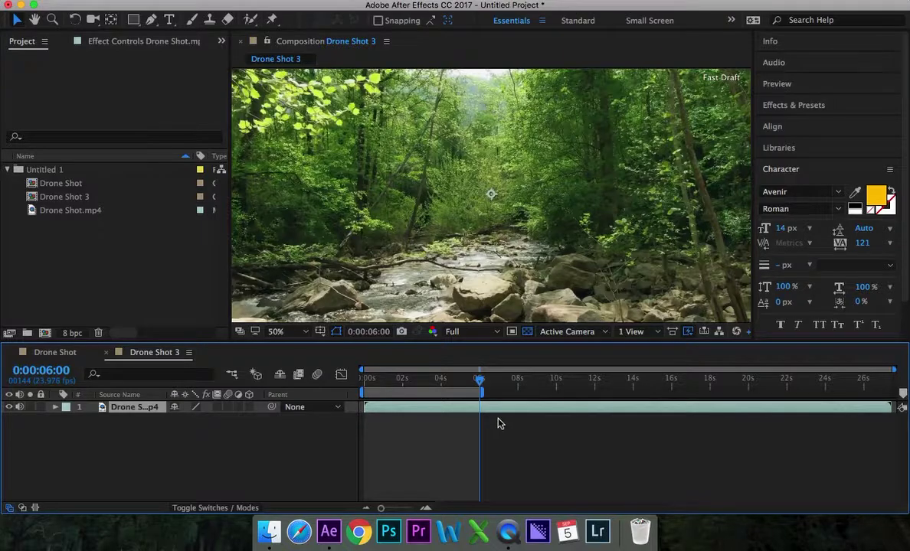
right_click(434, 393)
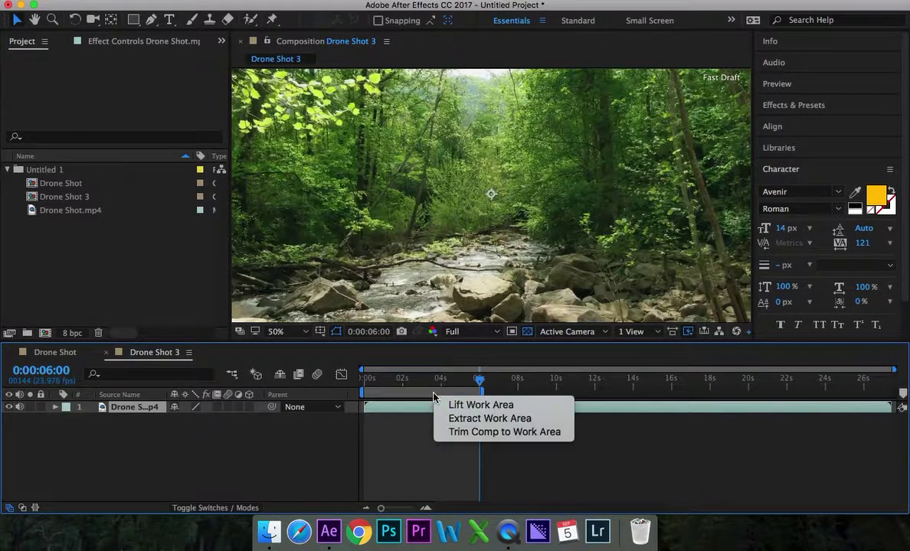
left_click(475, 432)
- Scrub and play back the trimmed composition, returning the current time to 0:00:00:00
left_click_drag(539, 383, 296, 404)
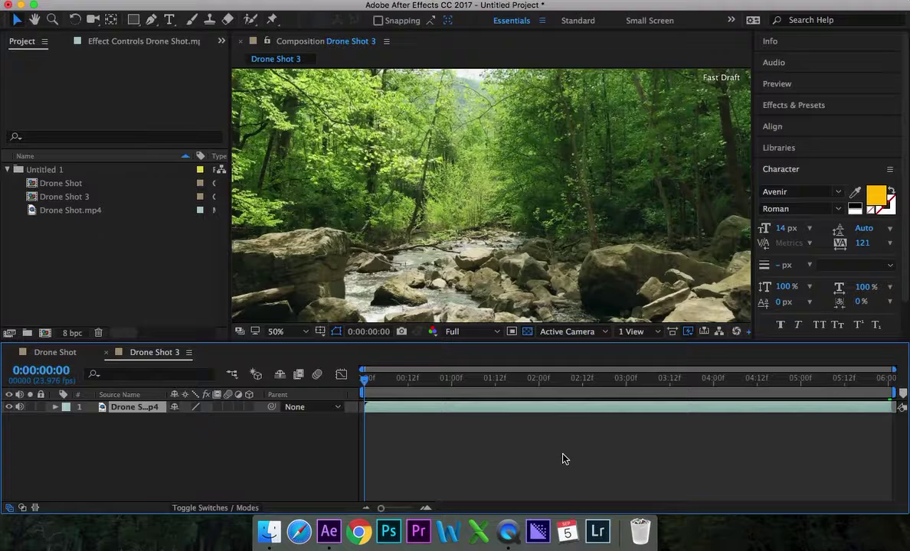
left_click_drag(651, 381, 414, 388)
key("space")
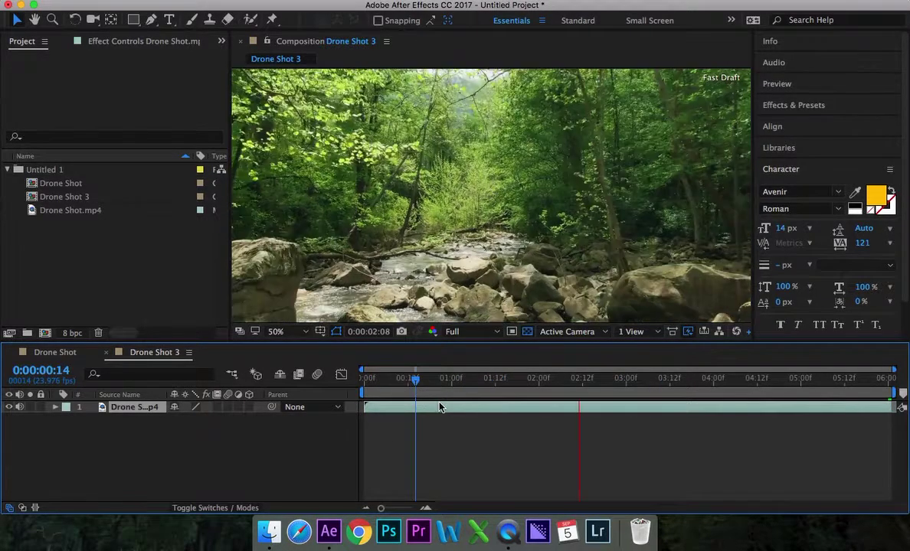
key("space")
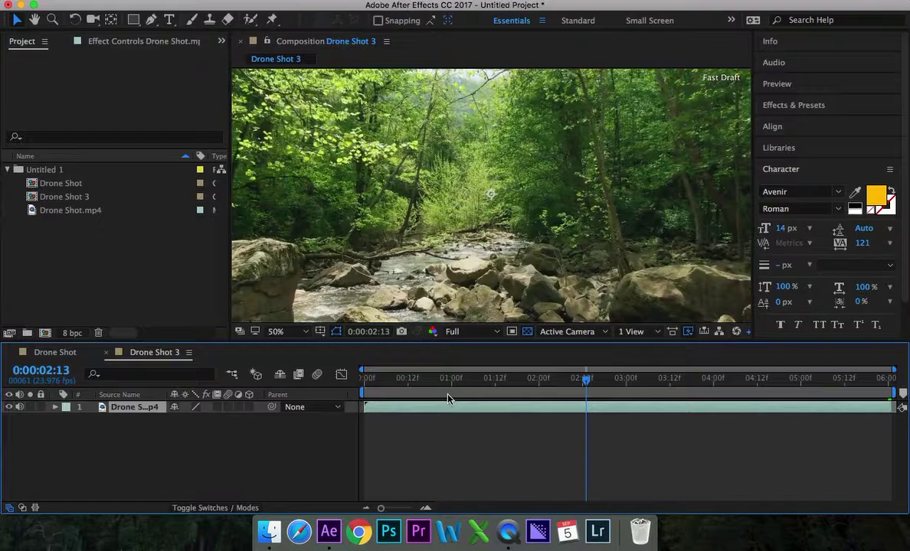
left_click_drag(453, 390, 253, 416)
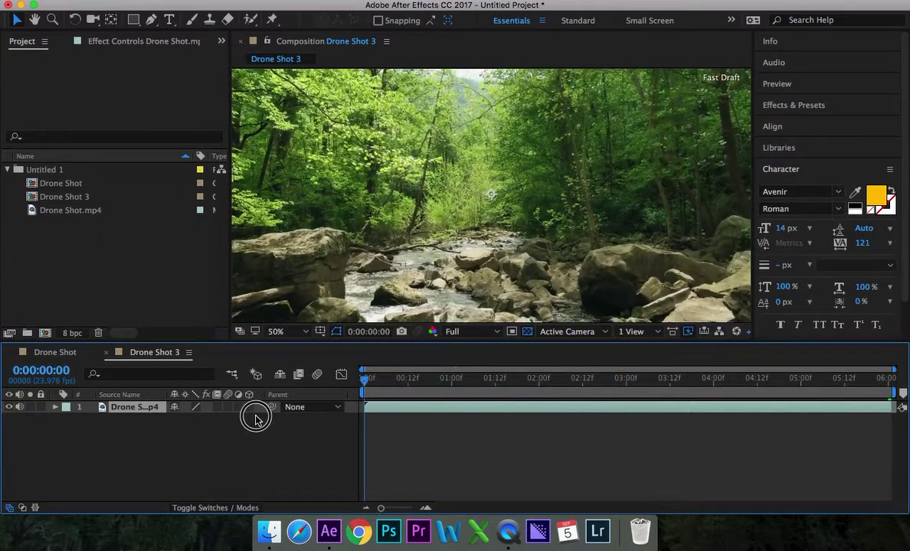
- Play back the Drone Shot 3 composition from the start twice, returning the current time to 0:00:00:00
key("space")
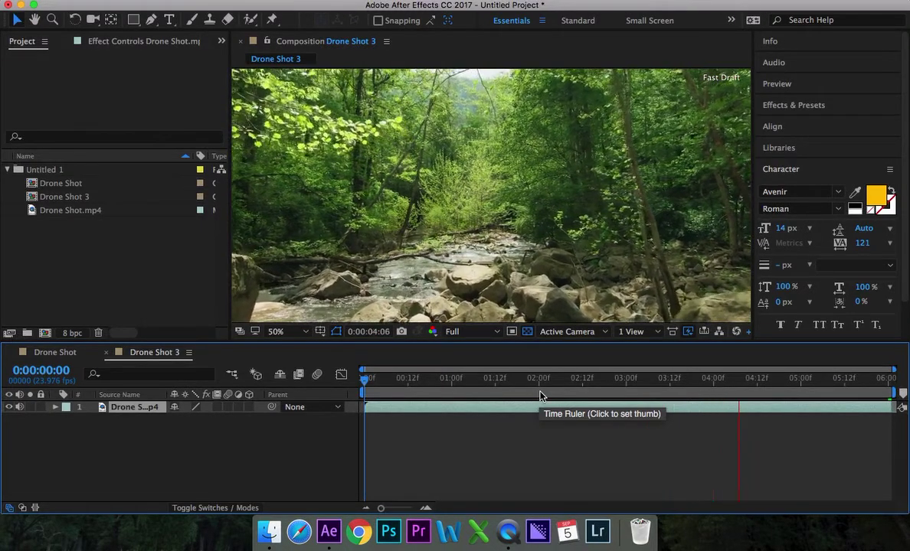
key("space")
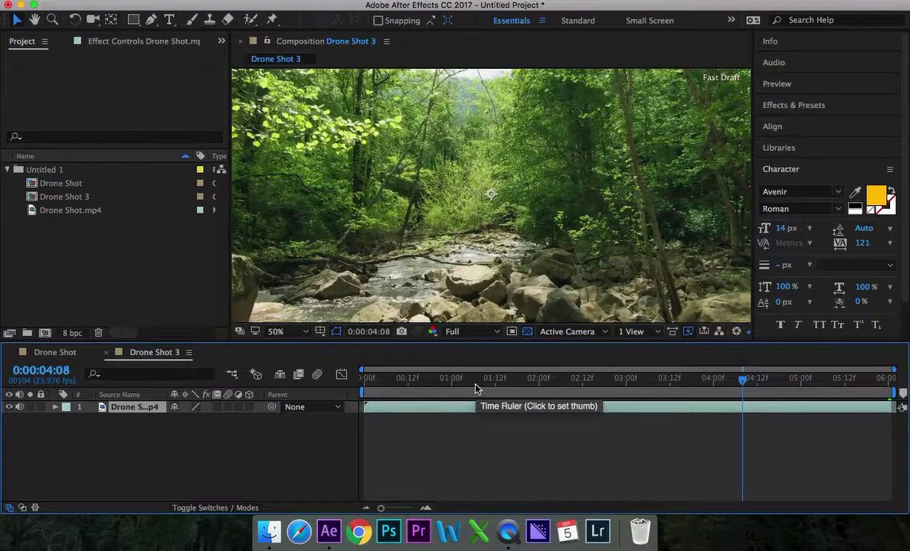
left_click(209, 442)
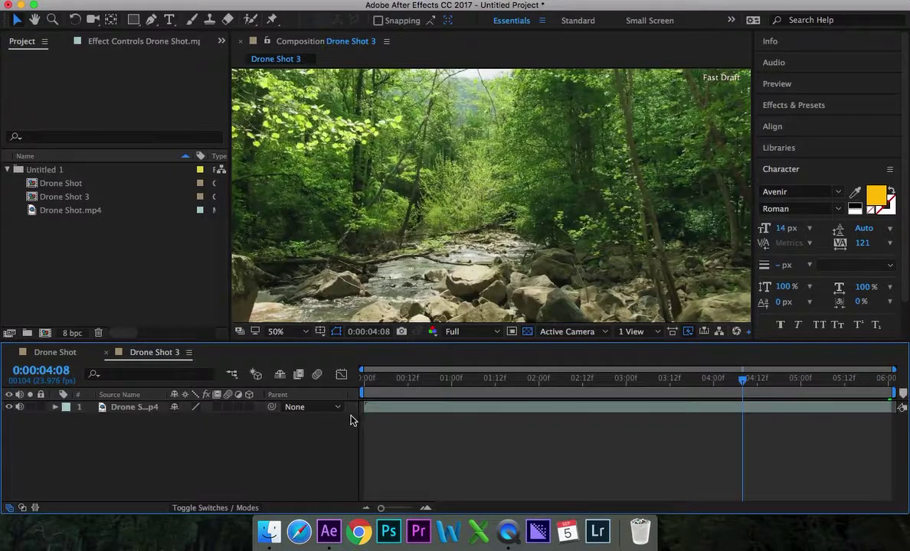
left_click_drag(425, 381, 342, 385)
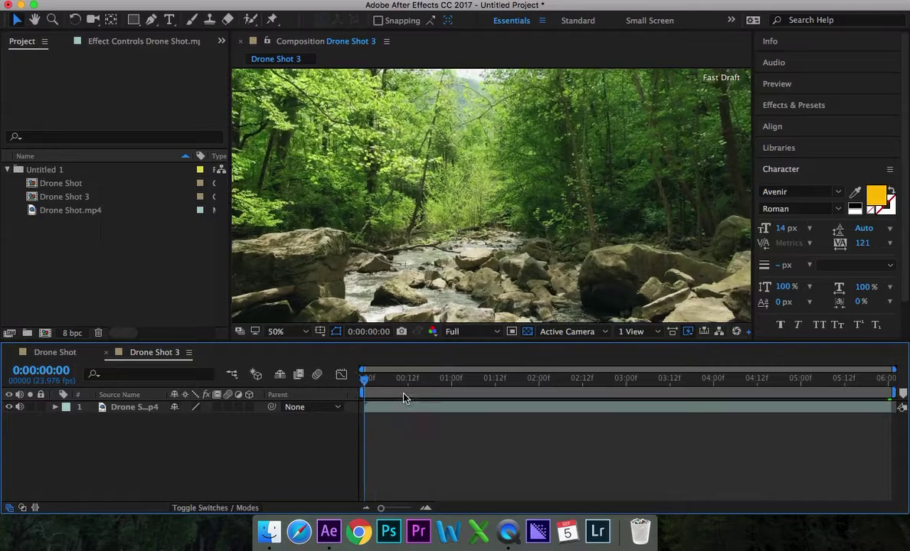
key("space")
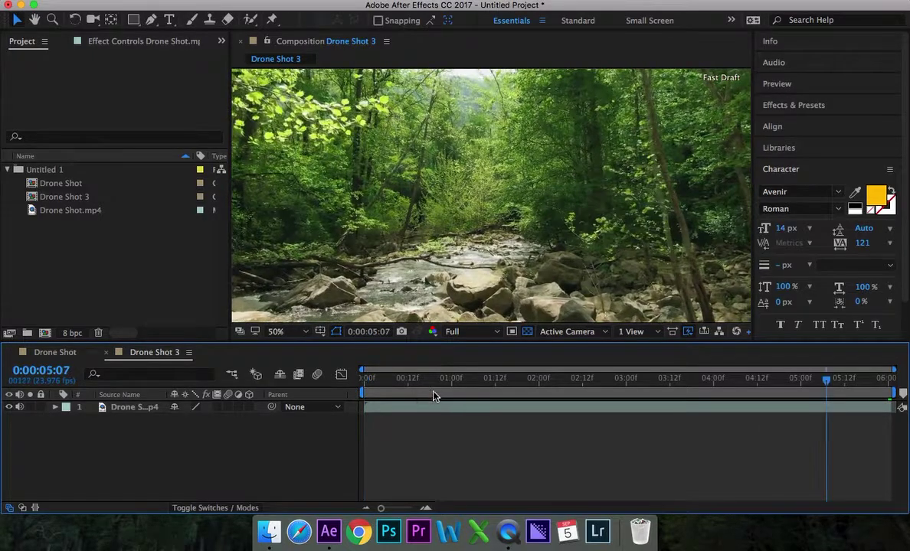
left_click(361, 391)
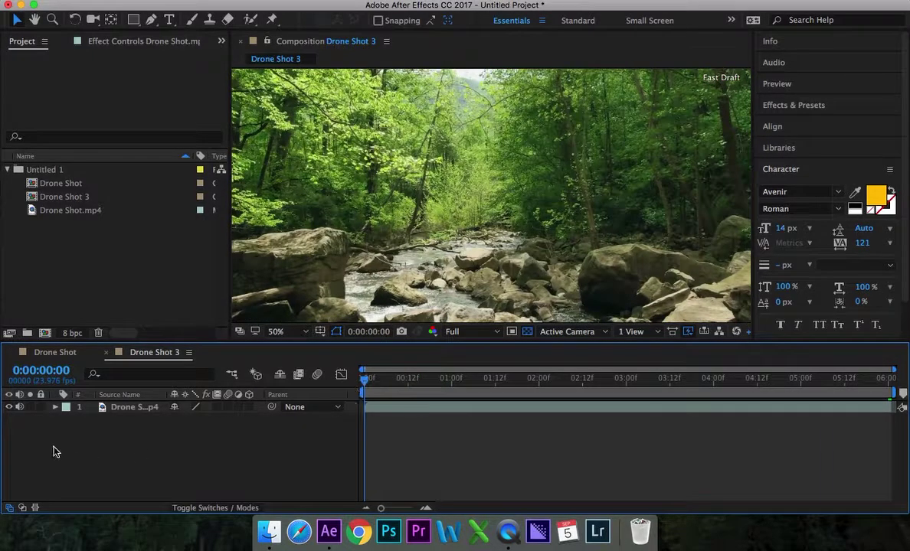
- Zoom in and out on the composition preview and set its magnification to Fit
left_click(116, 411)
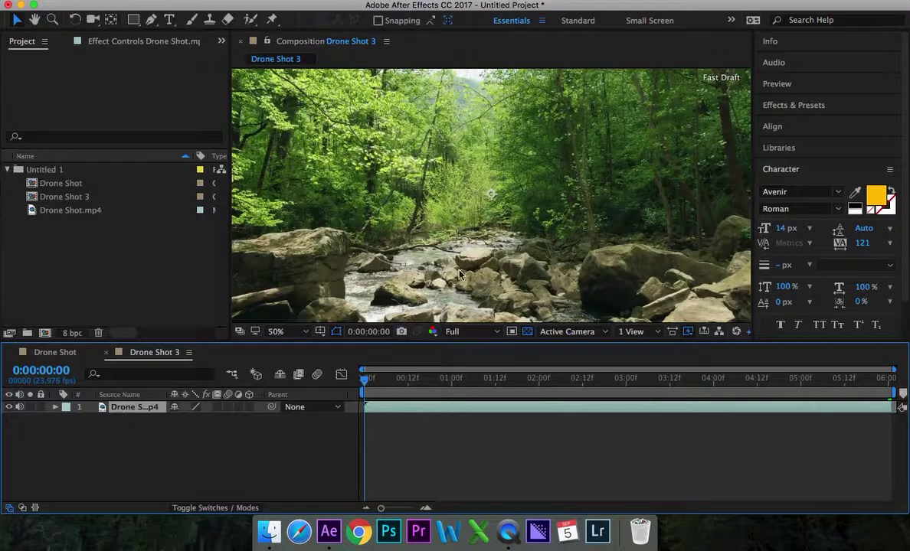
scroll(416, 241, "down", 3)
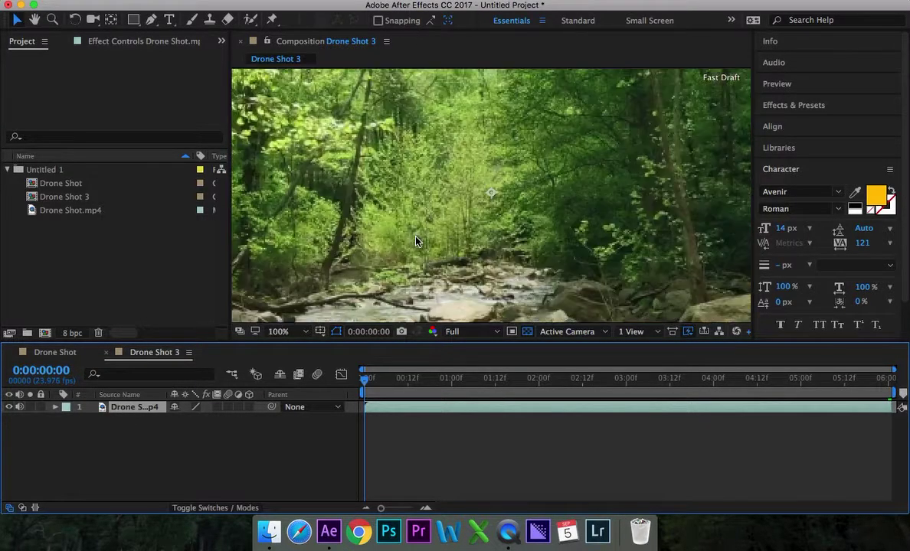
scroll(415, 241, "down", 1)
scroll(415, 241, "up", 1)
scroll(415, 241, "down", 1)
scroll(416, 241, "up", 1)
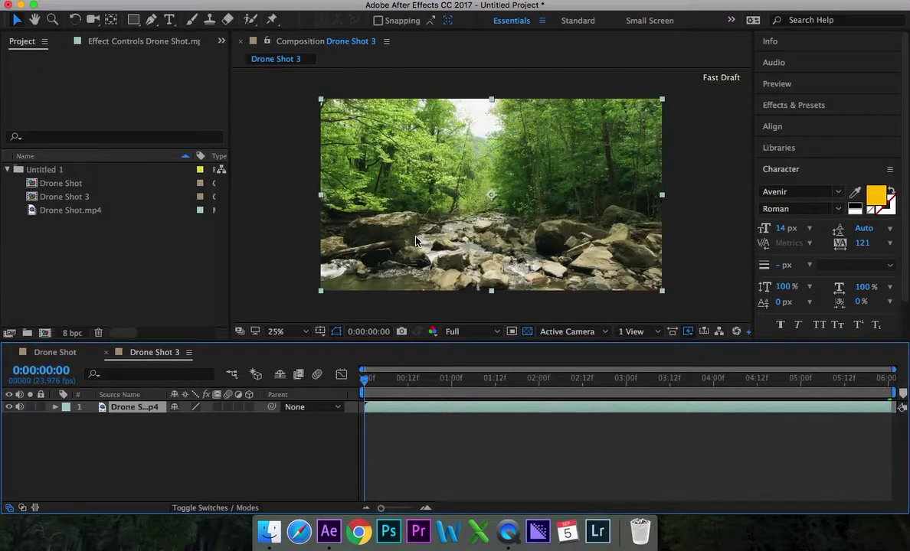
left_click(280, 331)
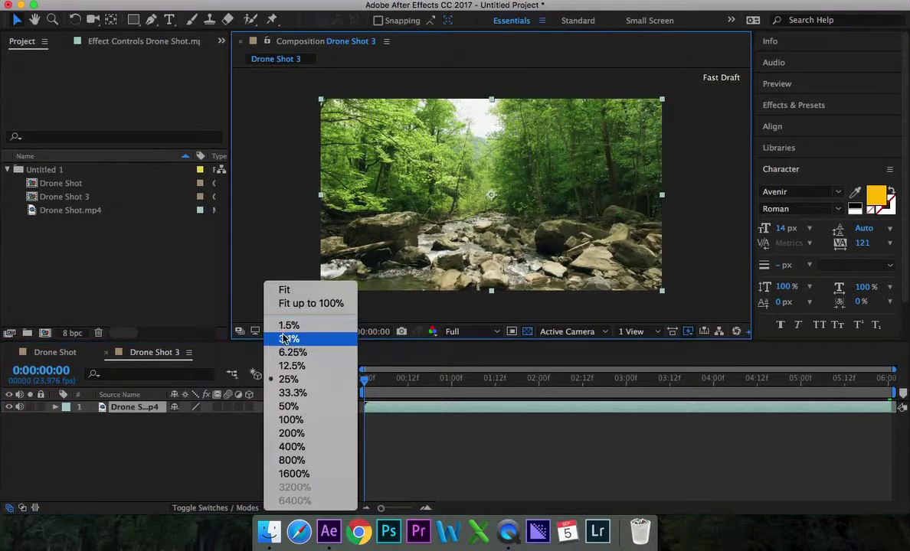
left_click(310, 290)
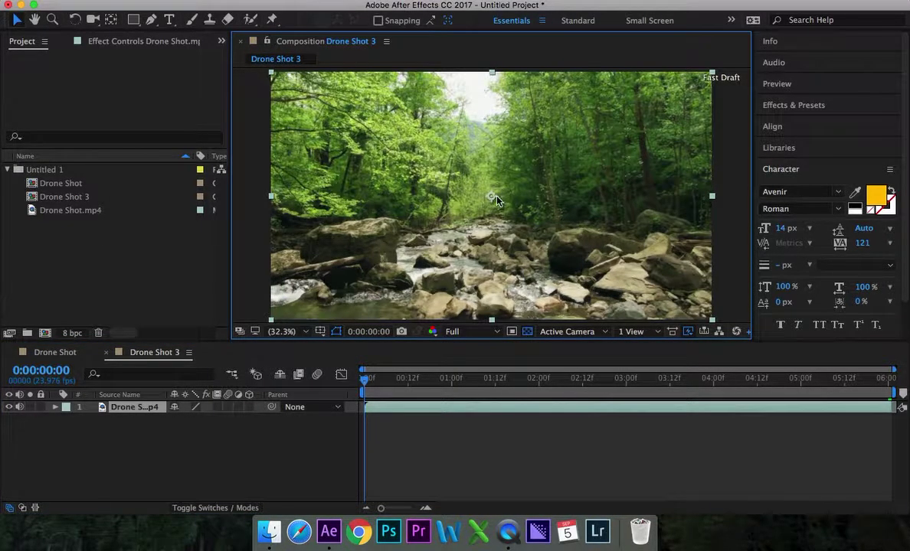
left_click(297, 334)
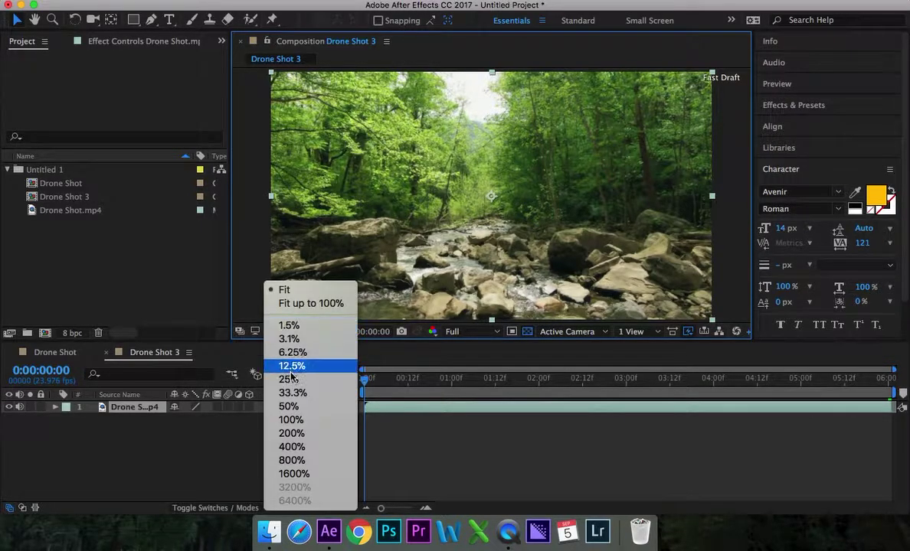
left_click(147, 452)
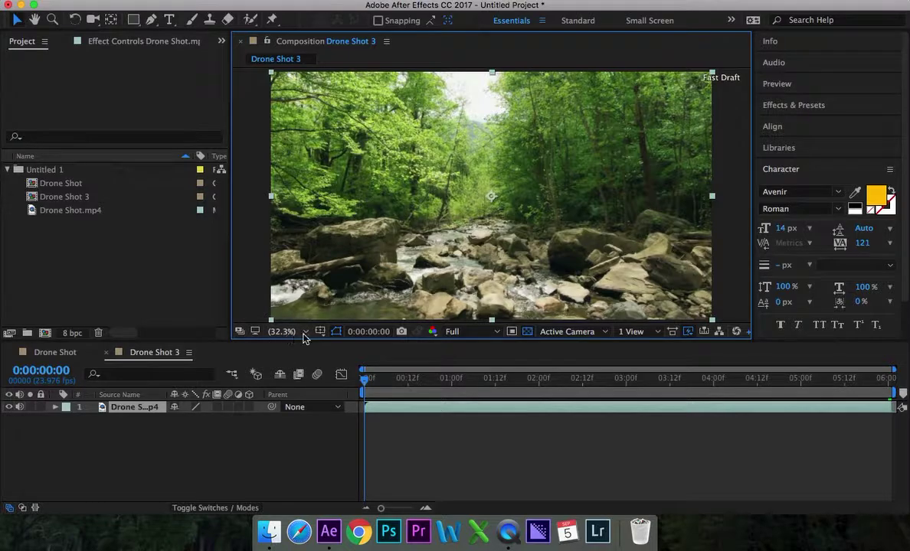
- Search the effects for "3d c" and apply 3D Camera Tracker to the Drone Shot.mp4 layer
left_click(807, 104)
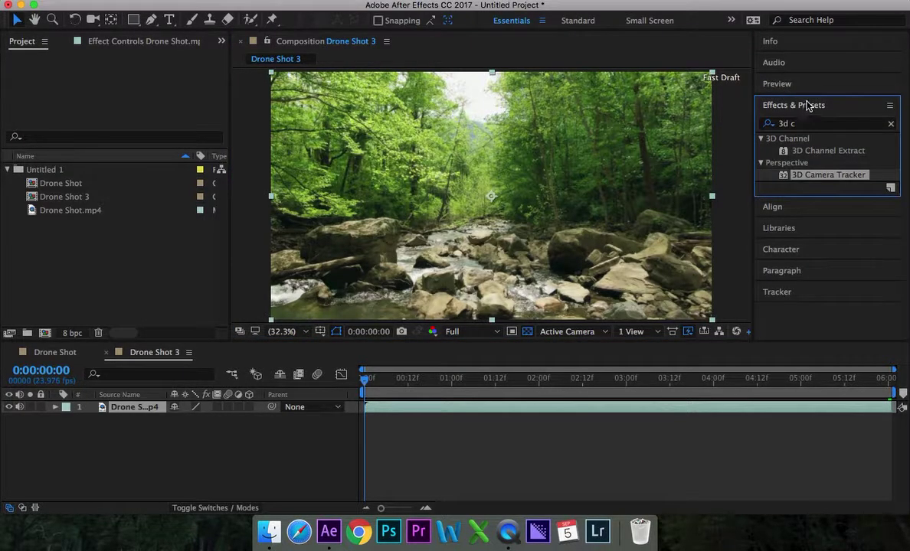
left_click(802, 124)
left_click_drag(802, 124, 772, 125)
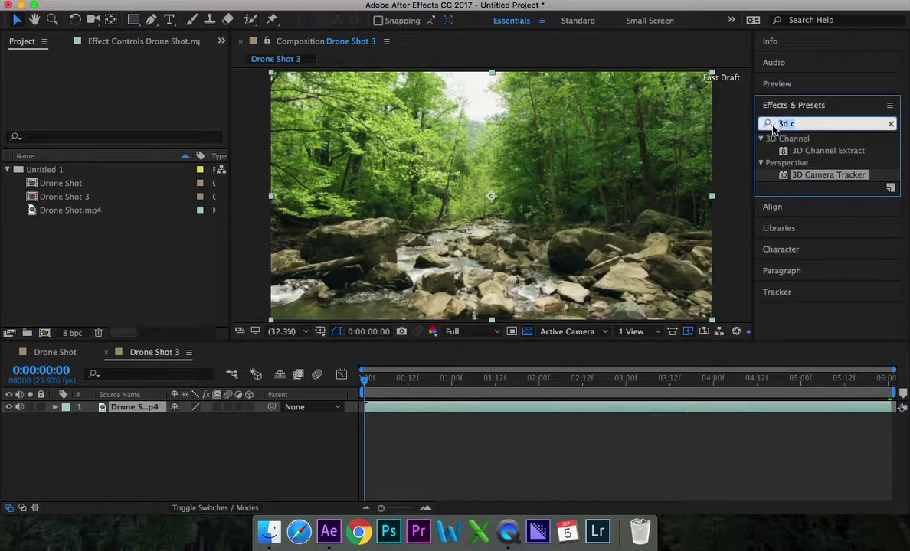
key("BackSpace")
type("3d c")
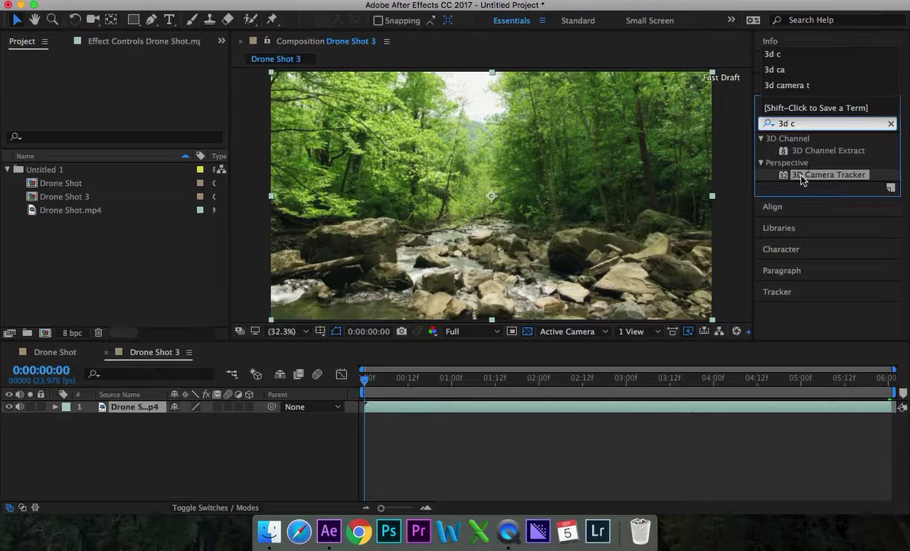
left_click_drag(789, 180, 121, 414)
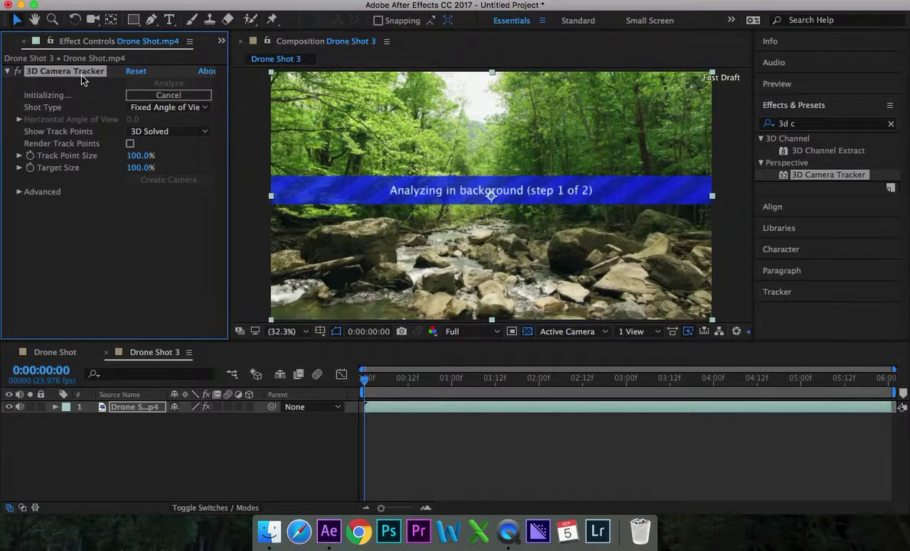
- Delete the 3D Camera Tracker effect from the layer and close the Drone Shot 3 composition
key("Delete")
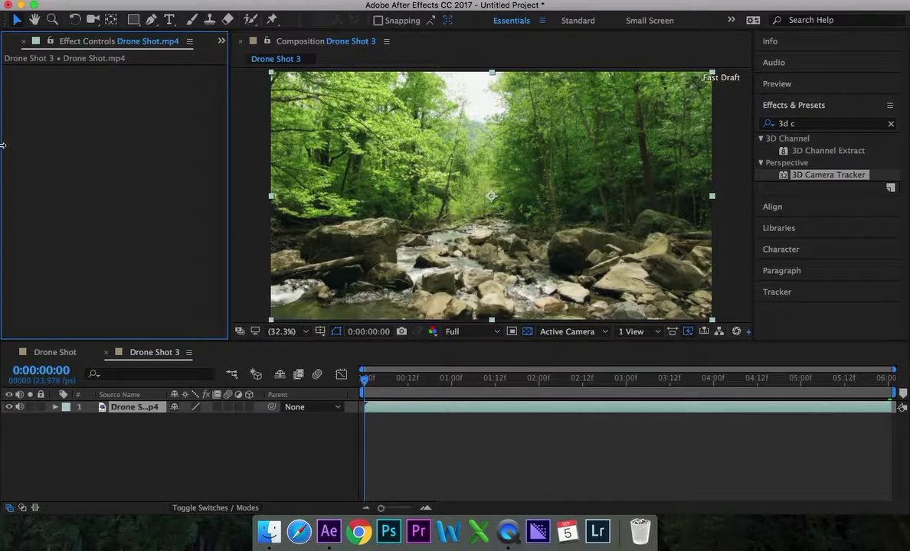
left_click(107, 353)
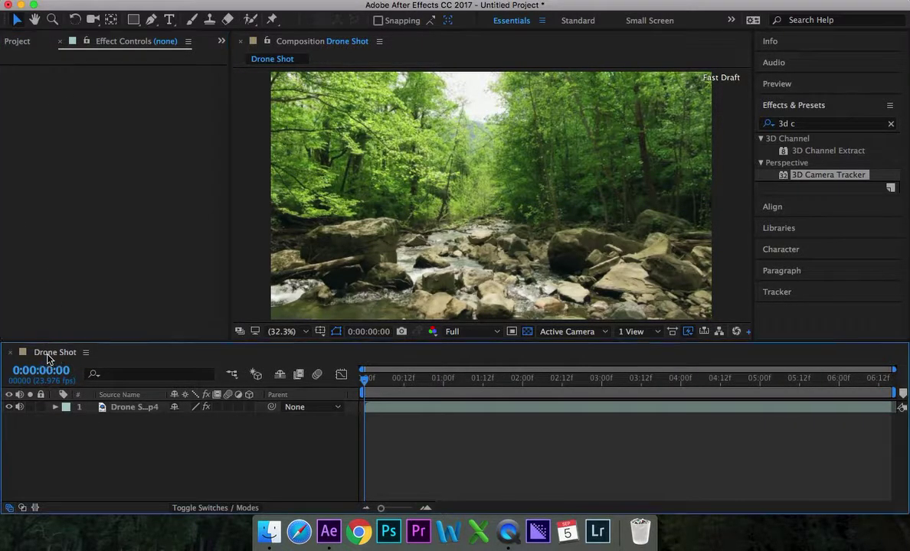
- Select the 3D Camera Tracker on the Drone Shot composition's footage layer and examine its track points up close
left_click(102, 407)
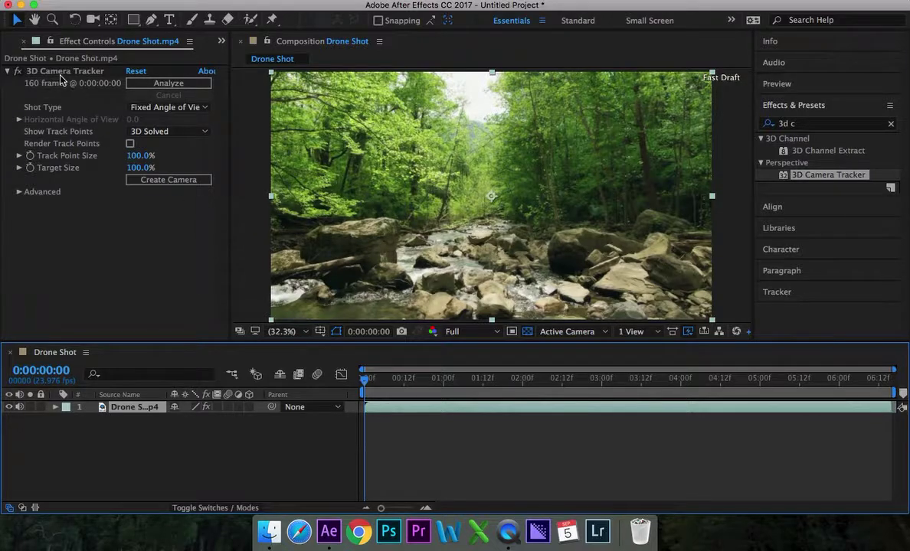
left_click(59, 71)
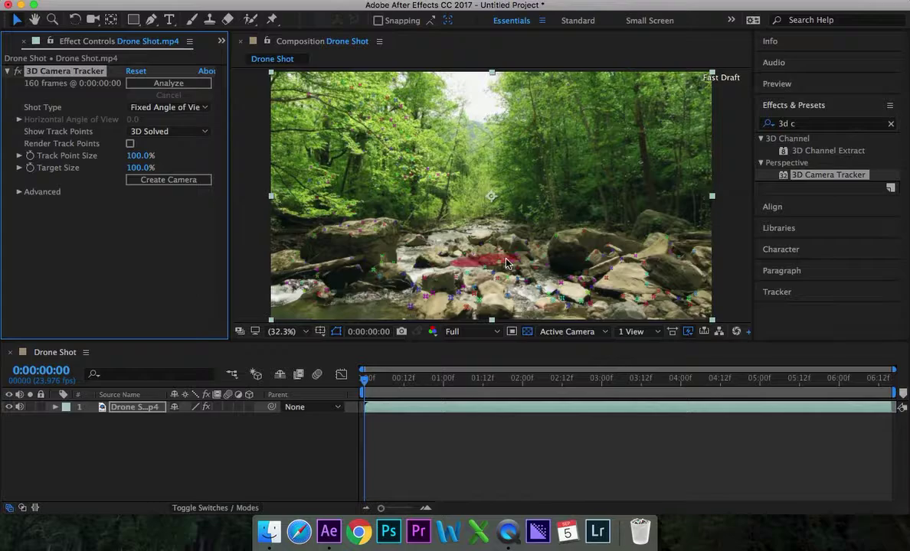
scroll(374, 225, "down", 3)
scroll(374, 250, "up", 7)
scroll(375, 251, "down", 2)
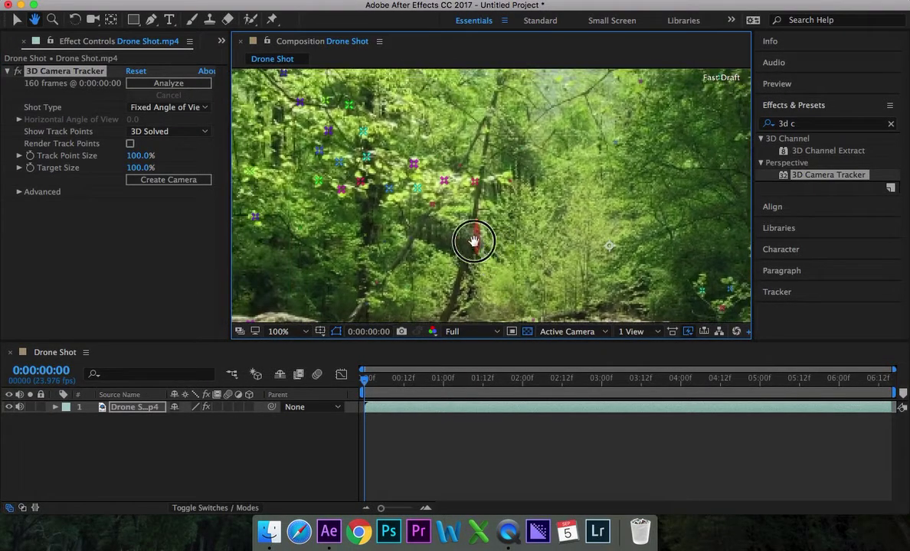
scroll(425, 184, "down", 1)
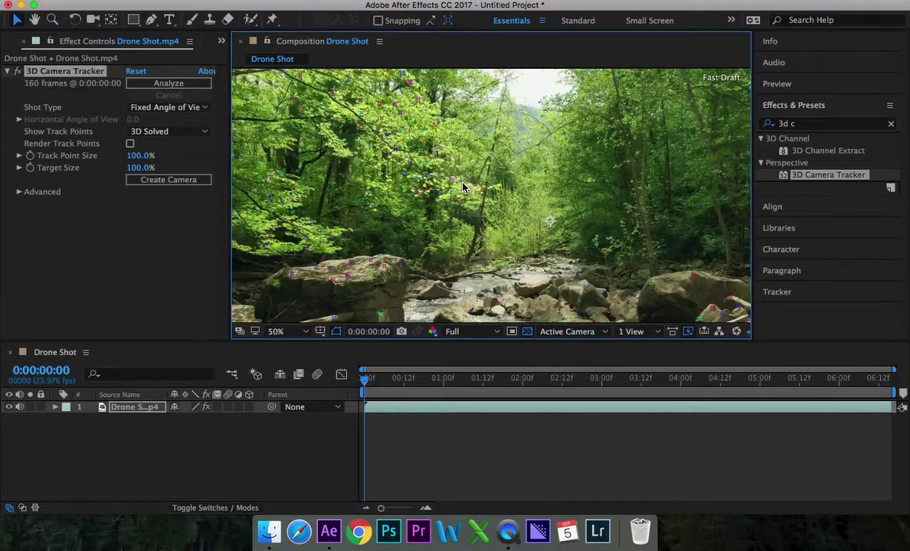
scroll(608, 255, "up", 1)
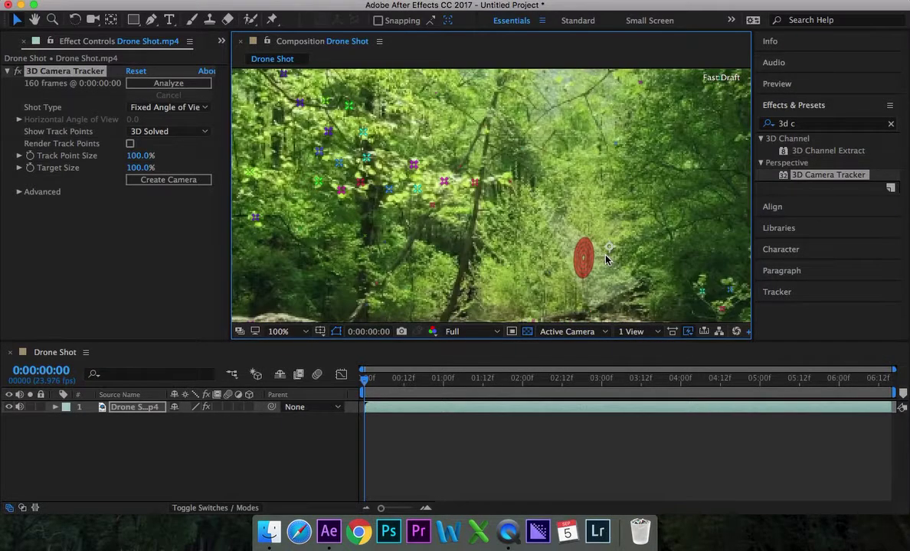
scroll(605, 258, "down", 3)
scroll(605, 259, "up", 1)
left_click_drag(417, 379, 260, 375)
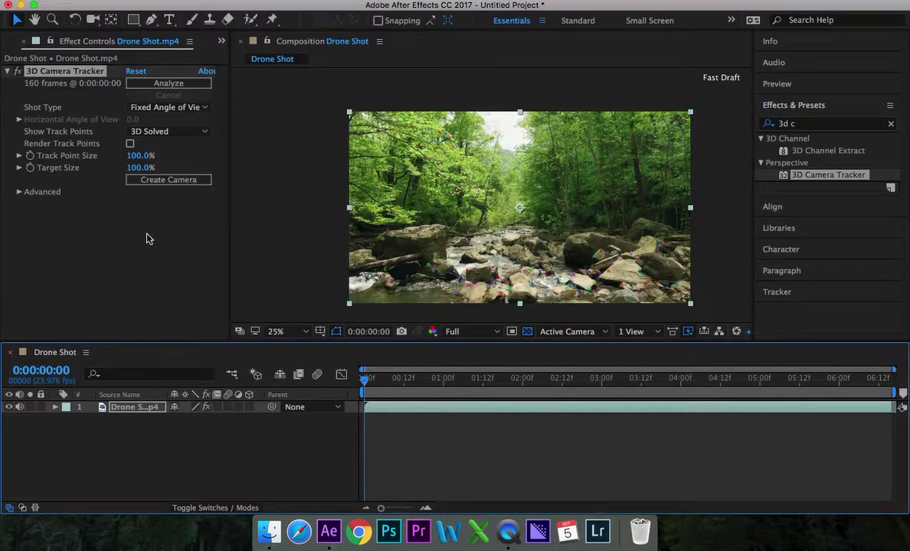
- Reselect the 3D Camera Tracker and create a text and camera from the track points on the stream rocks beside the large dark boulder
left_click(34, 274)
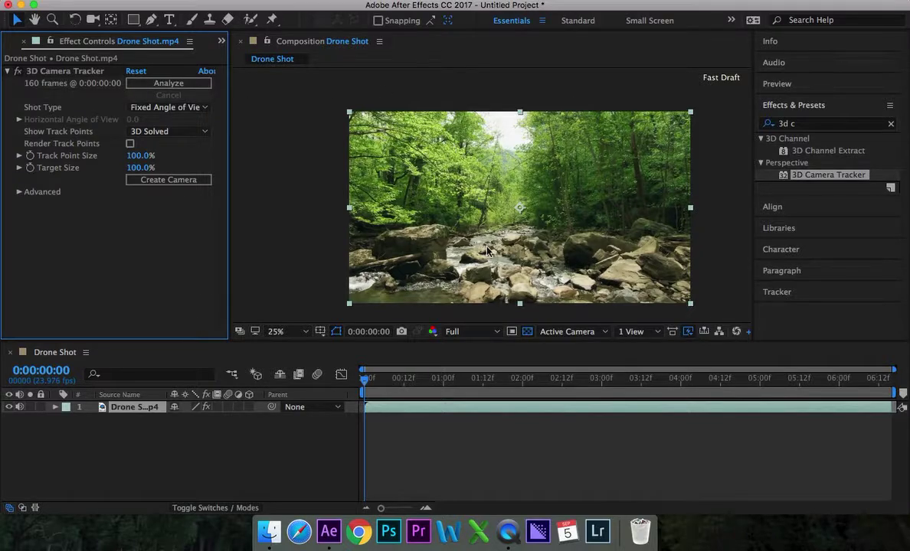
left_click(81, 72)
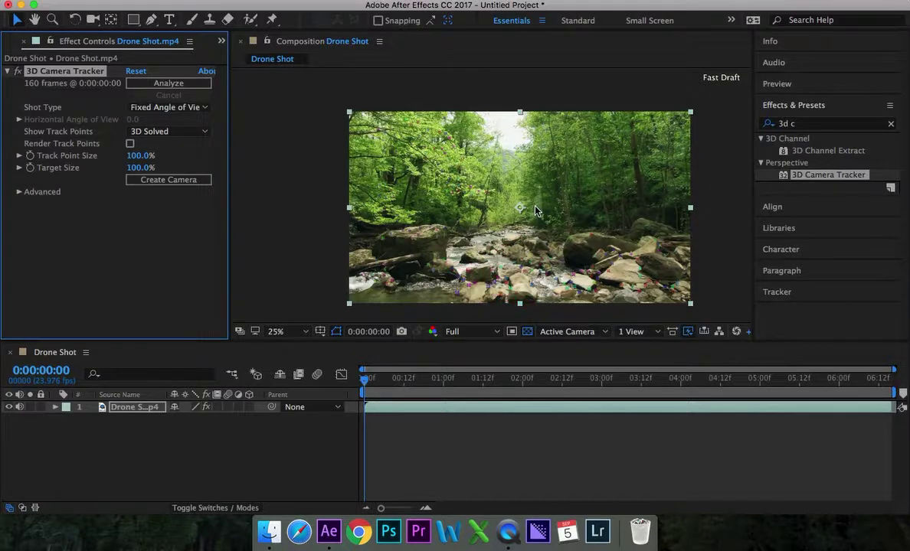
left_click(541, 254)
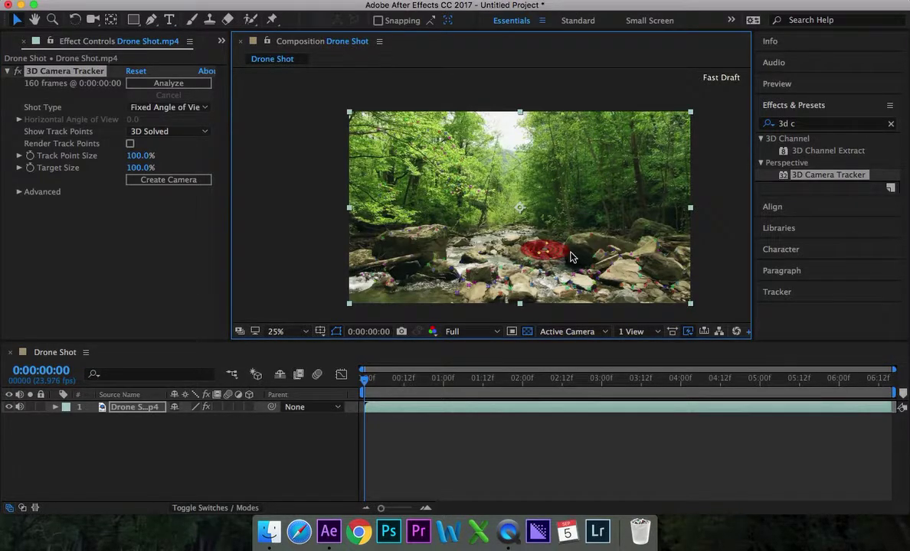
key("comma")
key("period")
key("period")
key("space")
left_click_drag(518, 259, 421, 165)
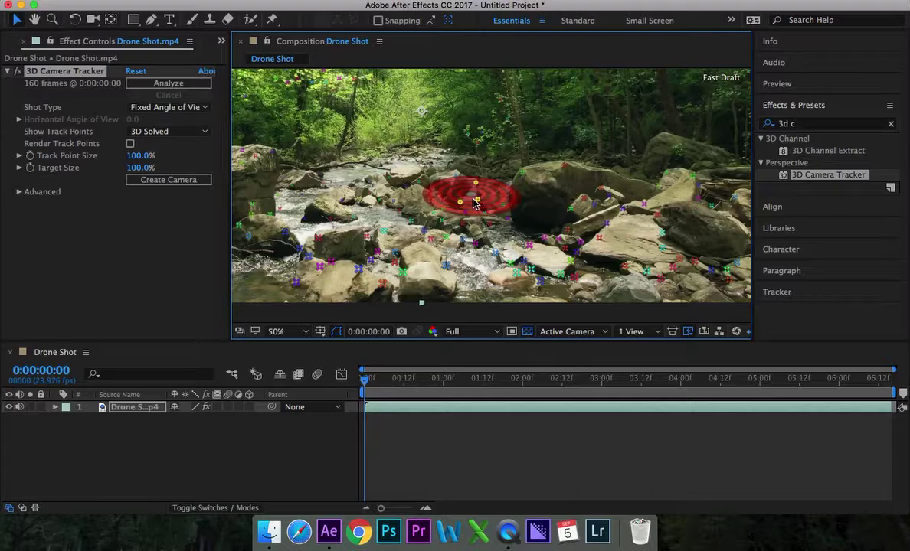
right_click(474, 202)
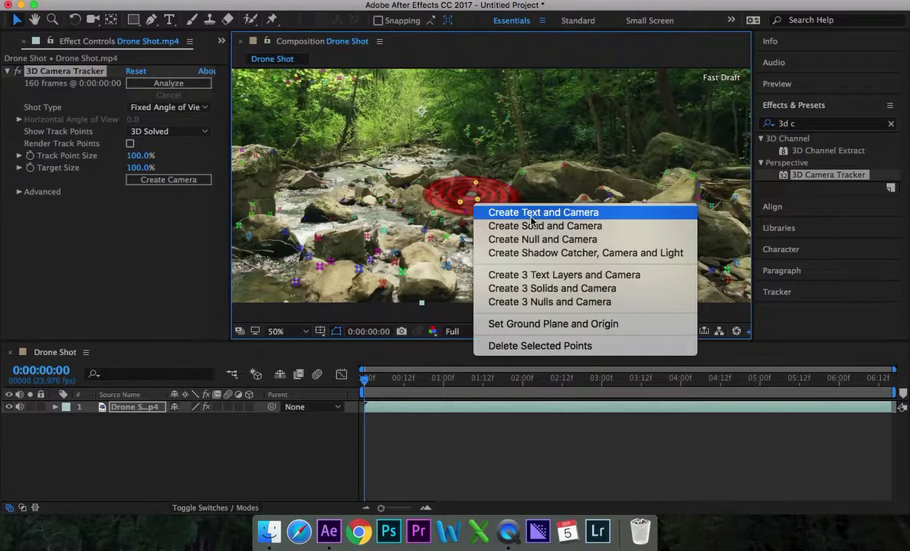
left_click(531, 214)
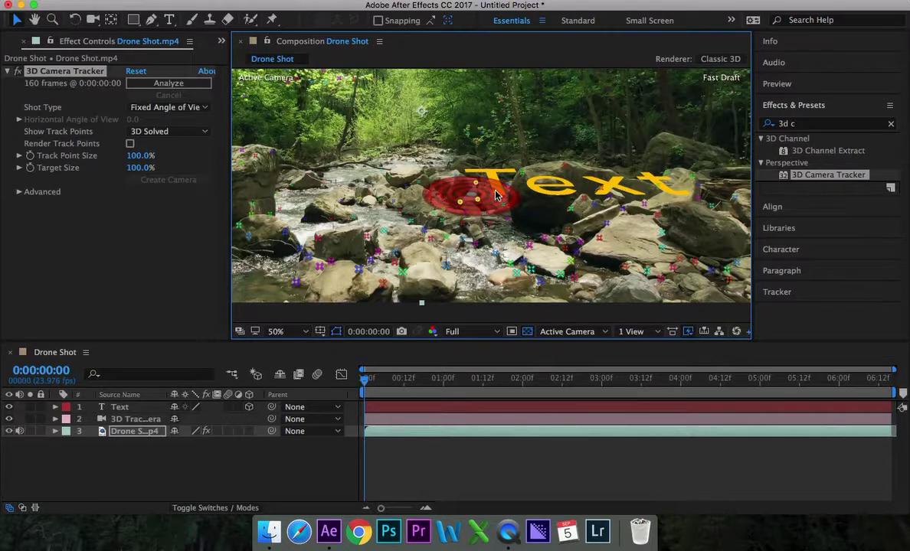
- Play back the Drone Shot composition to check how the text tracks, returning the current time to 0:00:00:00
left_click(277, 389)
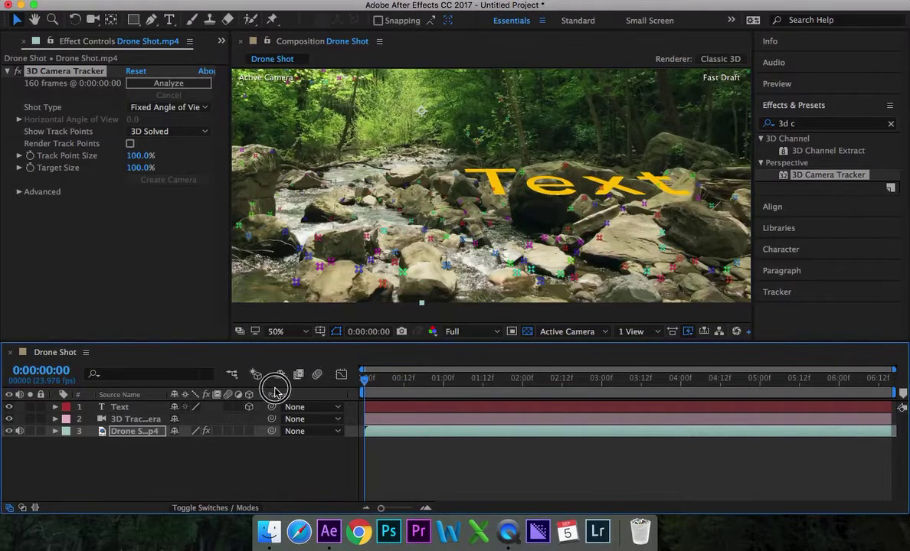
scroll(323, 262, "up", 2)
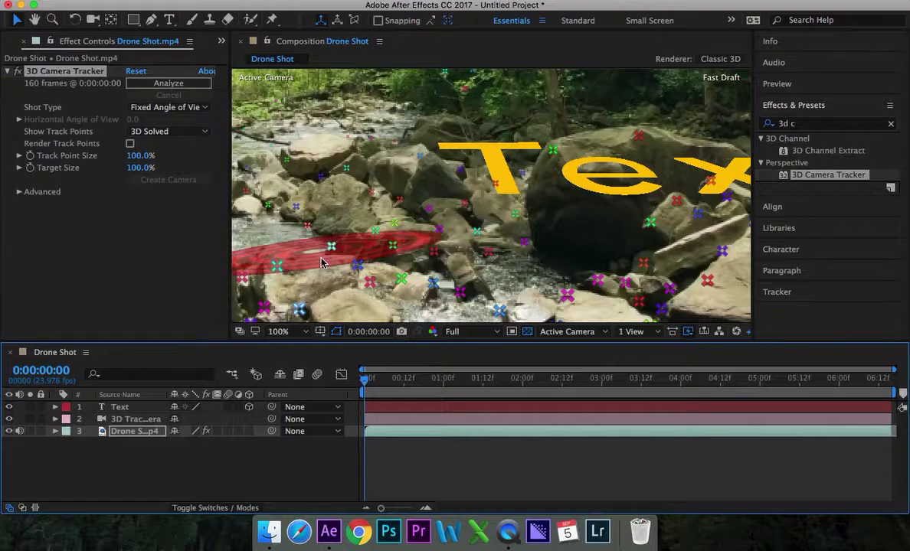
scroll(321, 262, "down", 5)
scroll(322, 263, "up", 2)
key("space")
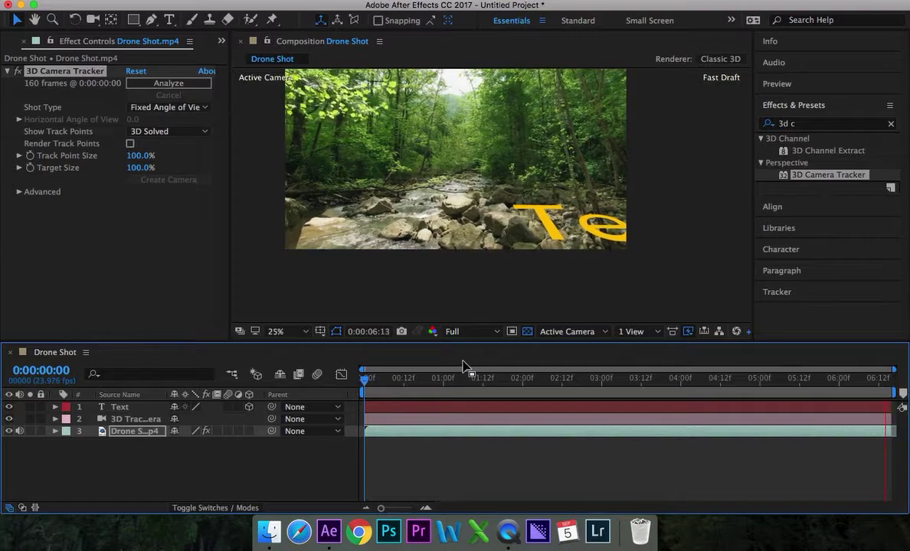
key("space")
left_click_drag(392, 382, 314, 382)
scroll(599, 176, "down", 1)
scroll(457, 188, "down", 2)
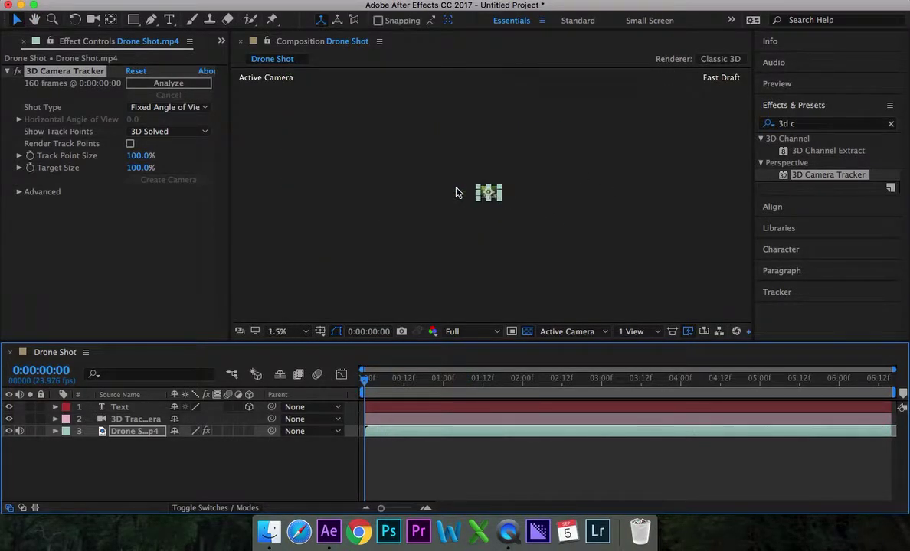
- Replace the wording of the tracked text layer beside the large dark boulder with "Hello"
scroll(457, 193, "up", 4)
key("space")
left_click_drag(461, 130, 490, 173)
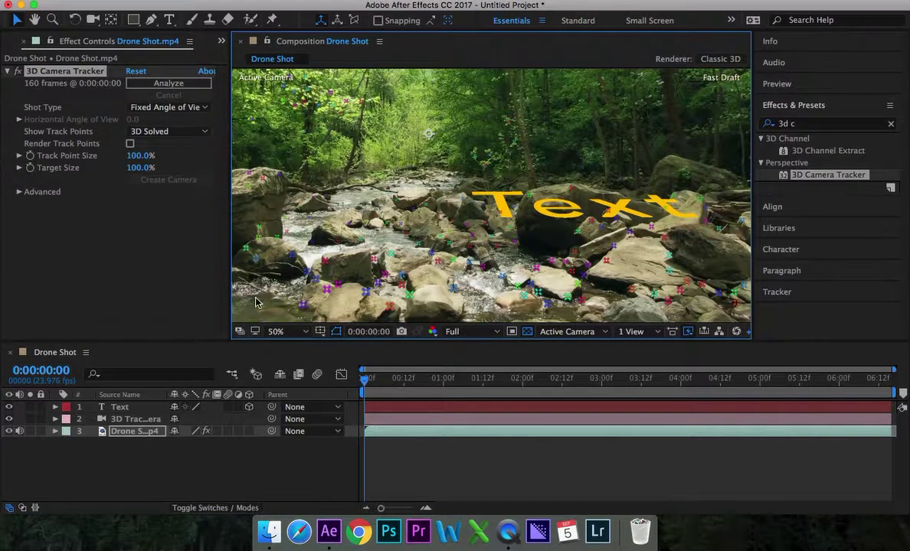
double_click(107, 409)
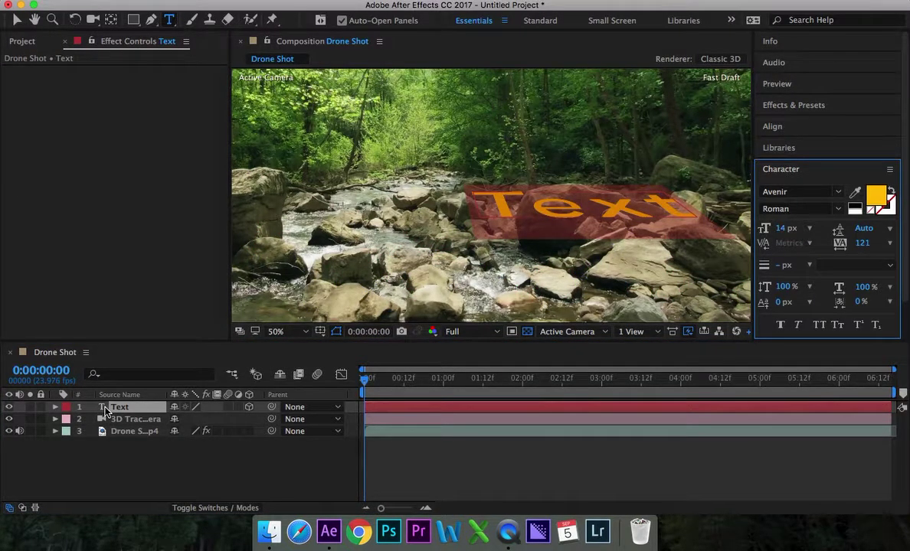
type("ell")
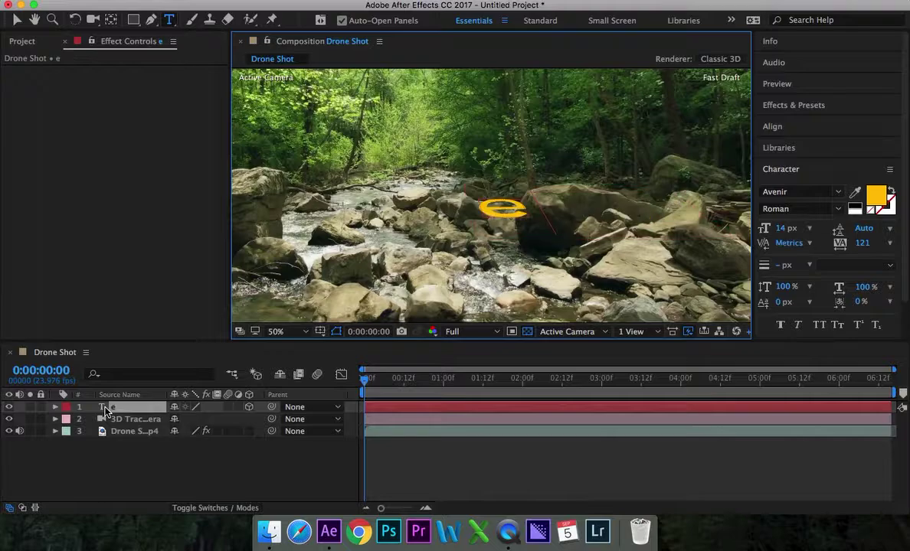
key("BackSpace")
key("BackSpace")
key("BackSpace")
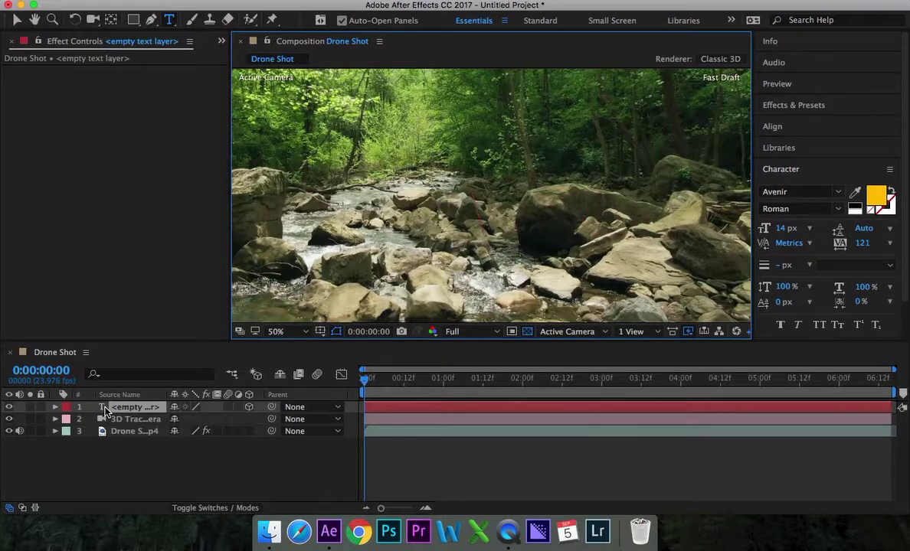
type("Hello")
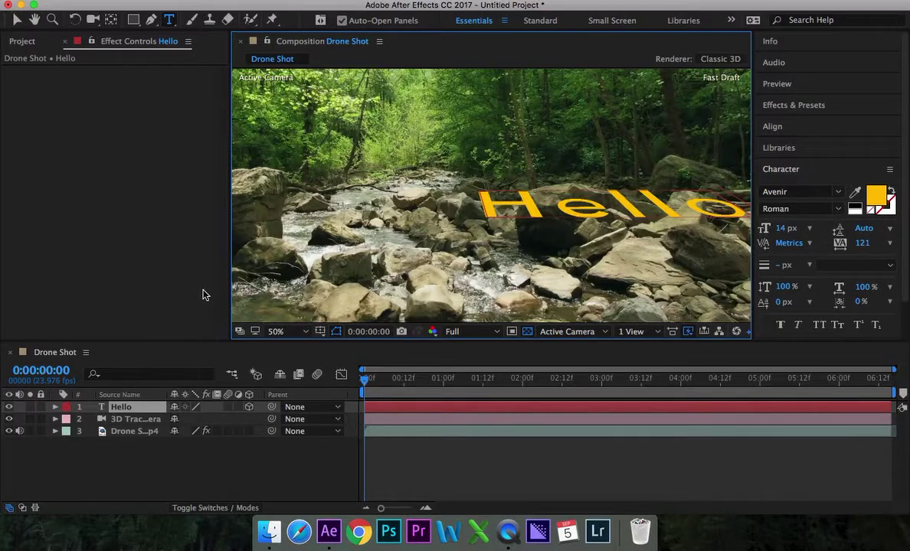
type("å")
key("BackSpace")
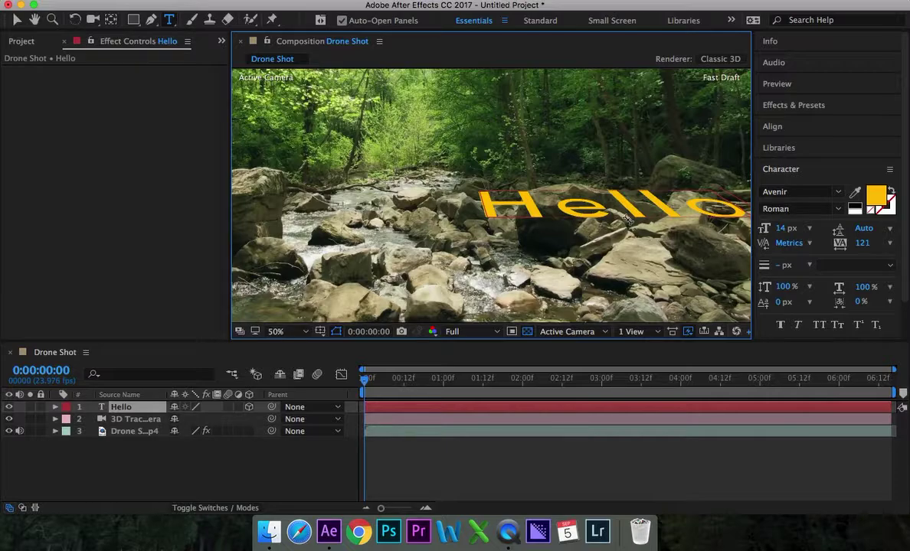
- Set the font family of the whole Hello text to Arial
double_click(105, 411)
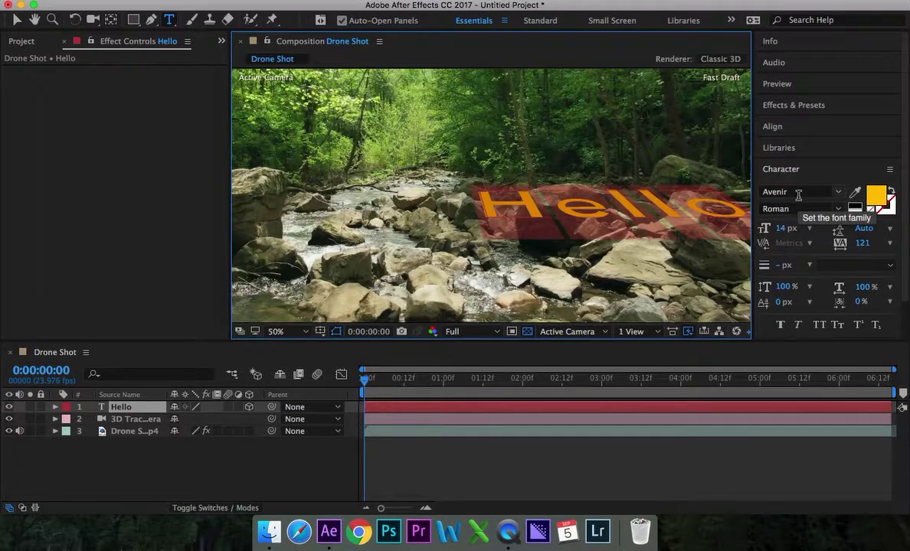
left_click(798, 195)
type("Arial")
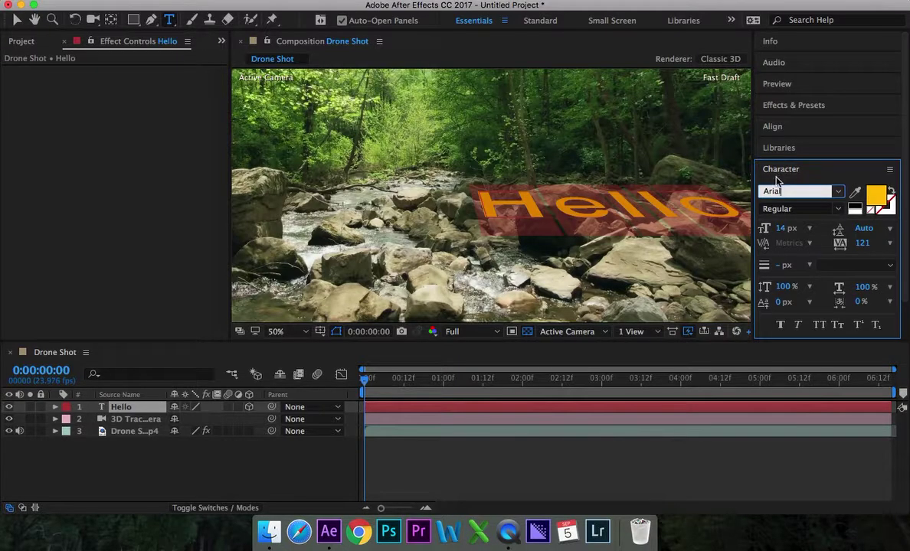
key("Return")
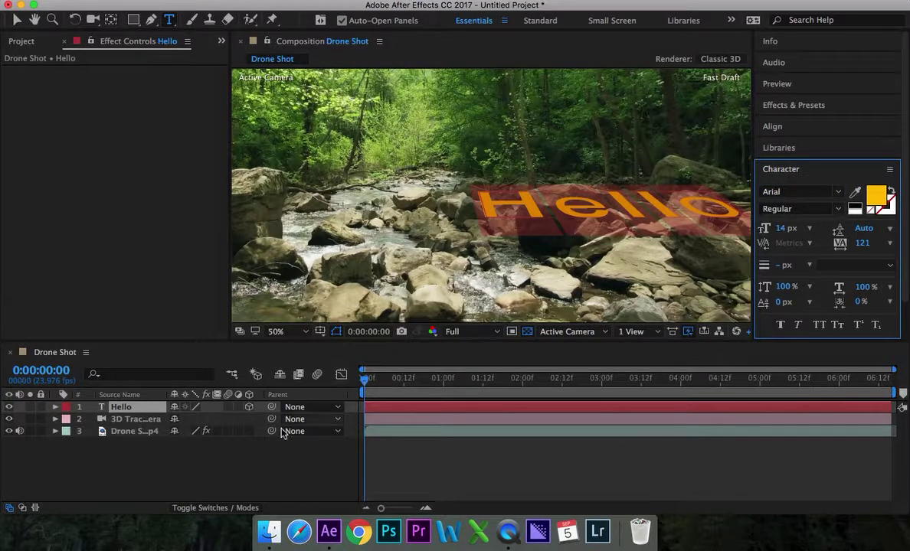
left_click(241, 452)
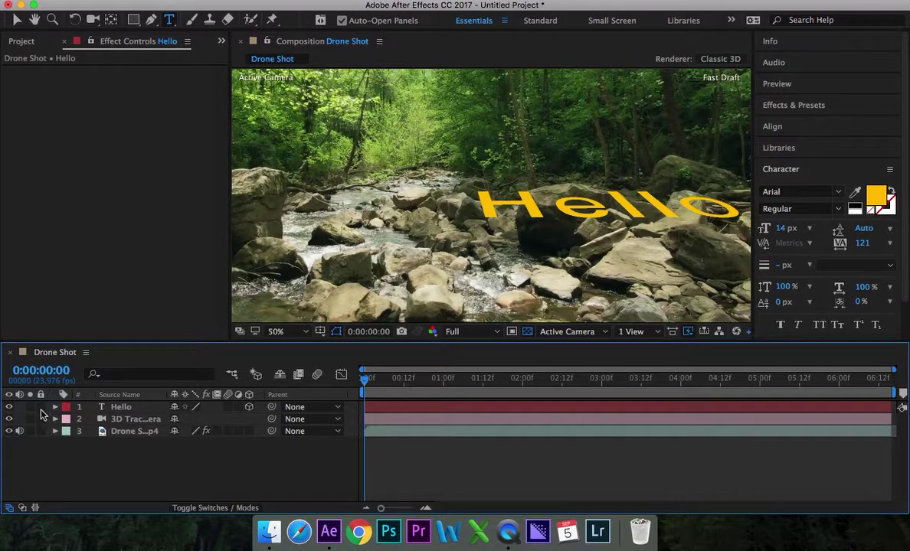
- Hide the 3D Tracker Camera layer and show it again, leaving it selected
left_click(113, 409)
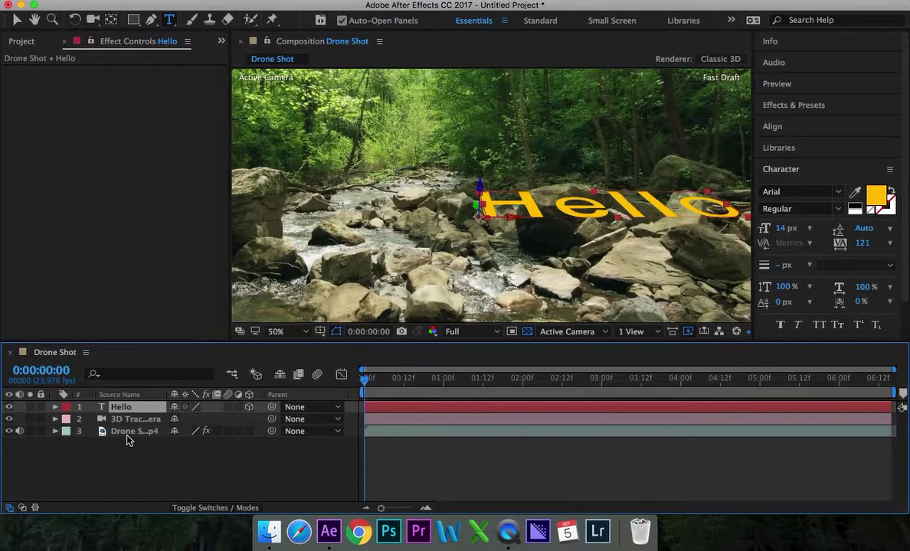
left_click(10, 418)
left_click(10, 418)
left_click(131, 420)
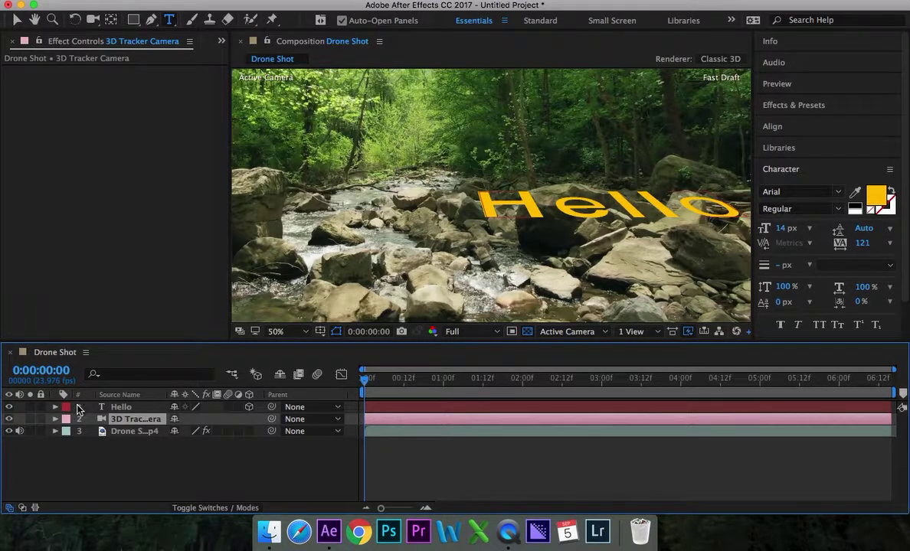
- Reveal the Hello layer's rotation properties and turn its 3D layer switch off and on again
left_click(117, 407)
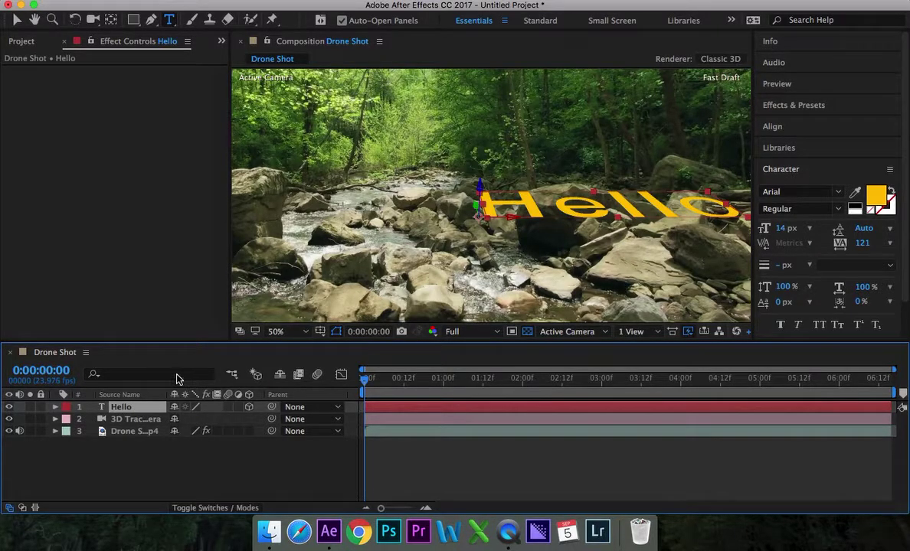
key("r")
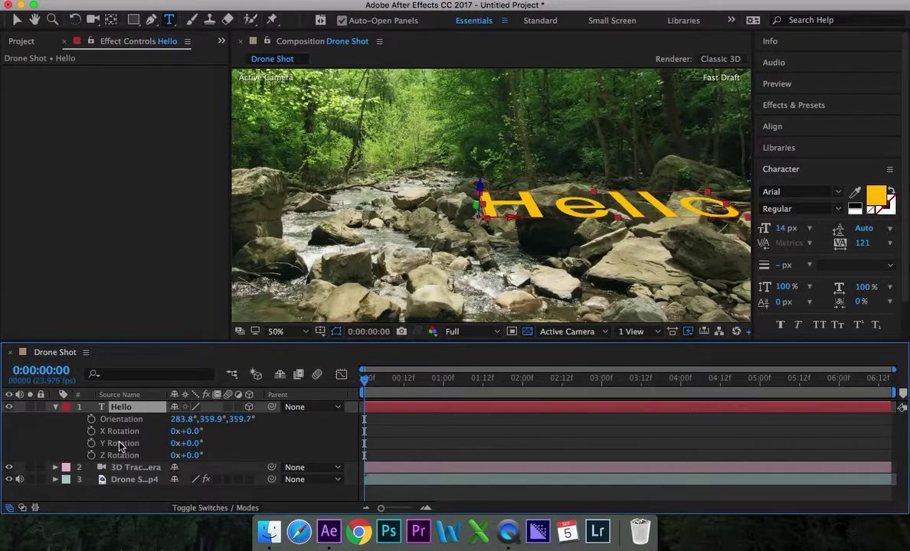
left_click(248, 408)
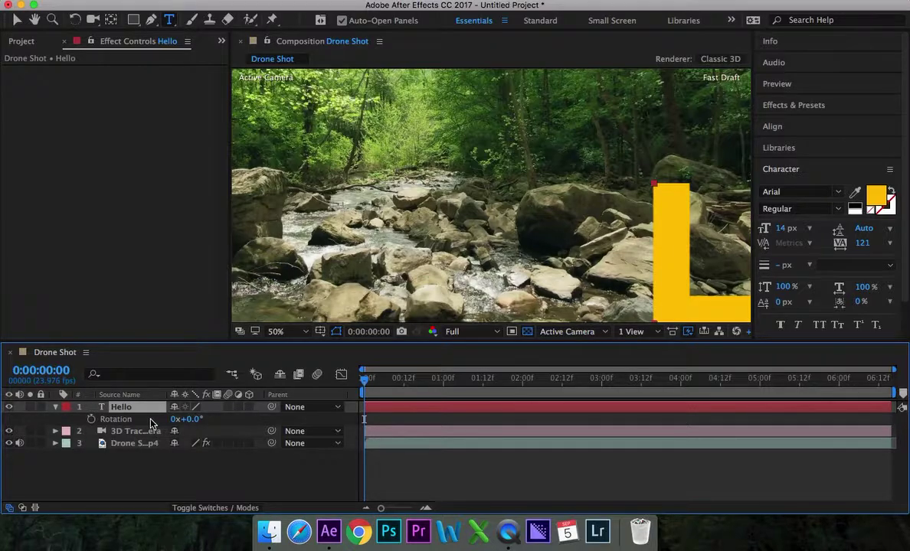
left_click(250, 411)
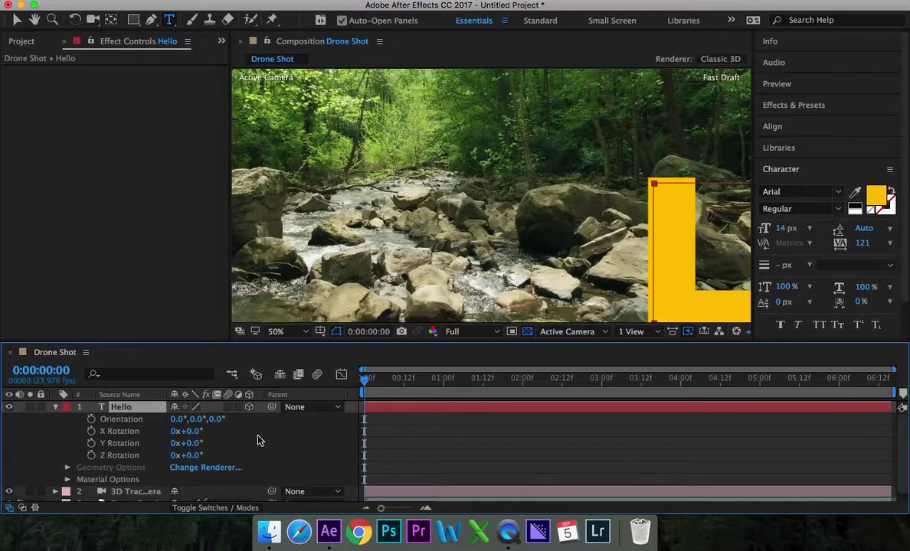
left_click(274, 444)
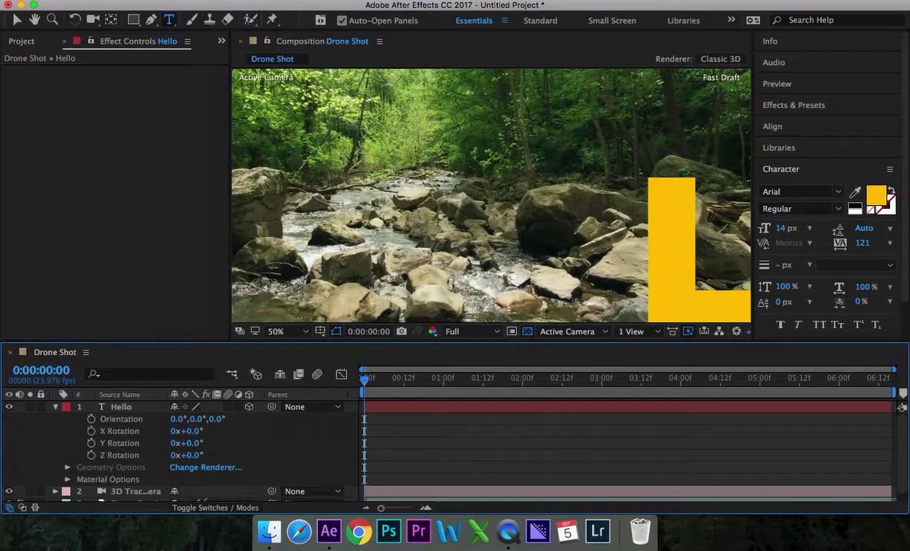
left_click(136, 2)
mouse_move(170, 1)
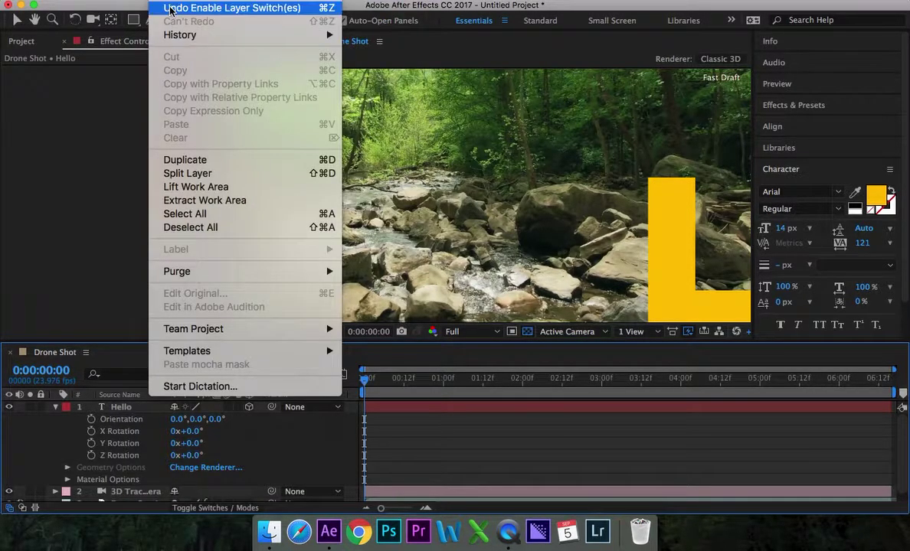
left_click(105, 128)
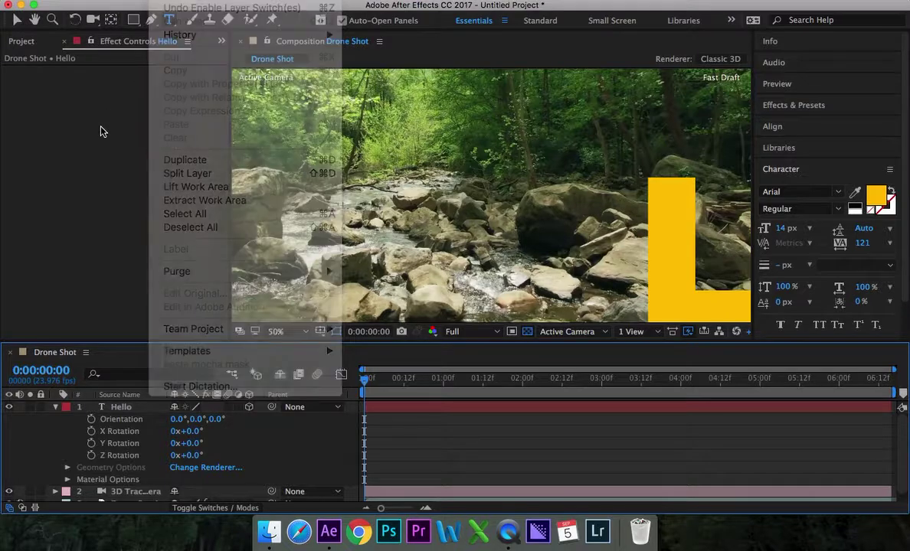
- Delete the Hello text layer from the Drone Shot composition
left_click(121, 407)
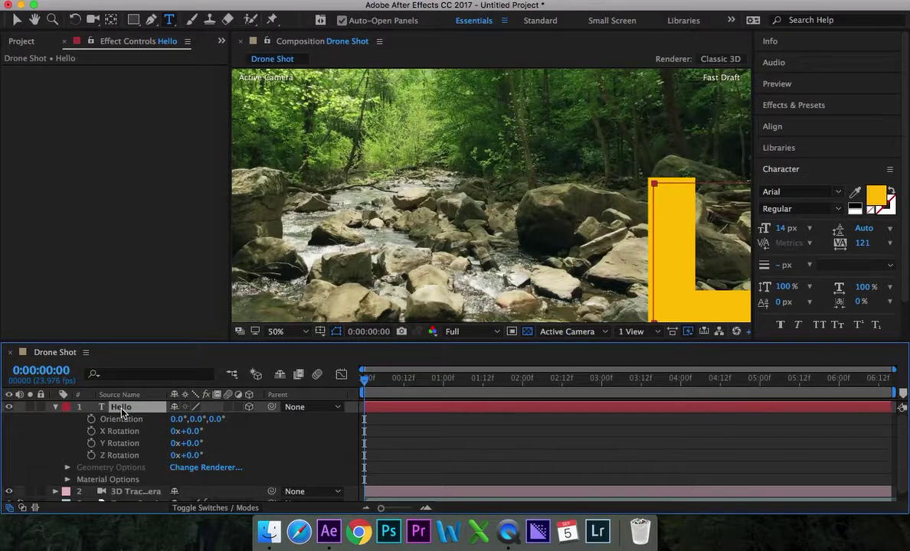
key("Delete")
left_click(121, 409)
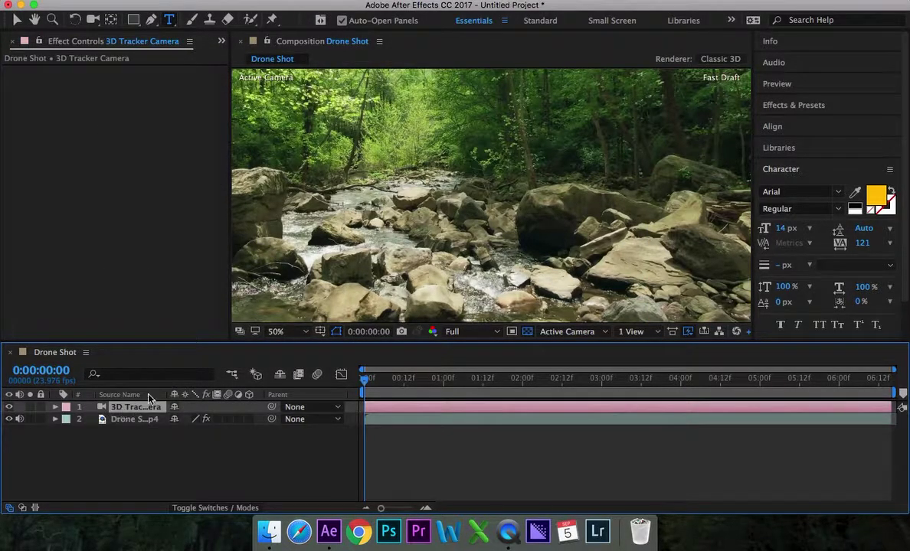
- Select the footage's 3D Camera Tracker and create a new text from the track points on the stream rocks beside the large dark boulder
left_click(105, 419)
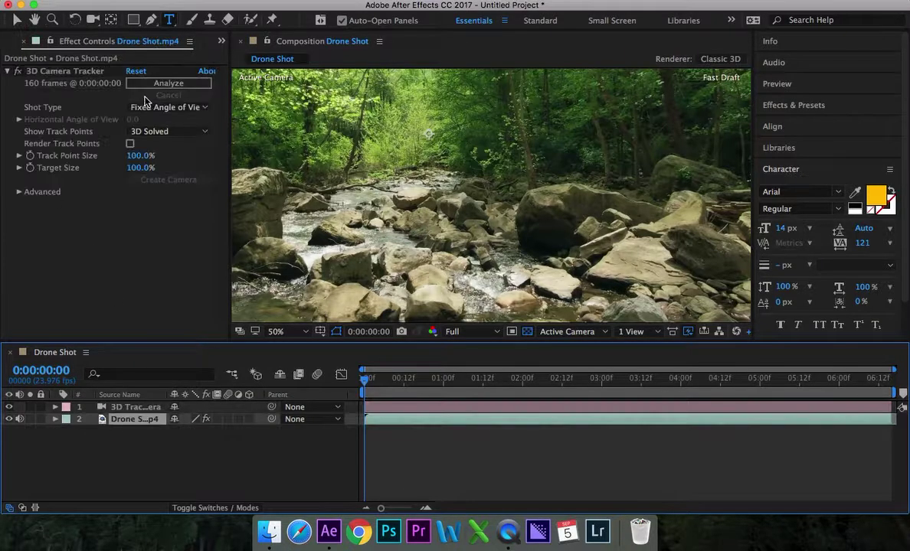
left_click(77, 71)
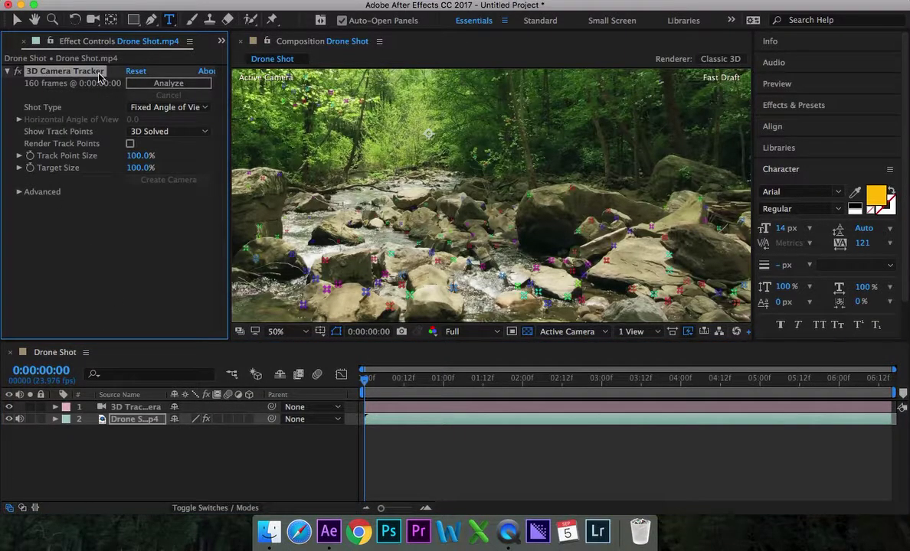
key("v")
left_click(480, 219)
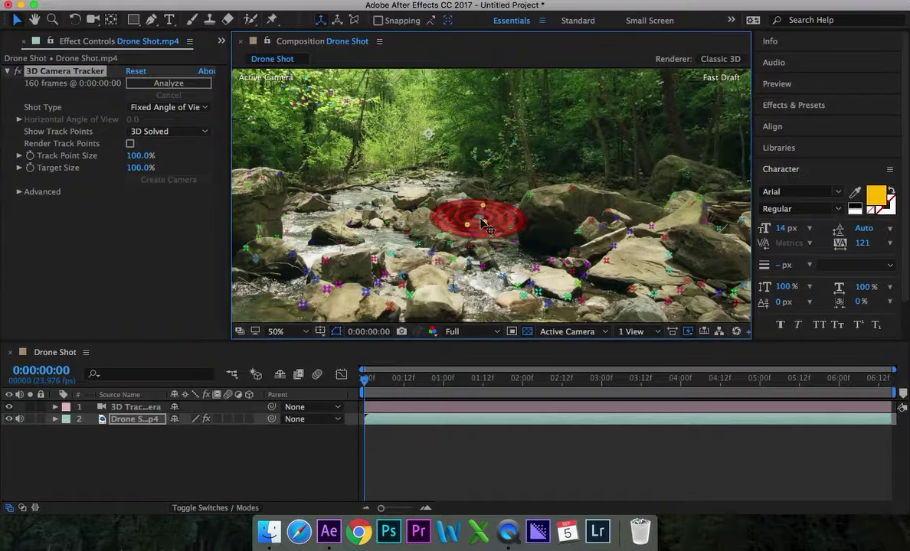
right_click(482, 222)
left_click(538, 238)
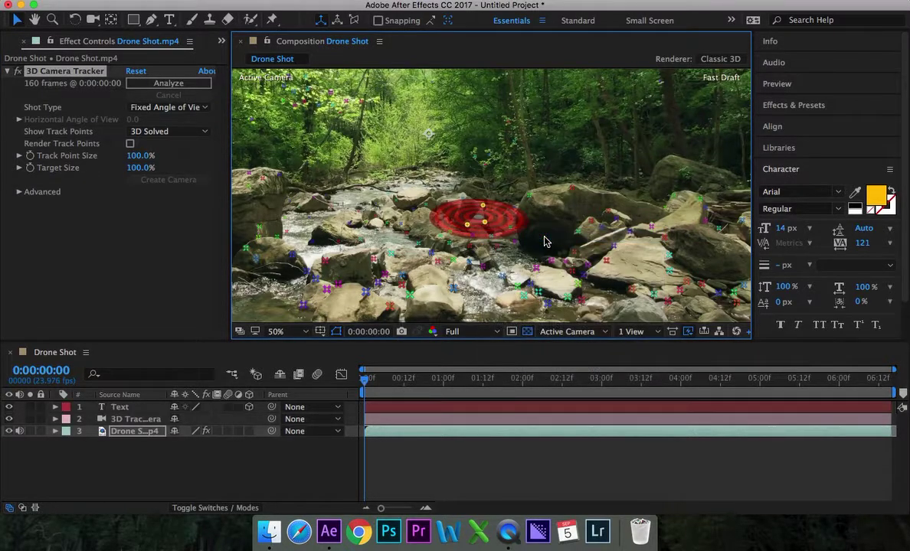
- Replace the new tracked text layer's wording with "Hello"
left_click(105, 409)
double_click(105, 410)
type("Hello")
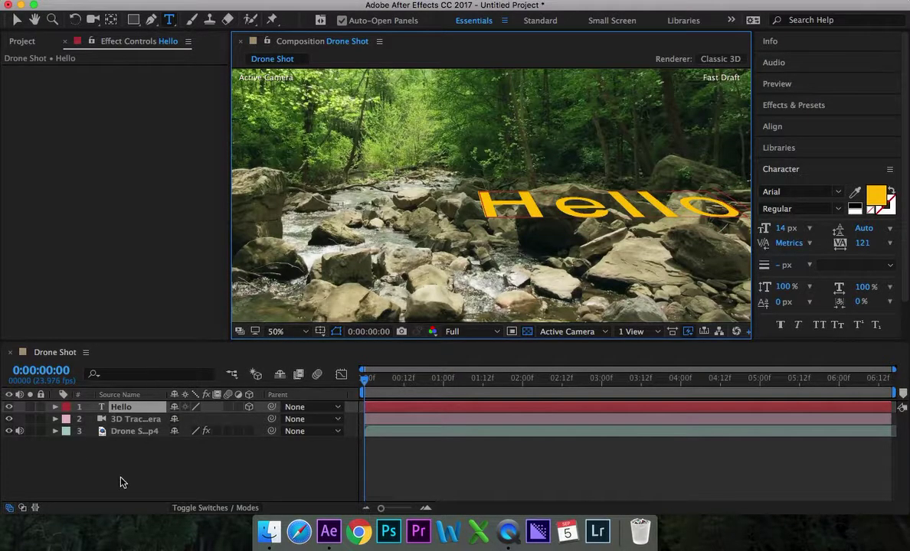
left_click(116, 444)
- Stand the Hello text upright by setting its X Rotation to 78°, Y Rotation to 5° and Z Rotation to -1°
left_click(126, 410)
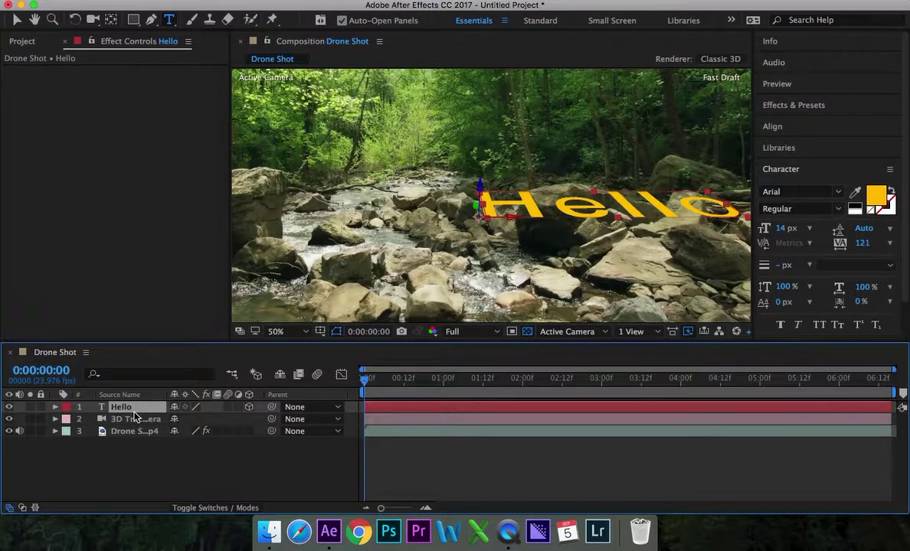
key("r")
left_click(197, 454)
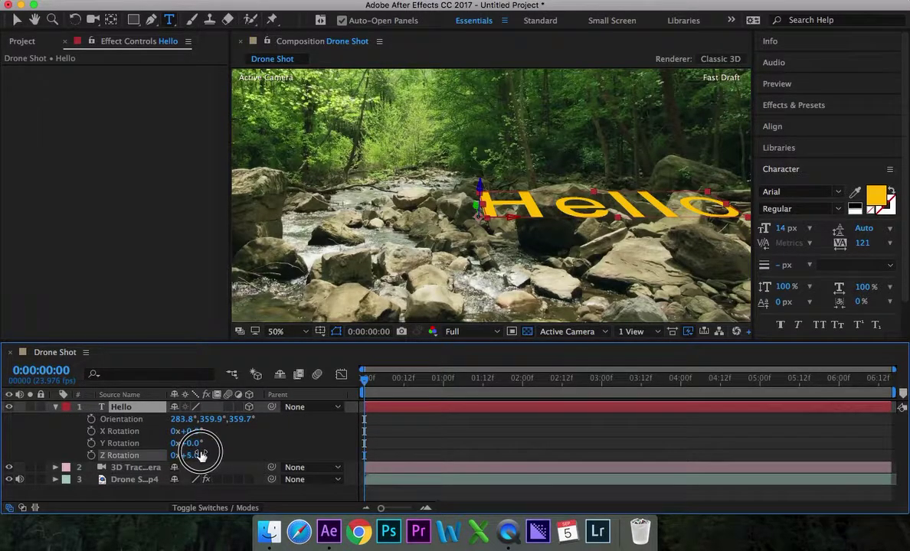
left_click_drag(199, 455, 248, 431)
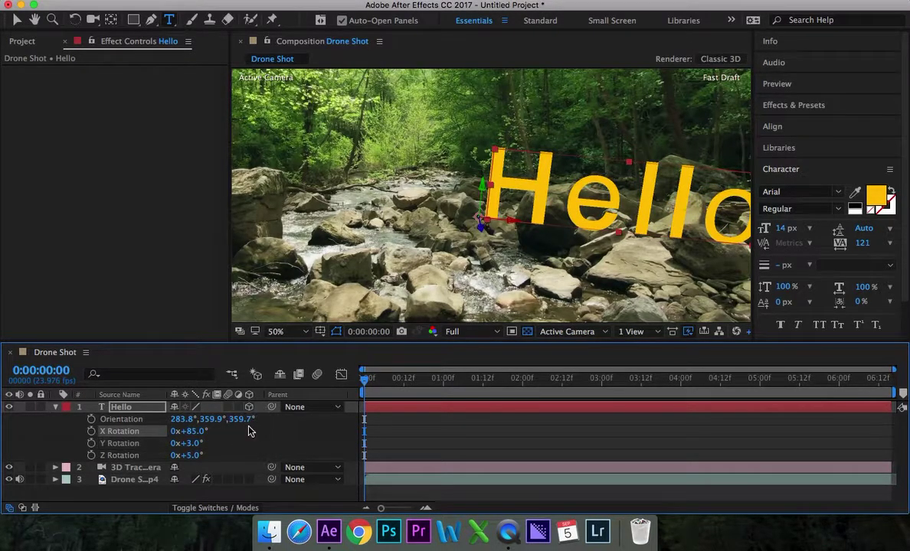
left_click_drag(197, 457, 189, 453)
left_click_drag(184, 454, 195, 454)
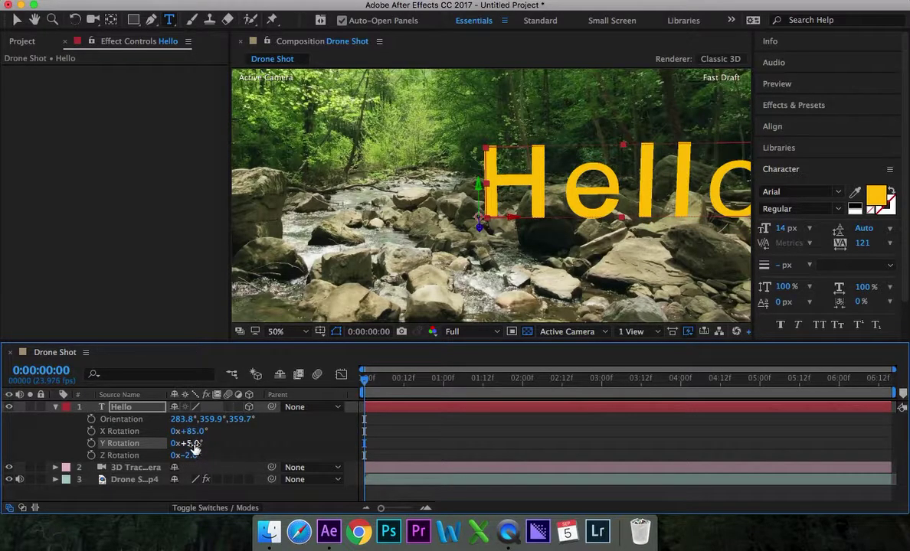
left_click_drag(197, 458, 193, 434)
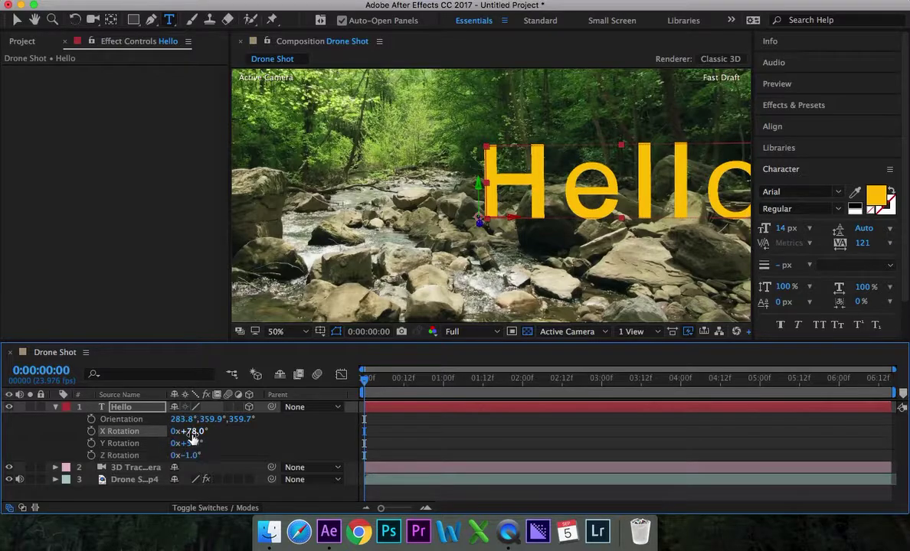
scroll(436, 173, "up", 2)
scroll(437, 173, "down", 4)
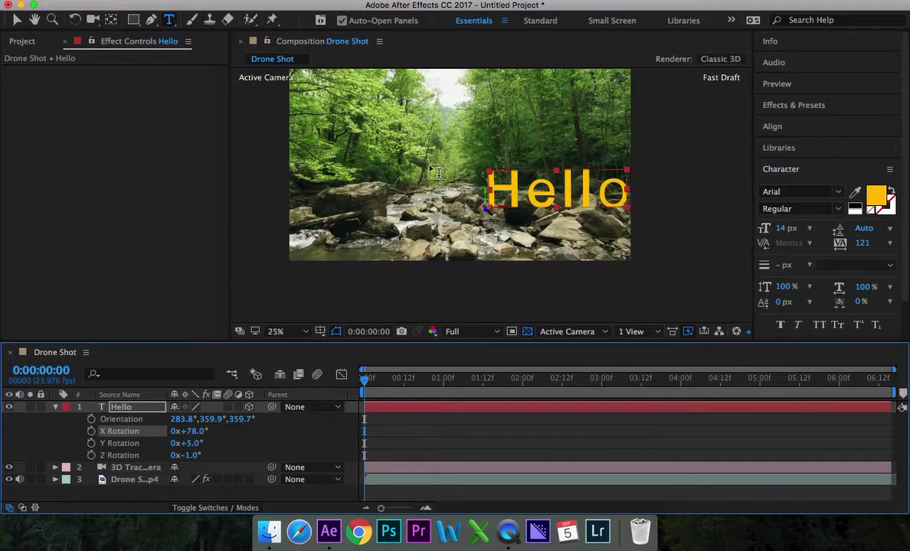
scroll(436, 173, "up", 1)
scroll(436, 176, "down", 1)
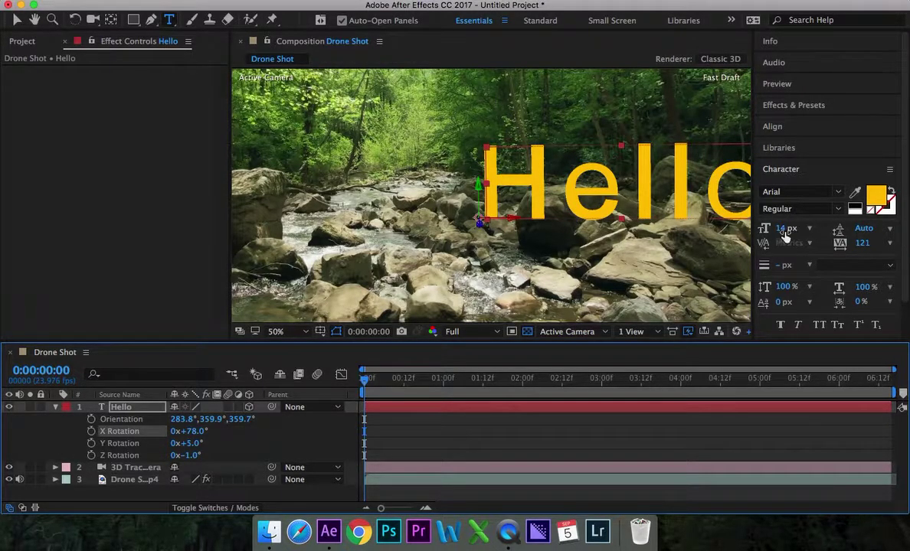
- Set the Hello text layer's Scale to 4000%
left_click(55, 406)
left_click(122, 408)
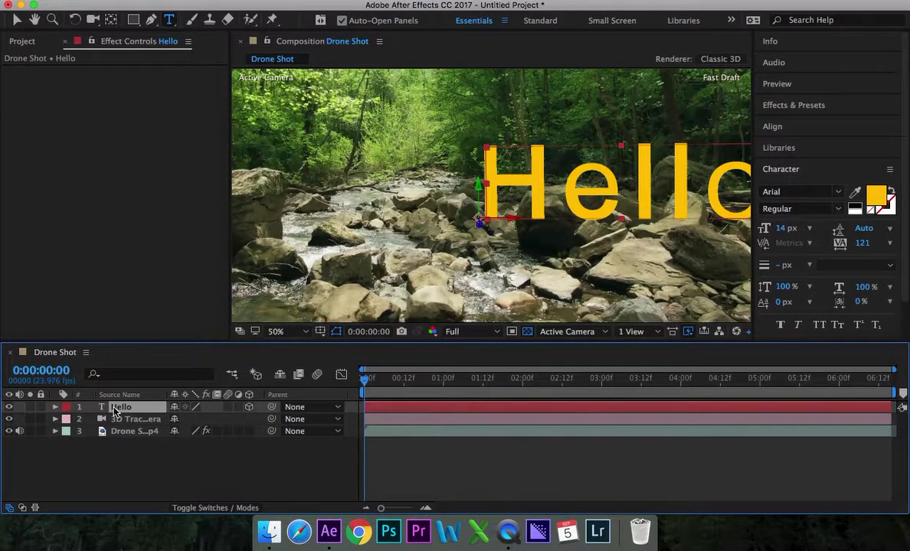
key("s")
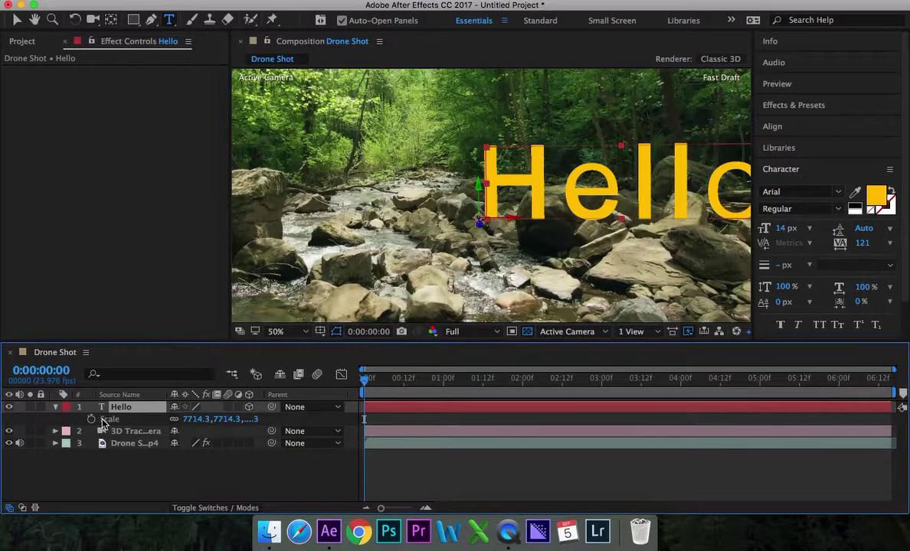
left_click(197, 418)
type("4000")
key("Return")
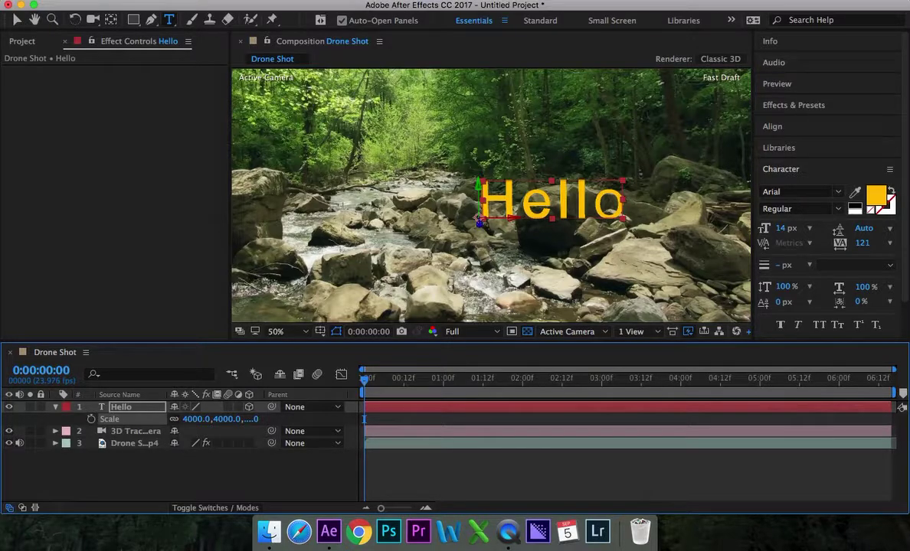
left_click(265, 470)
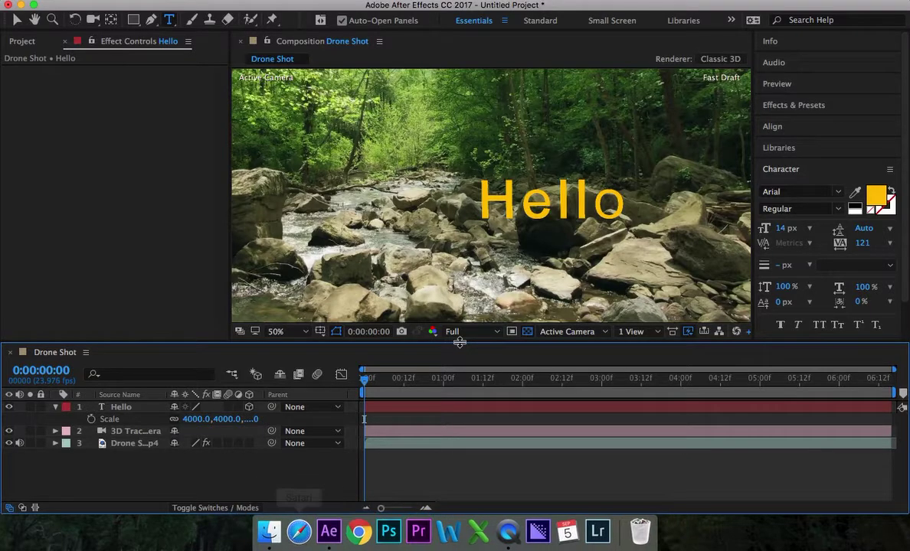
- Play the composition repeatedly, including from the first frame, to check how the Hello text follows the stream footage, and return to the start
key("space")
key("space")
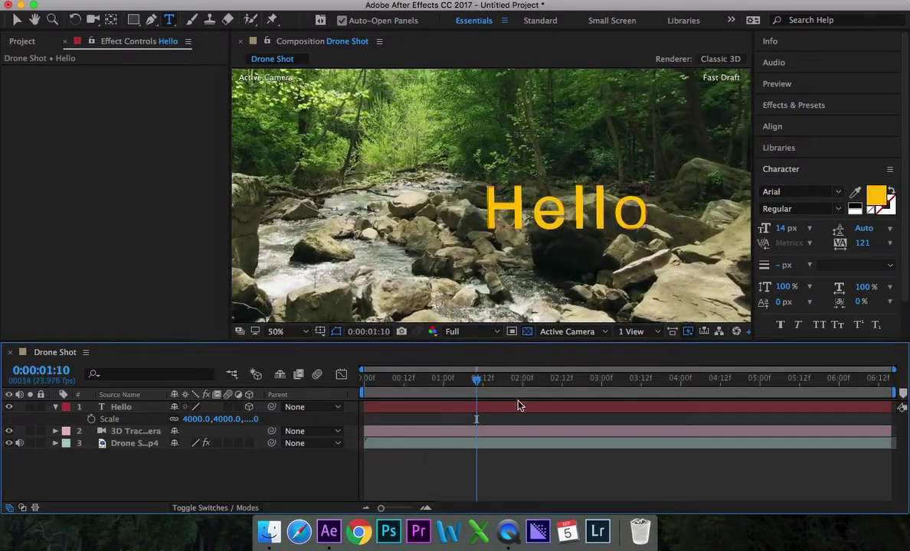
scroll(414, 177, "up", 1)
scroll(413, 177, "down", 2)
key("space")
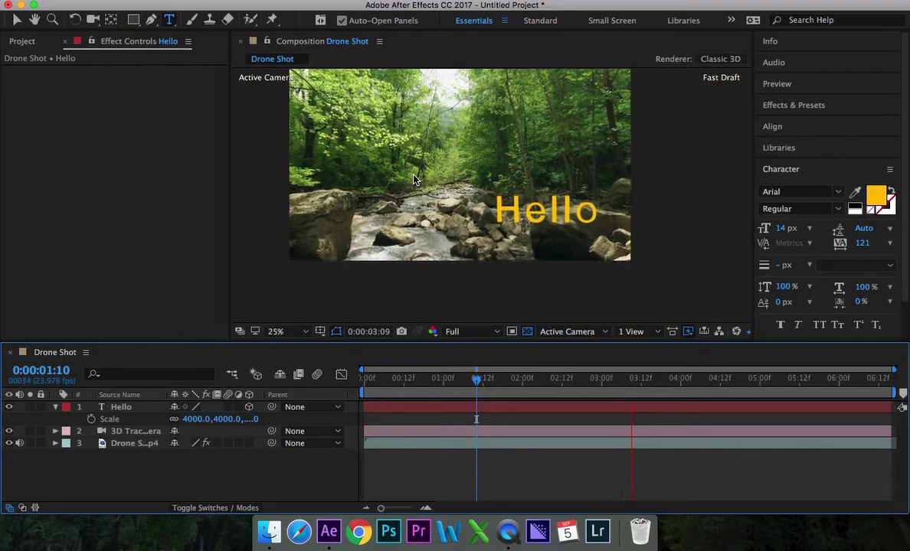
key("space")
left_click_drag(480, 369, 369, 451)
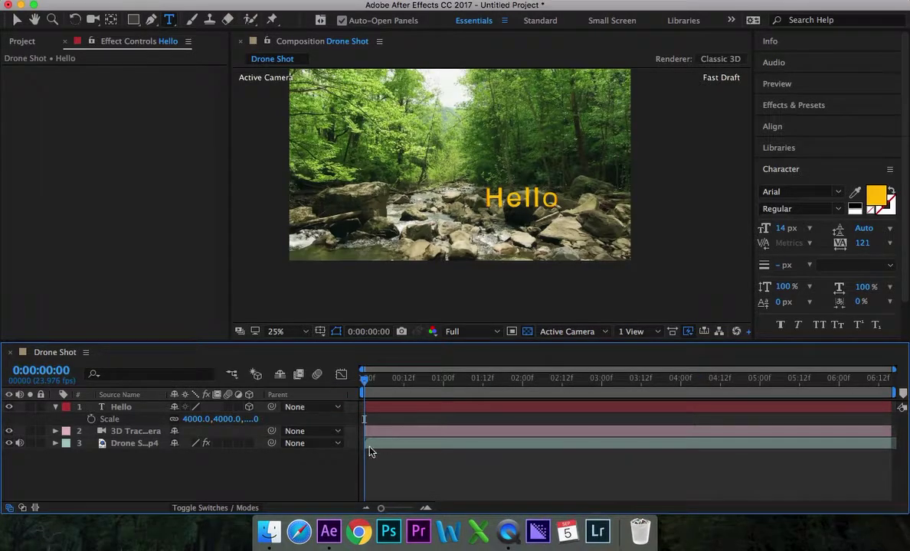
left_click(55, 406)
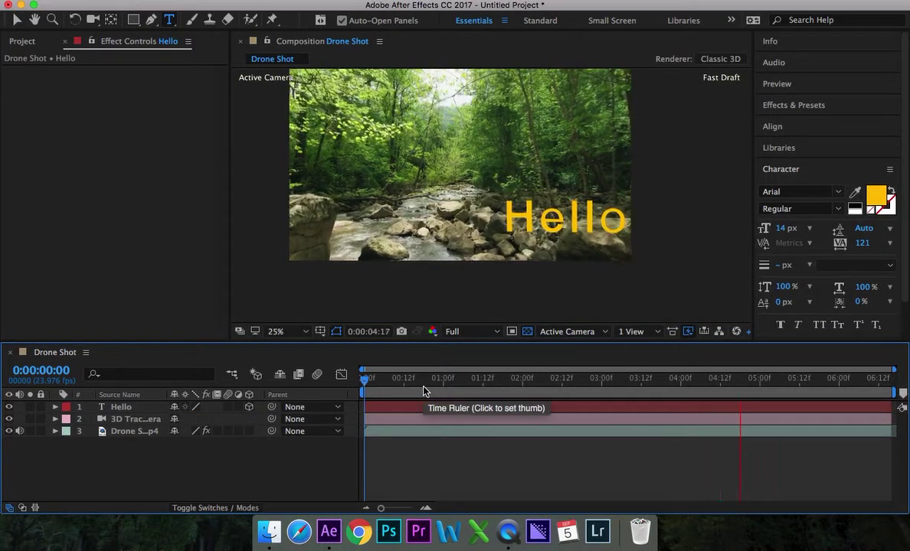
key("space")
left_click_drag(506, 382, 314, 386)
key("space")
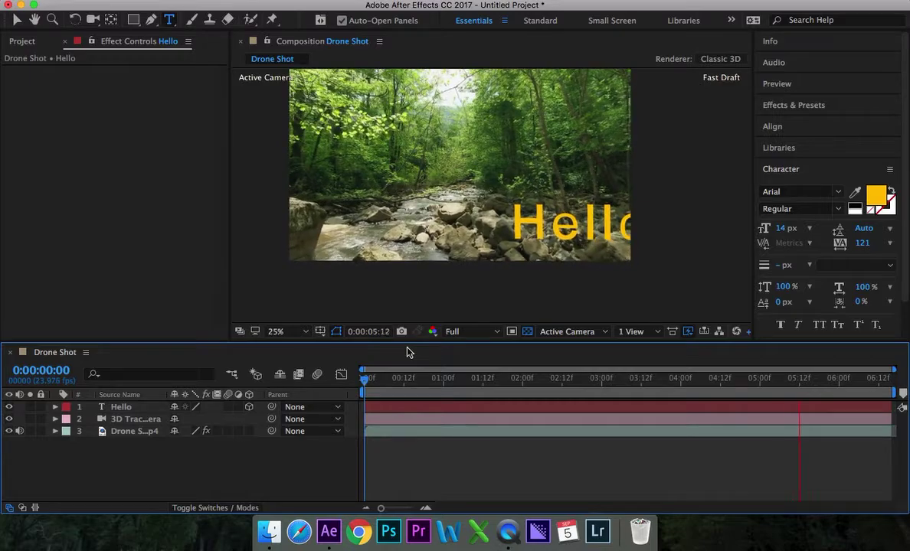
key("space")
left_click_drag(633, 382, 311, 354)
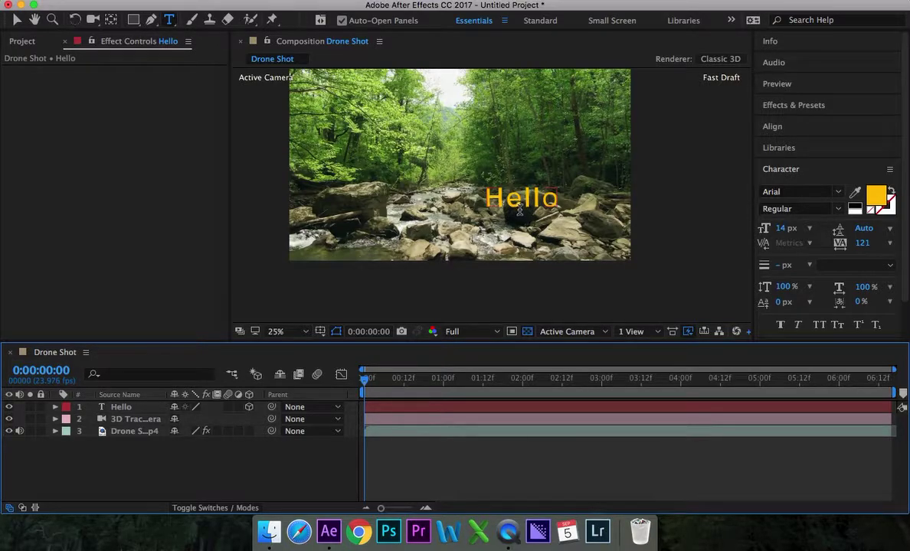
left_click(113, 432)
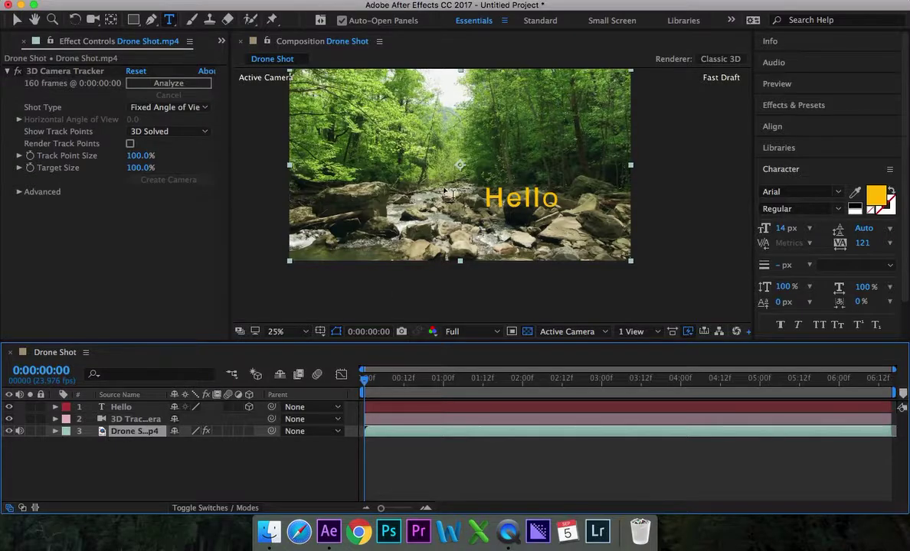
left_click(114, 434)
left_click(118, 436)
double_click(121, 437)
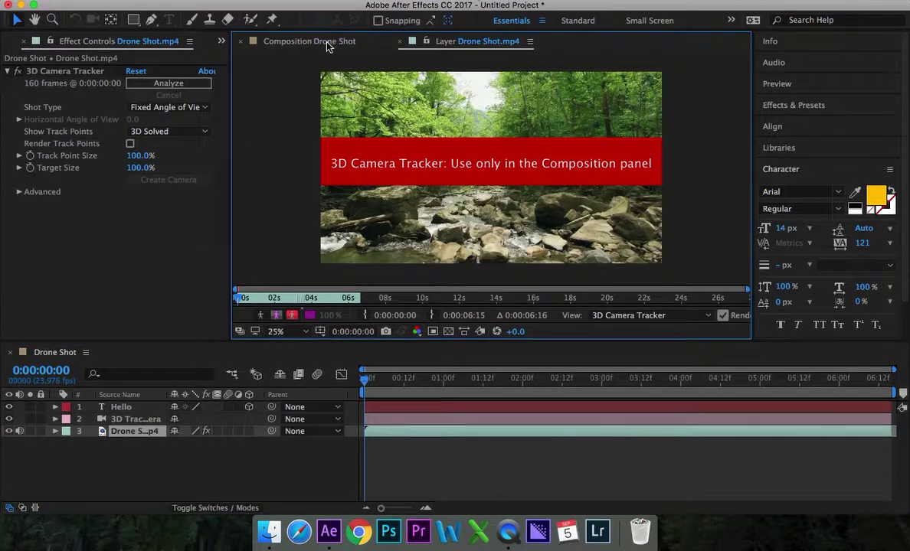
left_click(326, 43)
left_click(106, 462)
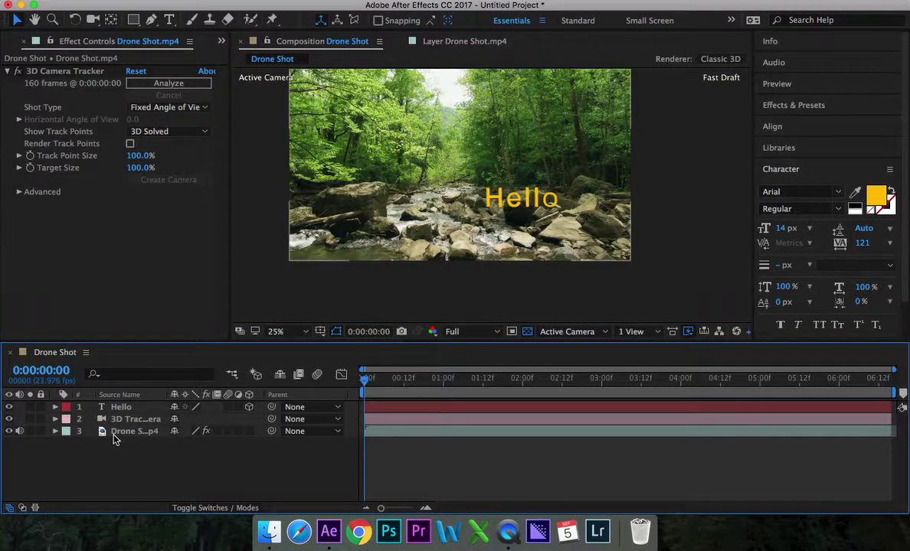
- Add another copy of Drone Shot.mp4 to the composition as the topmost layer, above the Hello text
left_click(113, 438)
left_click(12, 41)
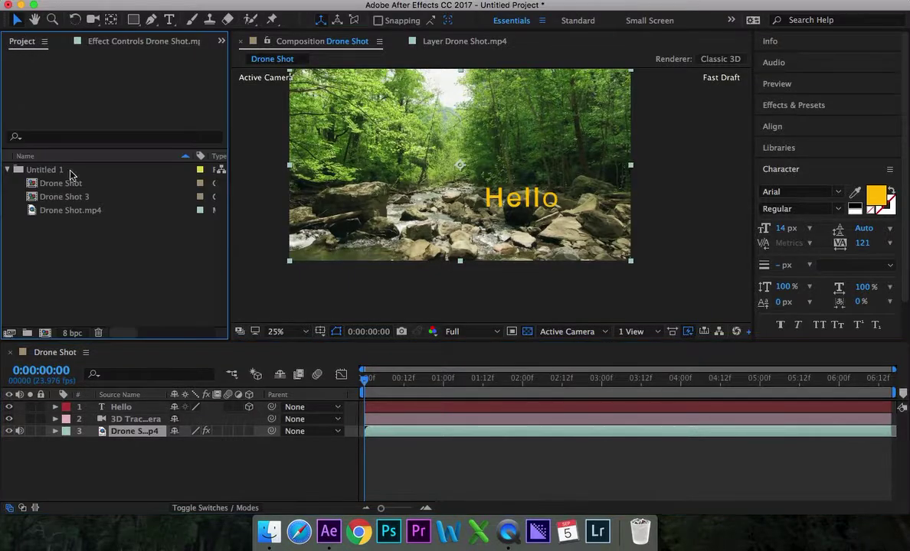
left_click_drag(81, 210, 149, 404)
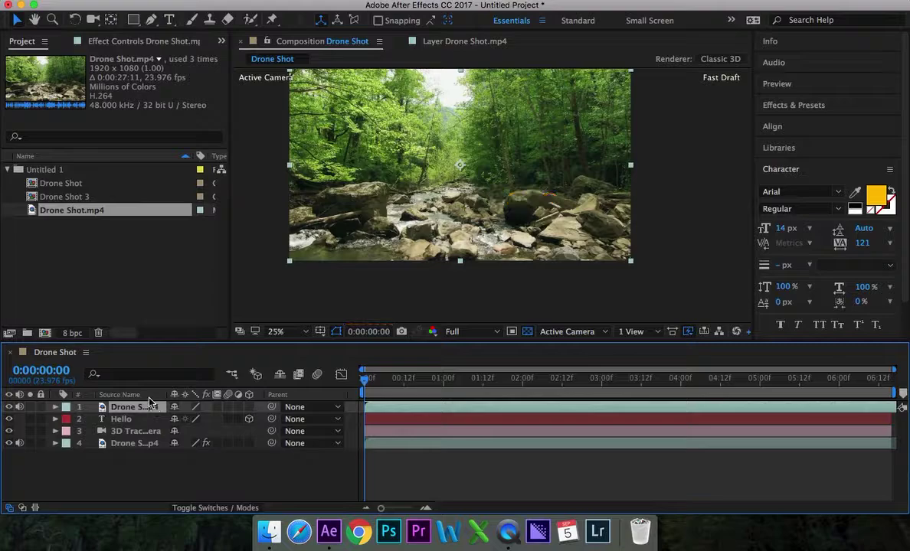
left_click(137, 495)
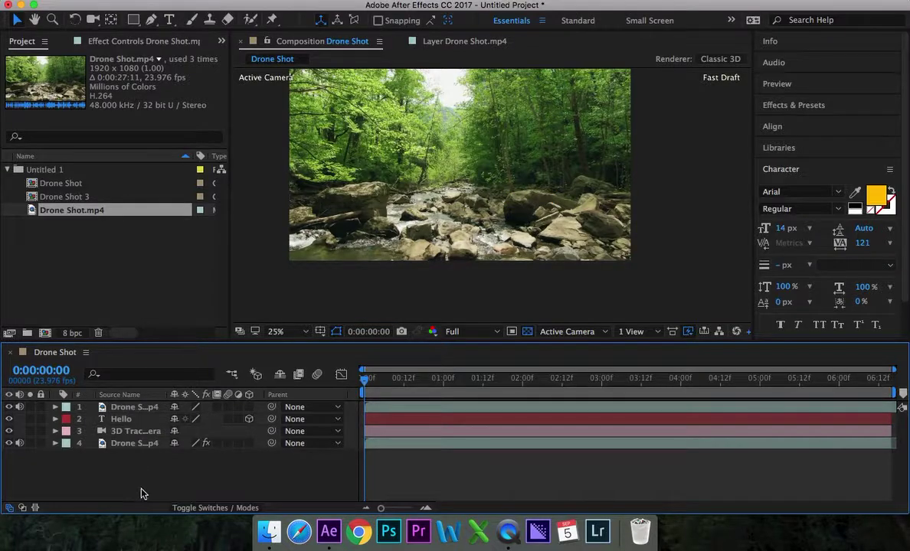
- Preview the opening of the composition with the added footage layer on top, and return to the first frame
left_click(135, 444)
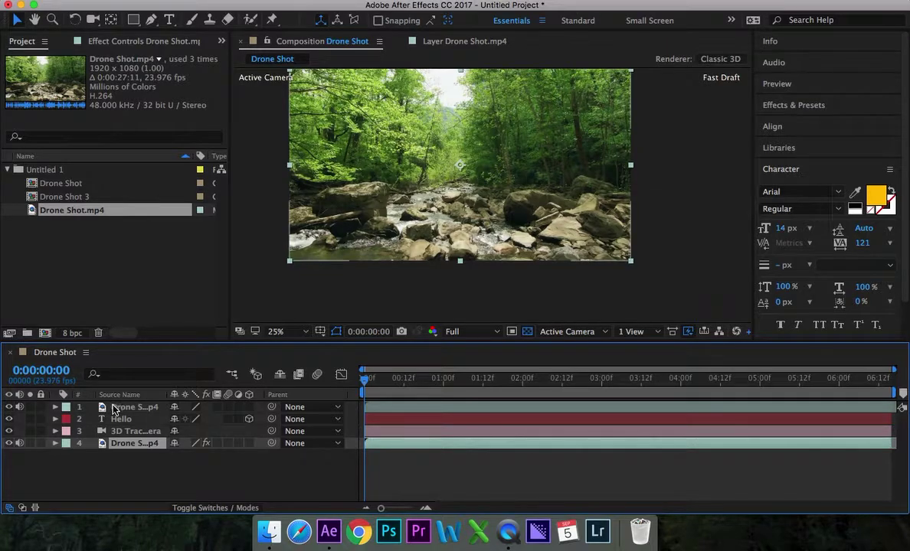
left_click(115, 410)
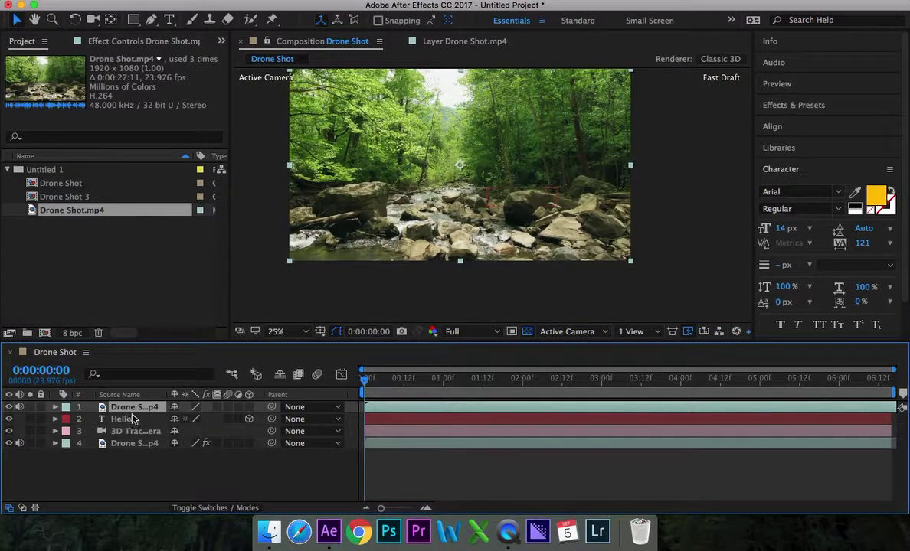
key("space")
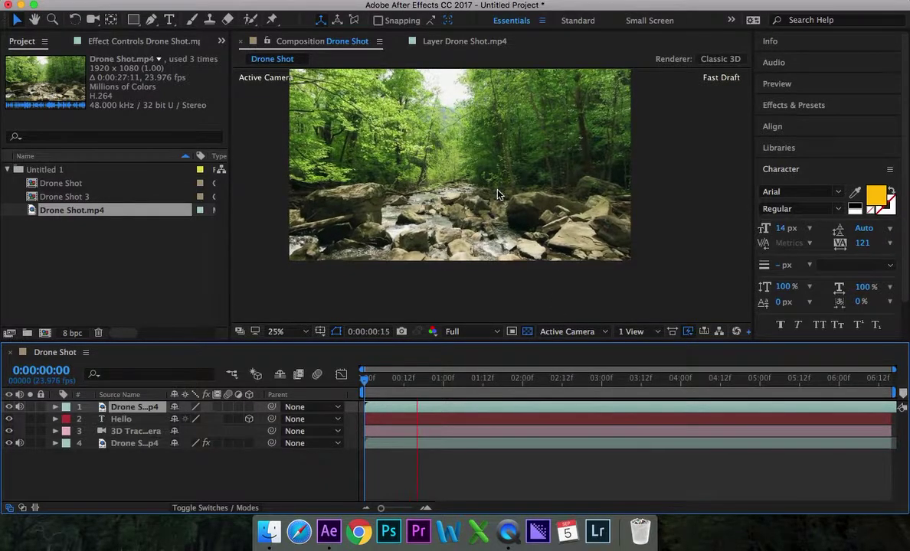
key("space")
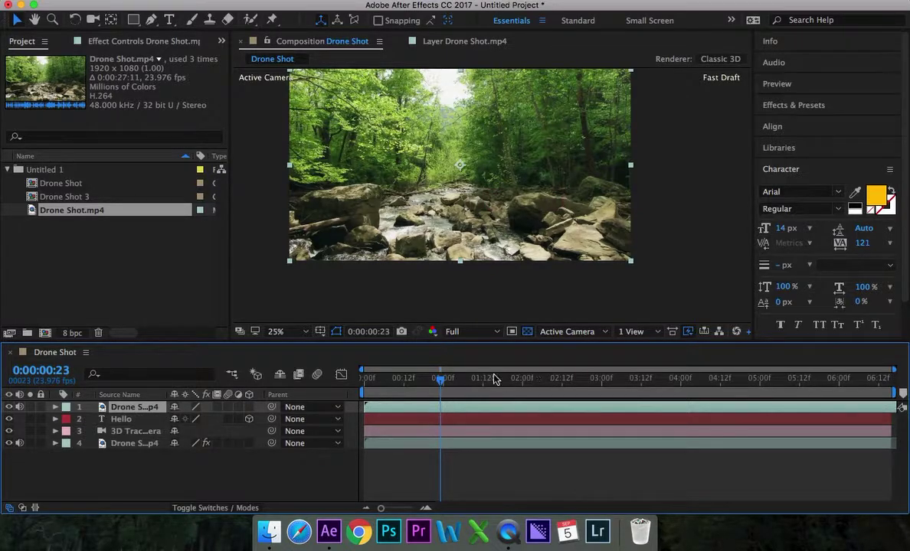
left_click_drag(441, 383, 340, 382)
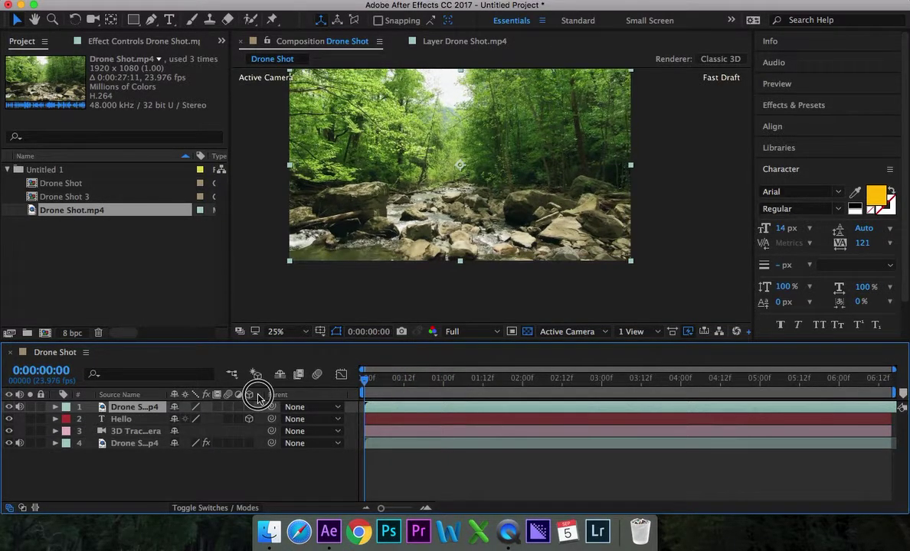
left_click(147, 465)
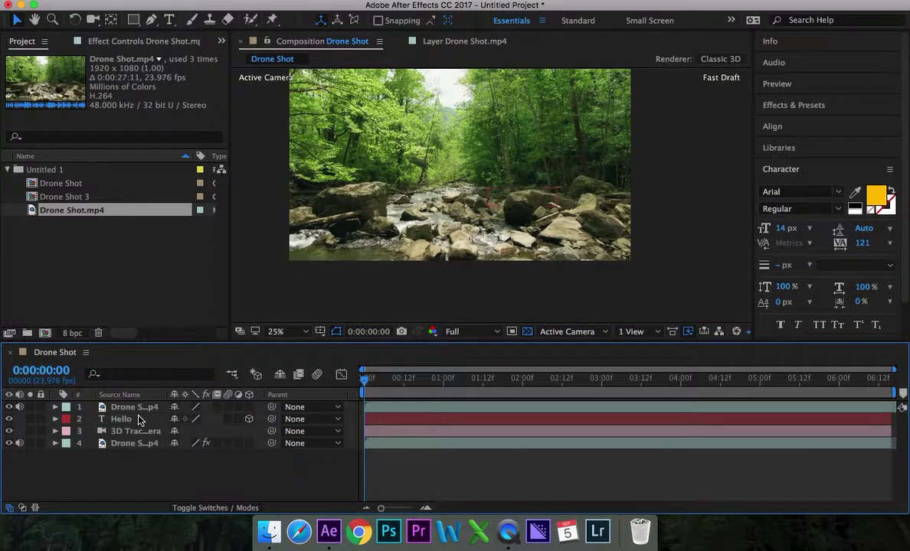
- Draw a closed Pen mask on the topmost Drone Shot.mp4 layer around the large dark boulder beside the stream
key("comma")
key("period")
key("period")
key("period")
key("period")
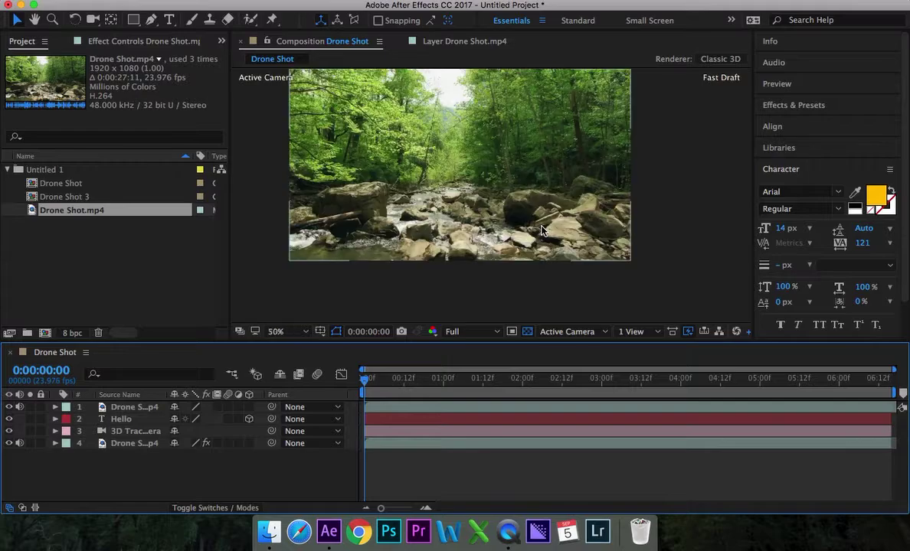
key("space")
left_click_drag(539, 252, 368, 243)
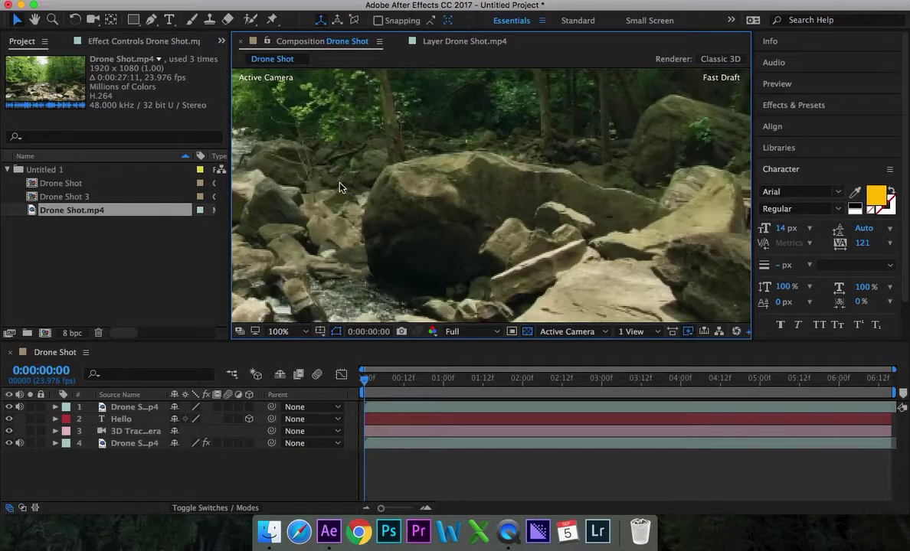
left_click(139, 411)
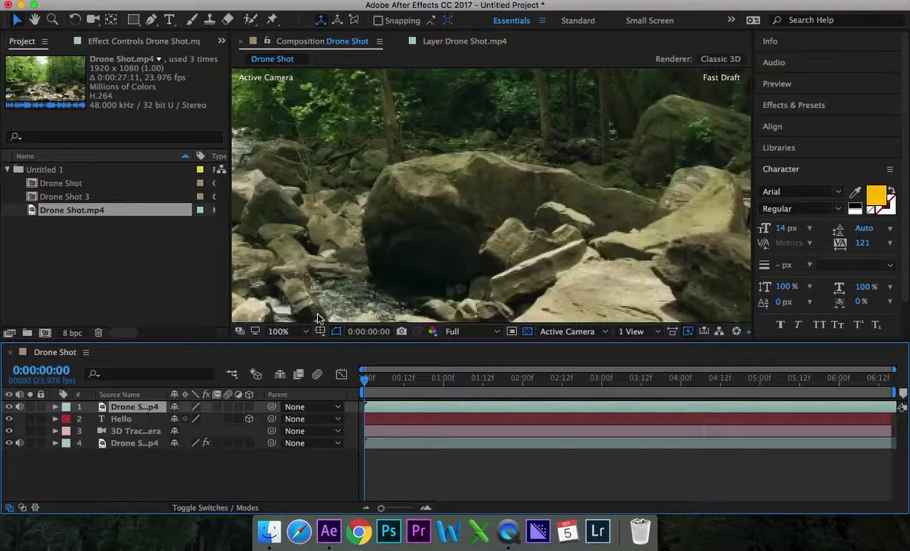
left_click(153, 21)
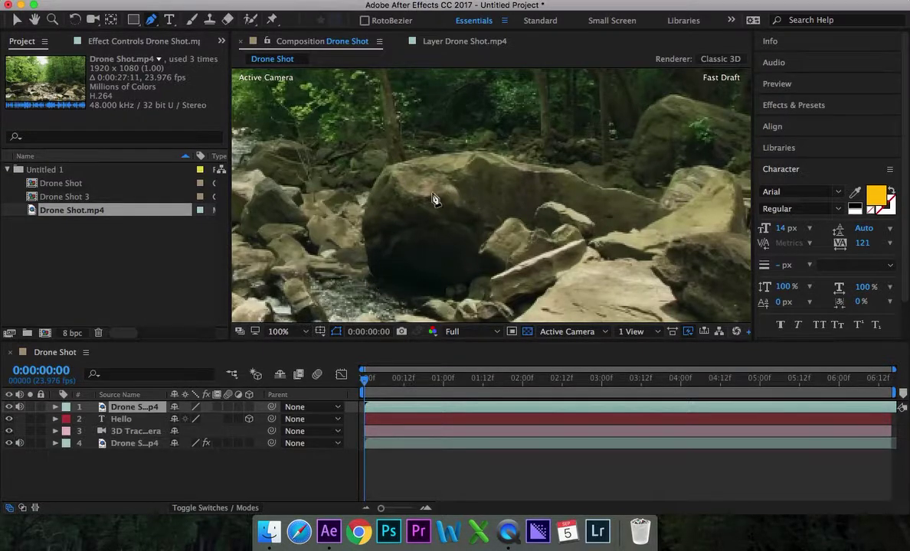
left_click(378, 287)
left_click(369, 269)
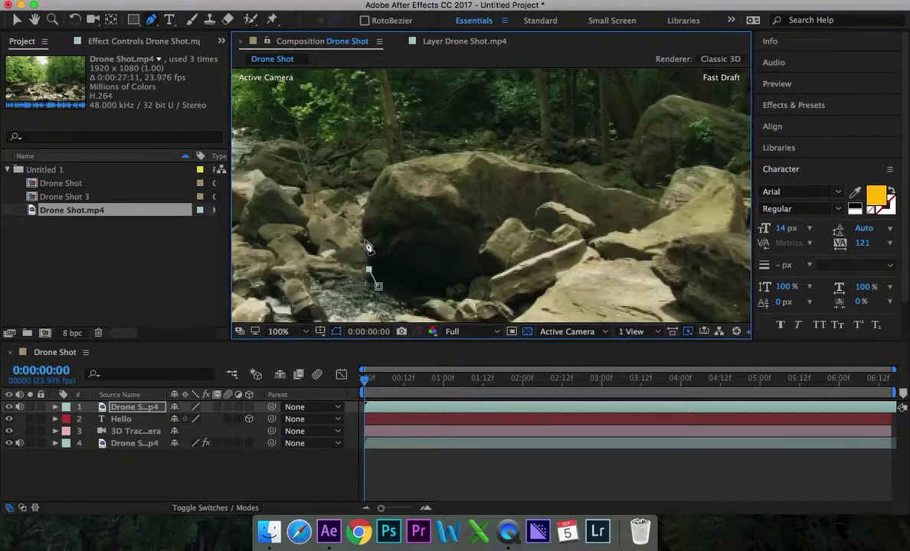
left_click(363, 234)
mouse_move(385, 174)
left_mouse_down()
mouse_move(382, 166)
mouse_move(406, 167)
mouse_move(405, 156)
mouse_move(398, 161)
left_mouse_up()
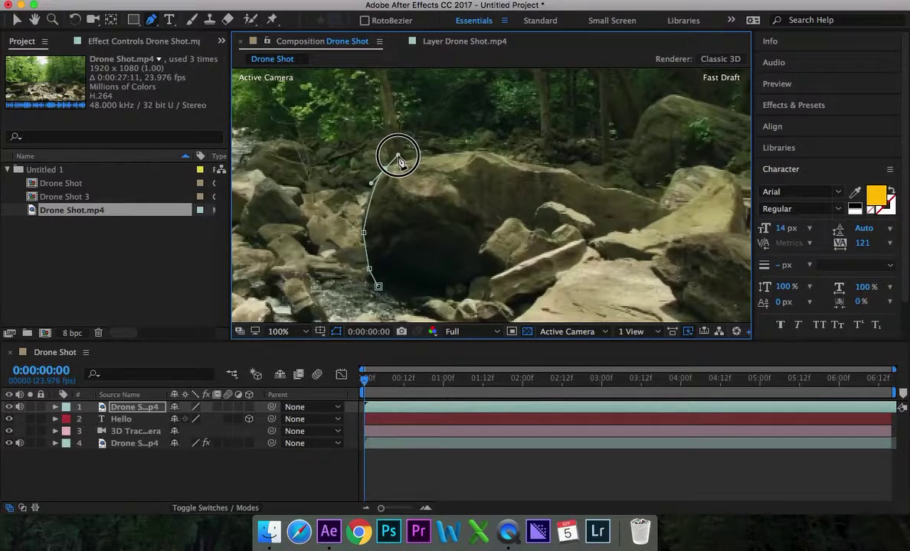
left_click(458, 156)
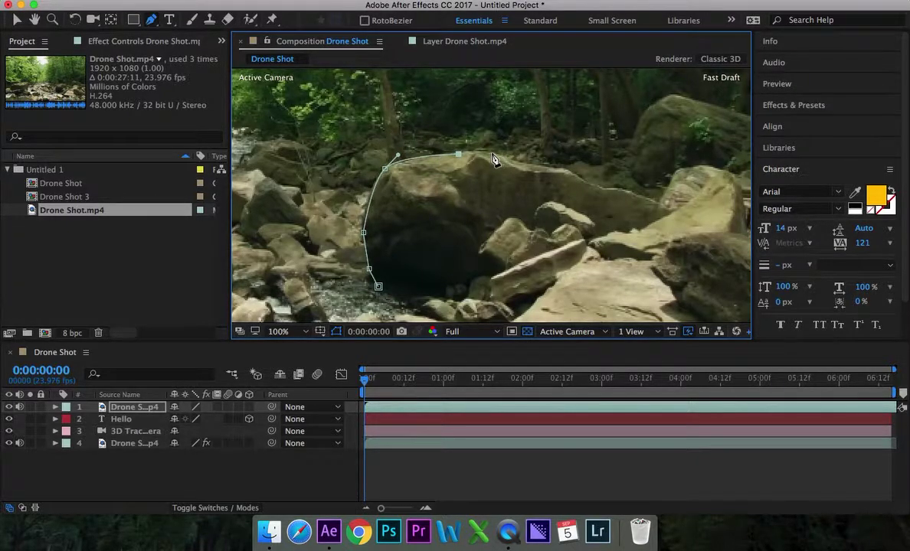
left_click(491, 153)
left_click(565, 169)
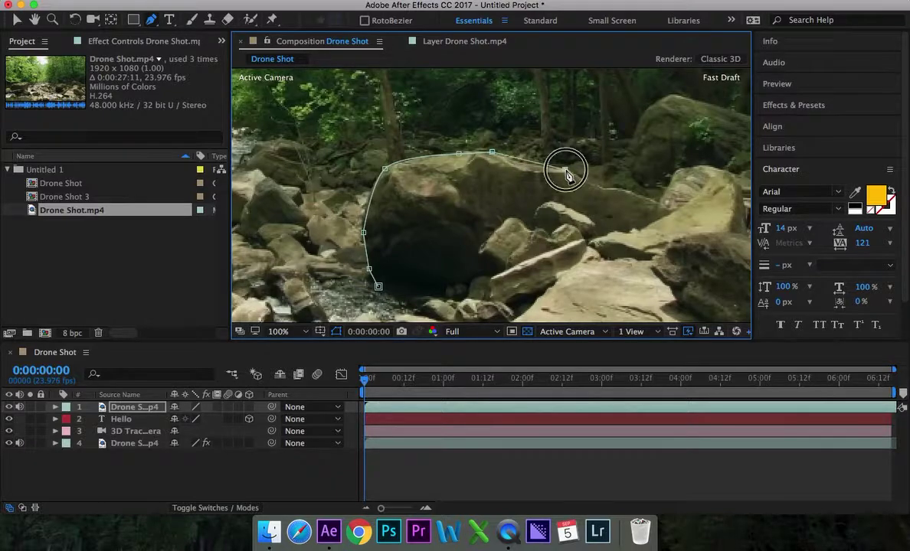
left_click(593, 188)
left_click(614, 187)
left_click(628, 192)
left_click(645, 197)
left_click(679, 204)
left_click(674, 246)
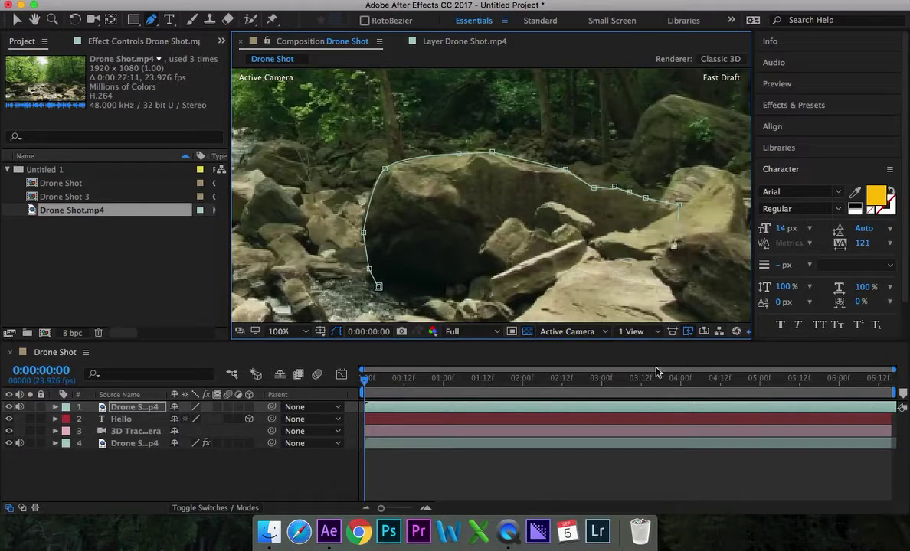
left_click(398, 308)
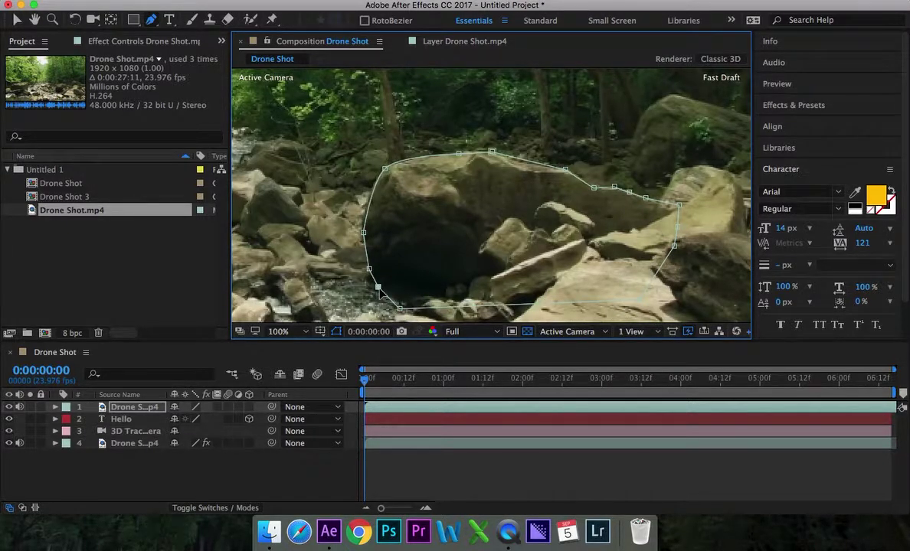
left_click(378, 287)
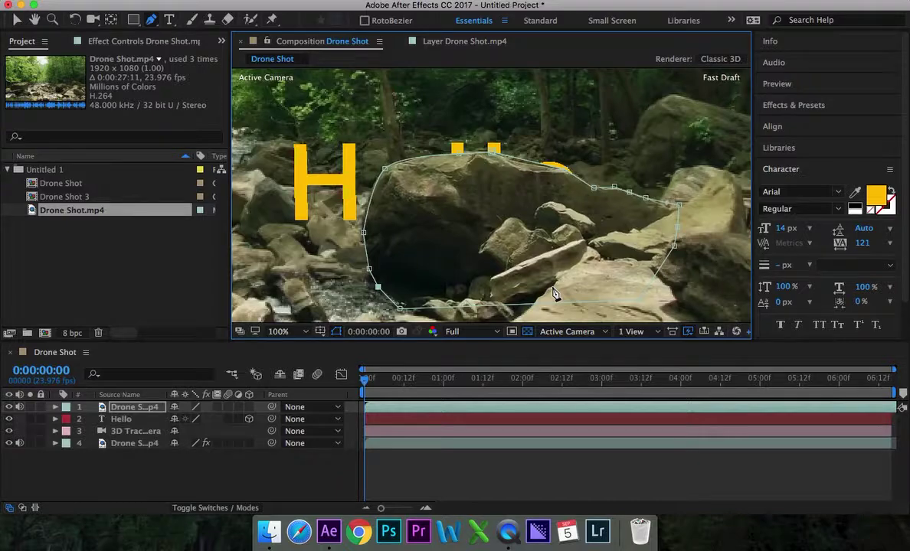
- Examine the mask edge along the boulder's top at 400% magnification, from the first frame to 0:00:00:08
key("period")
key("period")
key("comma")
key("period")
key("space")
left_click_drag(686, 114, 575, 267)
key("space")
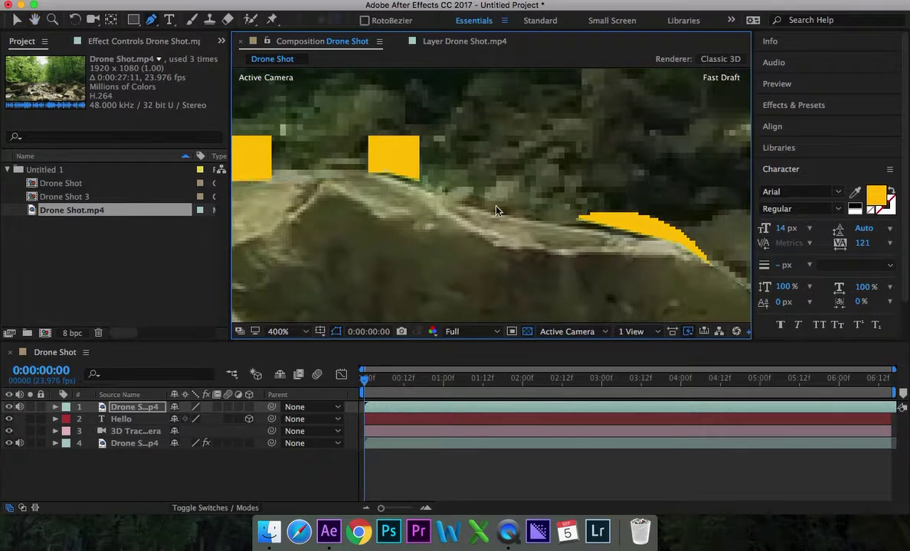
key("space")
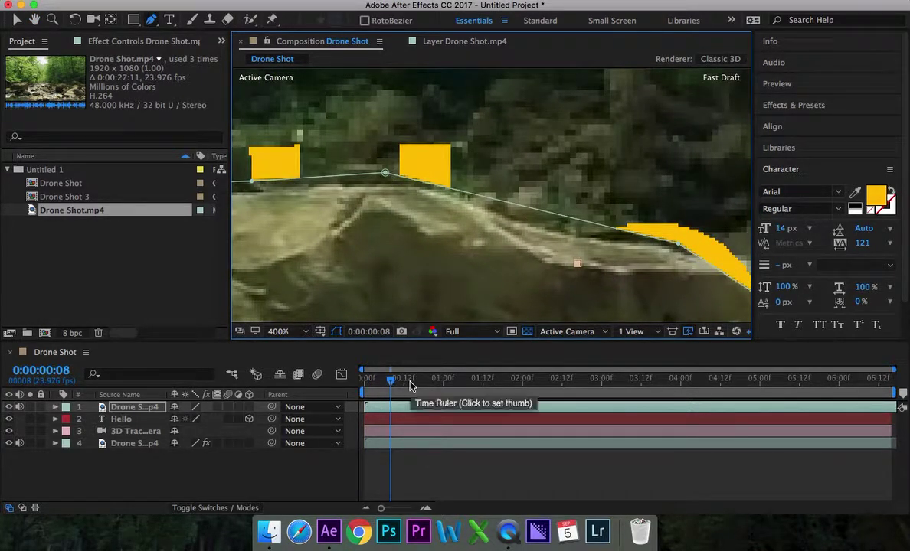
- Step back to frame 0:00:00:03 and delete the stray Mask 2 from the topmost Drone Shot.mp4 layer
key("Page_Up")
key("Page_Up")
key("Page_Up")
key("Page_Up")
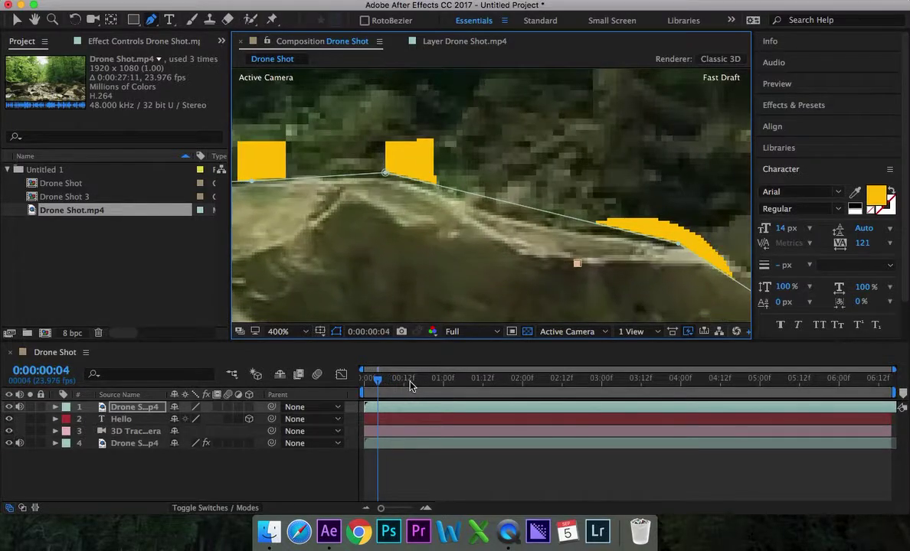
key("Page_Up")
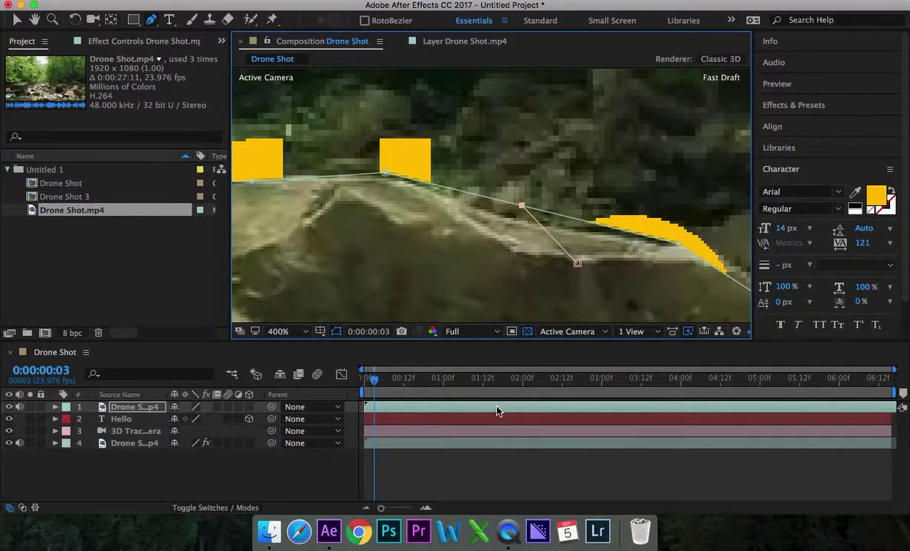
key("m")
left_click(110, 452)
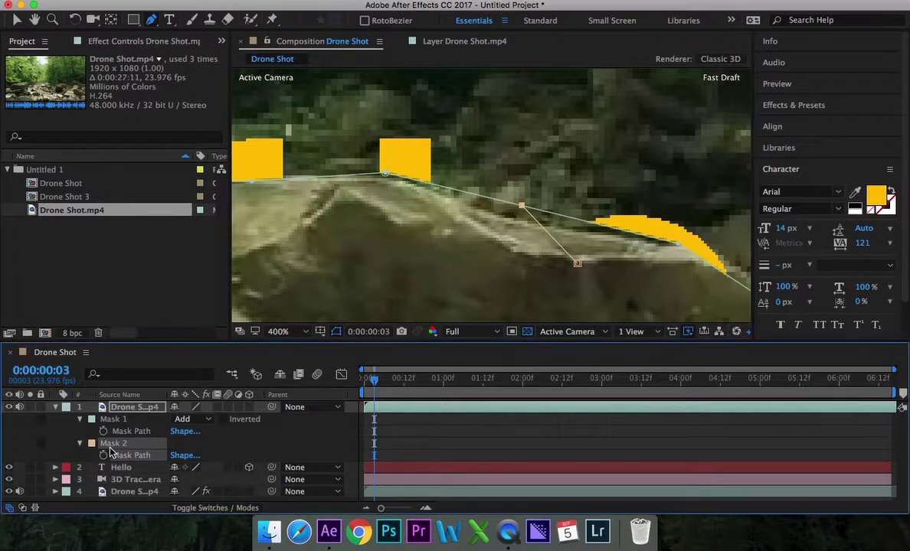
key("Delete")
left_click(92, 444)
key("BackSpace")
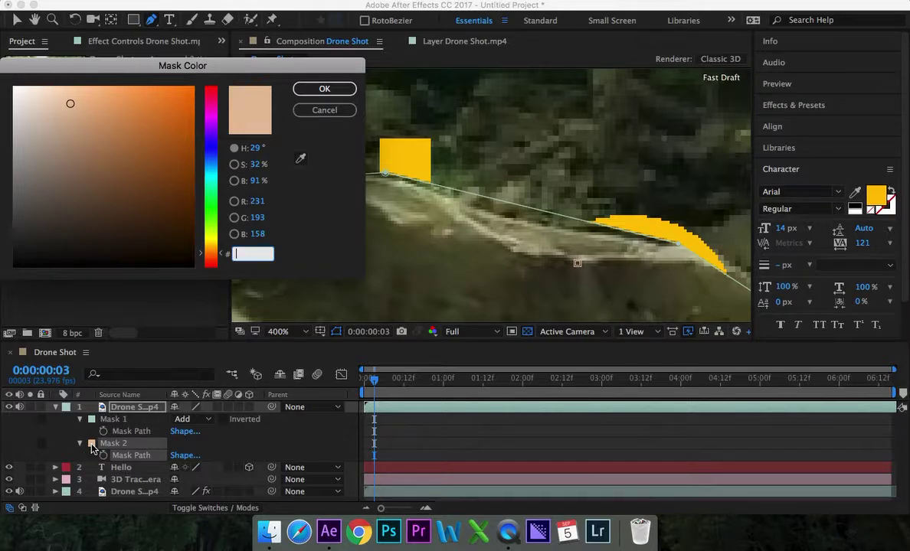
left_click(323, 110)
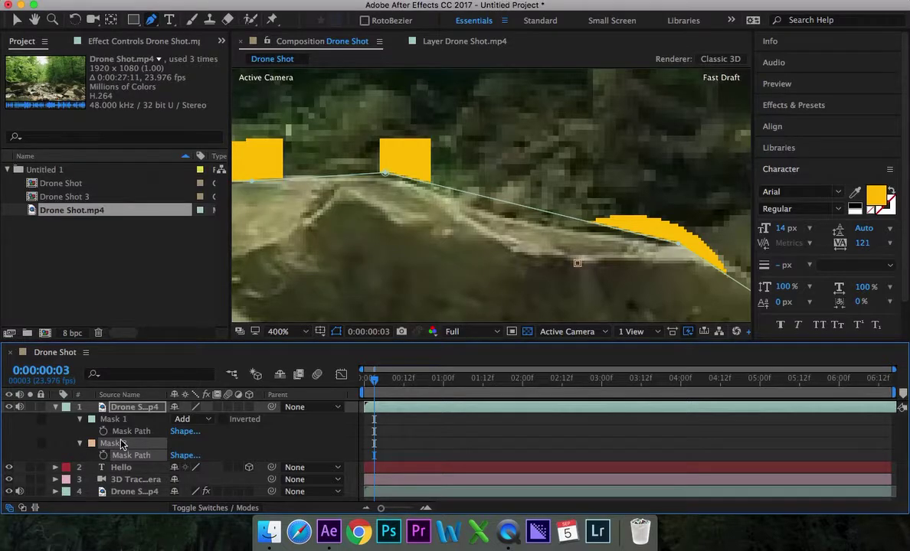
key("Delete")
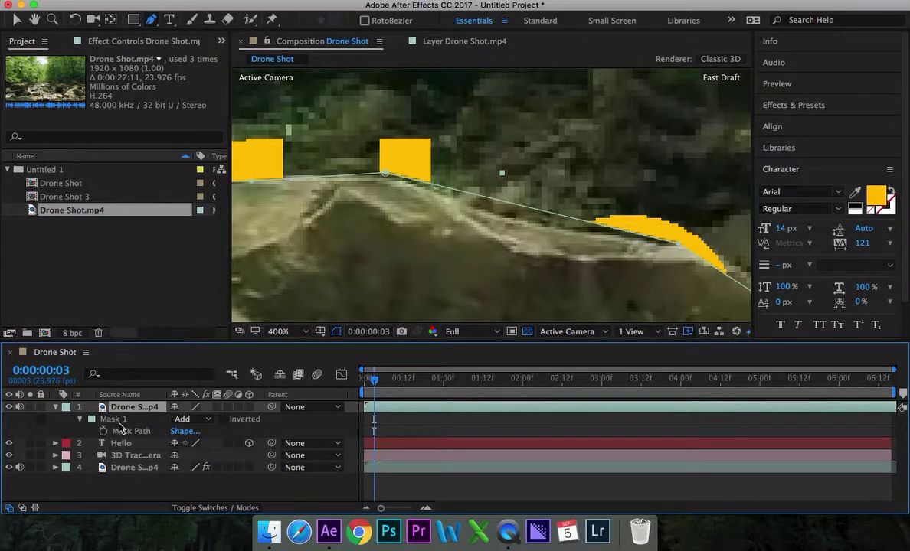
- Add a vertex to Mask 1 on the sloping segment along the boulder's top edge, midway between the two existing points
left_click(118, 421)
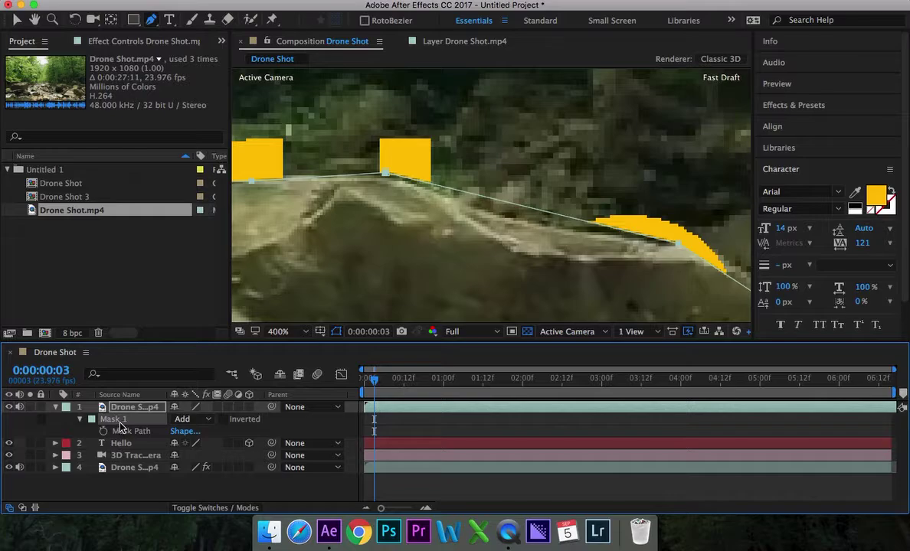
left_click(527, 208)
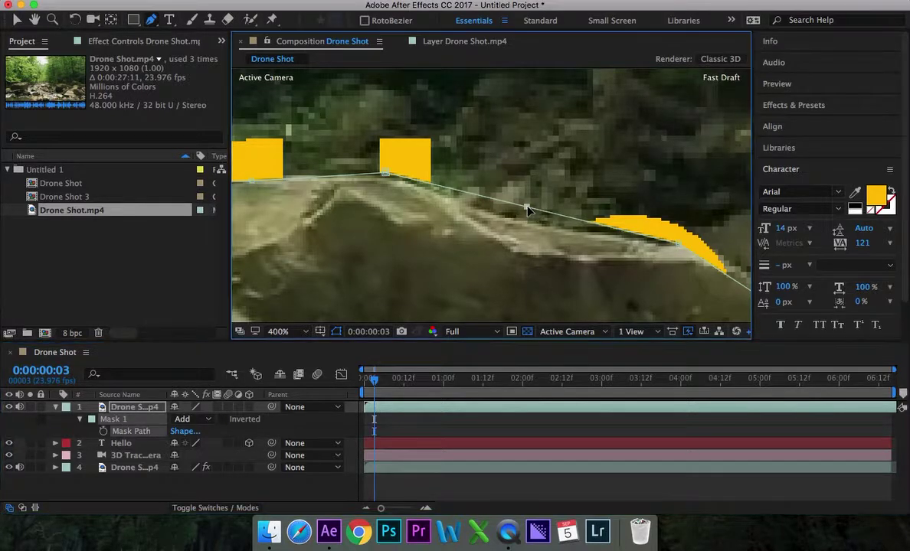
double_click(526, 208)
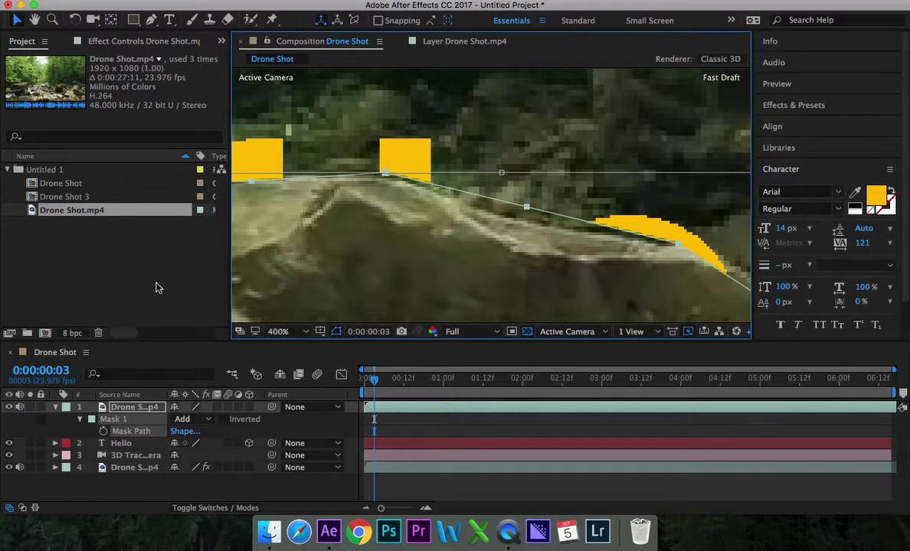
- Shift the whole of Mask 1 slightly down over the boulder and deselect it
left_click(148, 243)
left_click(112, 434)
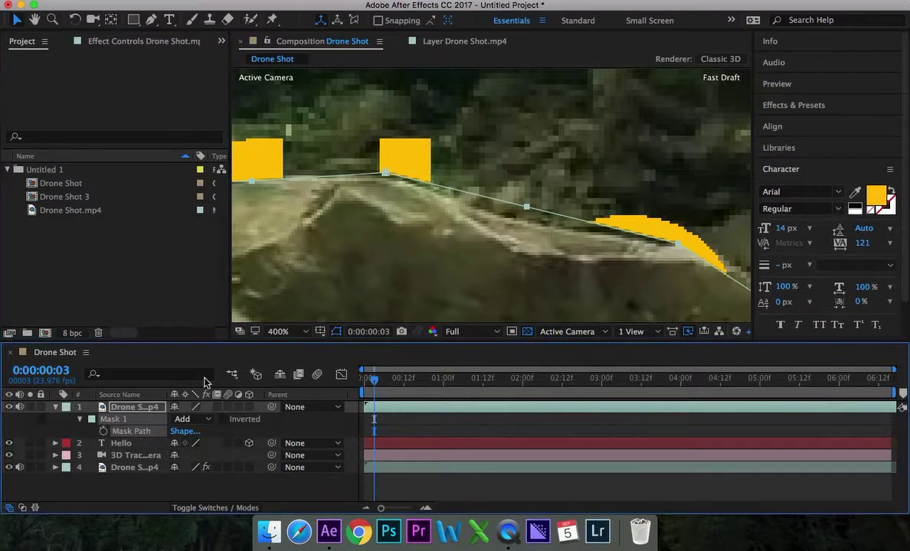
mouse_move(526, 208)
left_mouse_down()
mouse_move(518, 209)
mouse_move(525, 212)
left_mouse_up()
left_click(109, 430)
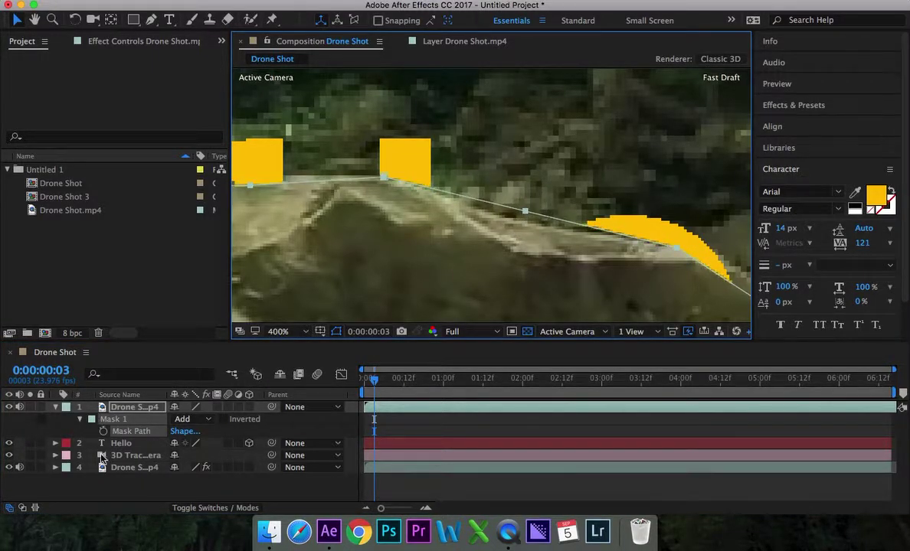
left_click(84, 435)
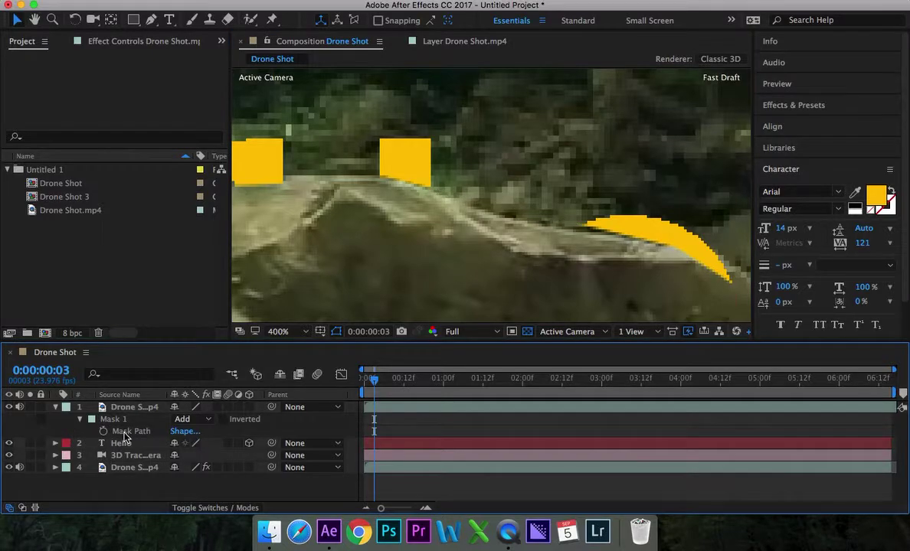
- Move only the added Mask 1 vertex down and to the left, closer to the boulder's top edge
left_click(123, 432)
left_click(85, 432)
left_click(114, 422)
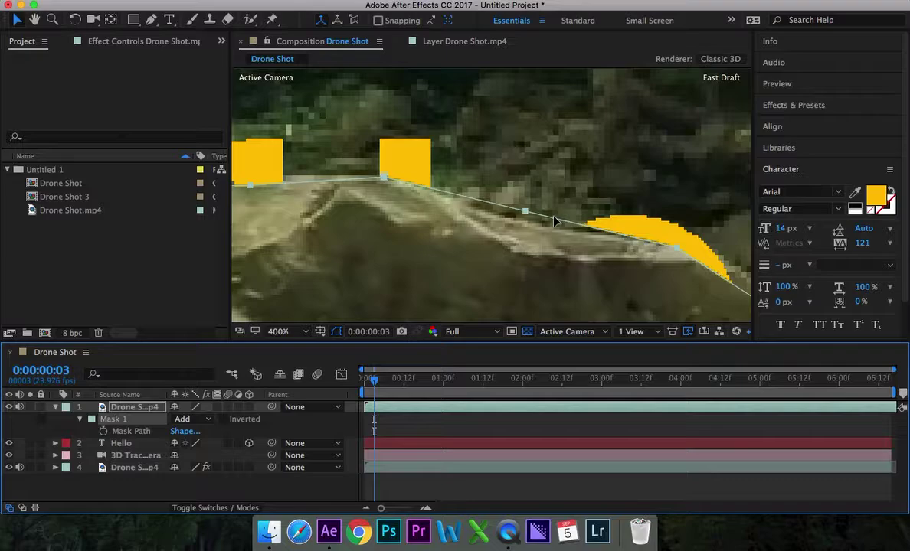
left_click(525, 236)
left_click_drag(526, 213, 516, 222)
- Return to the first frame and start keyframing the Mask Path of Mask 1 on the topmost Drone Shot.mp4 layer
scroll(552, 257, "down", 4)
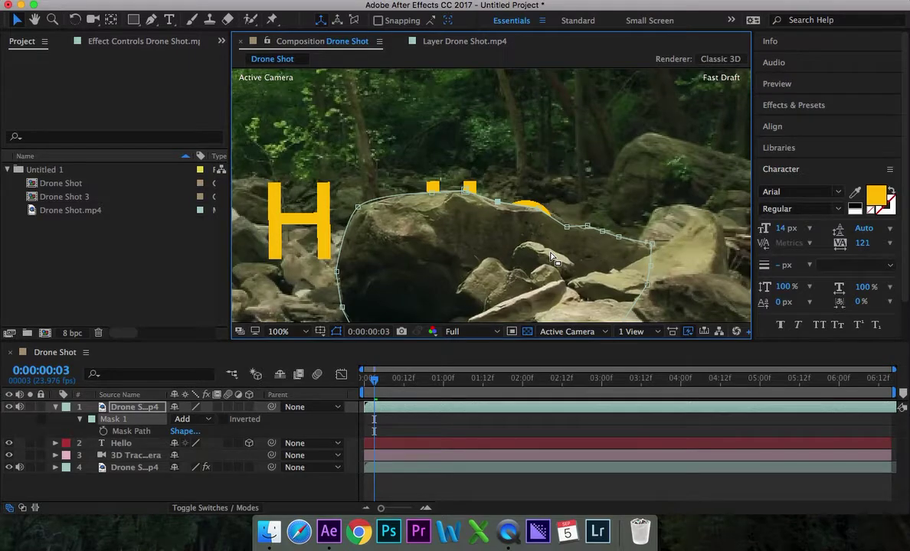
scroll(552, 257, "down", 1)
scroll(550, 254, "up", 1)
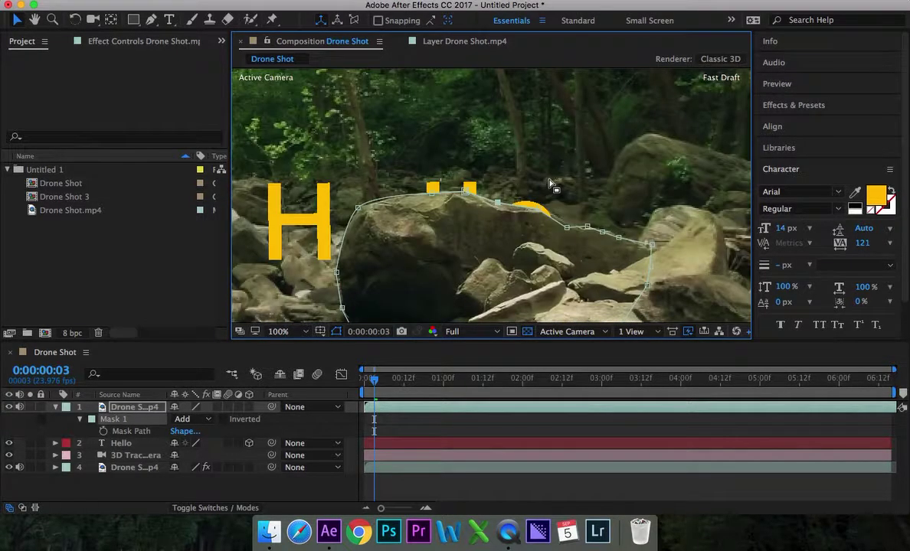
scroll(413, 254, "down", 1)
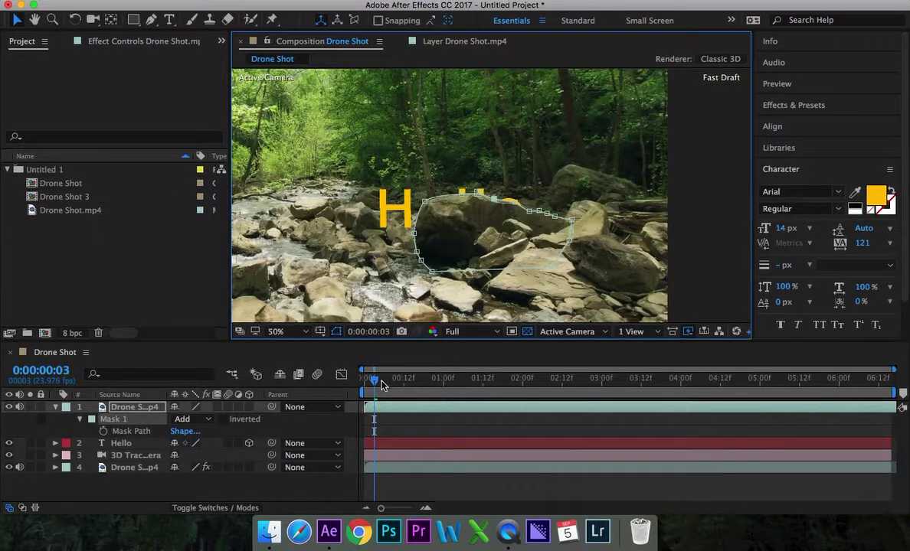
left_click_drag(374, 381, 359, 382)
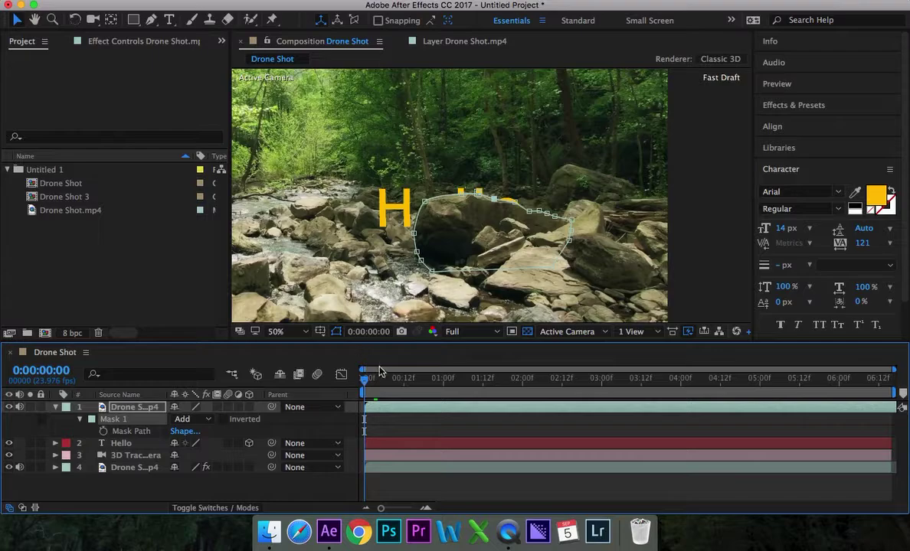
left_click(78, 420)
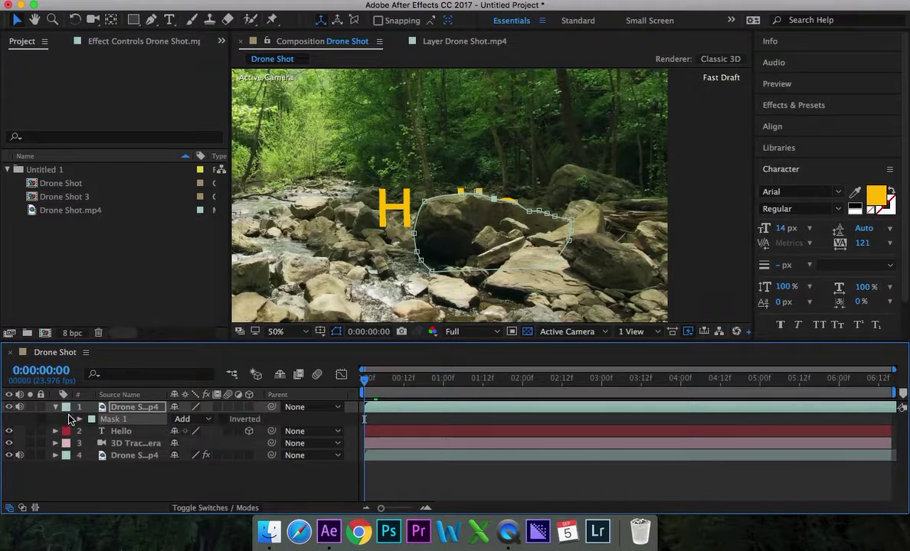
left_click(57, 408)
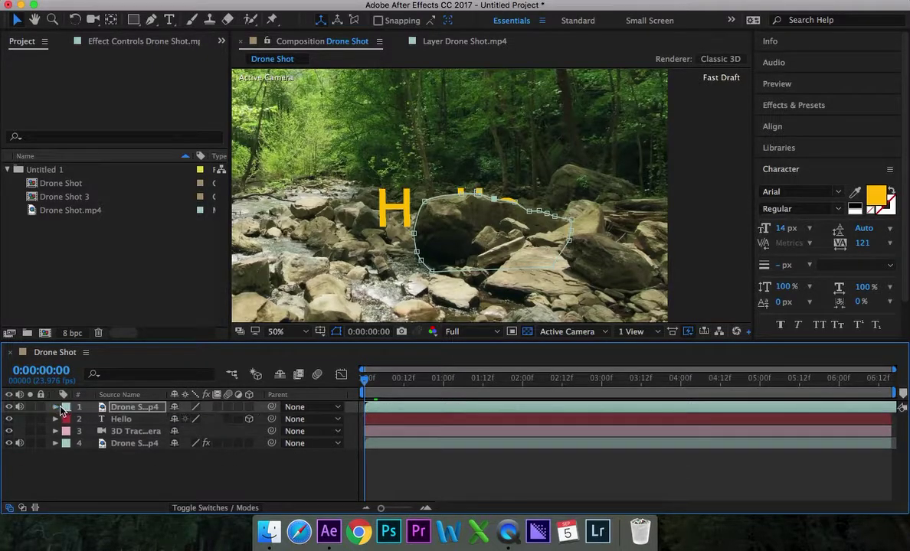
left_click(126, 410)
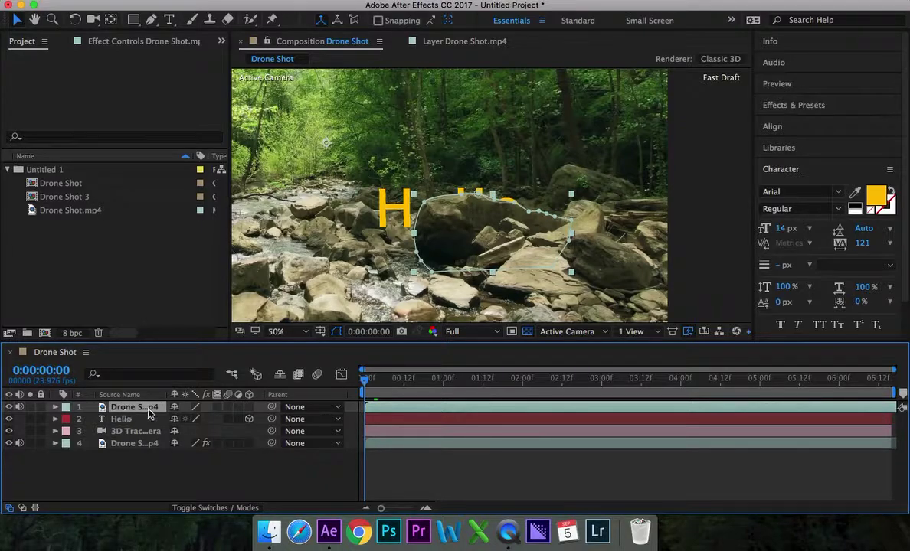
key("m")
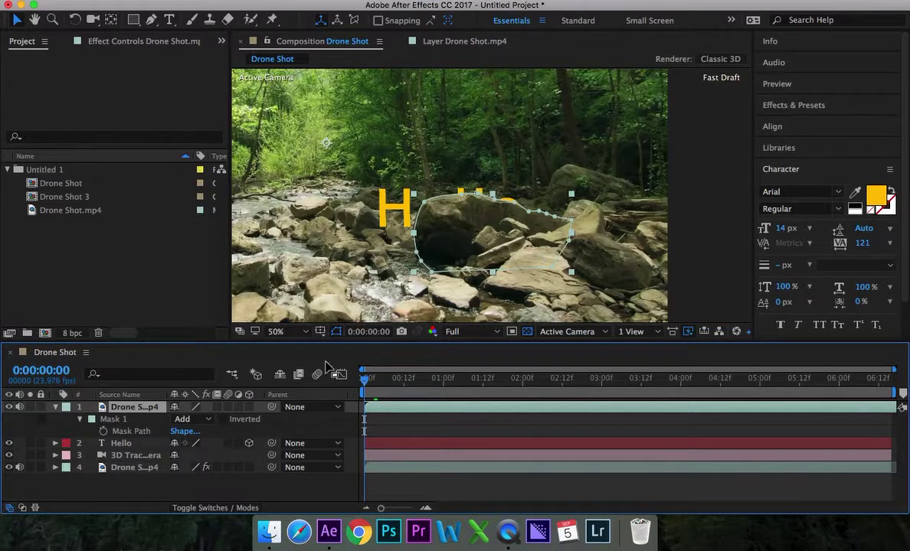
left_click(103, 431)
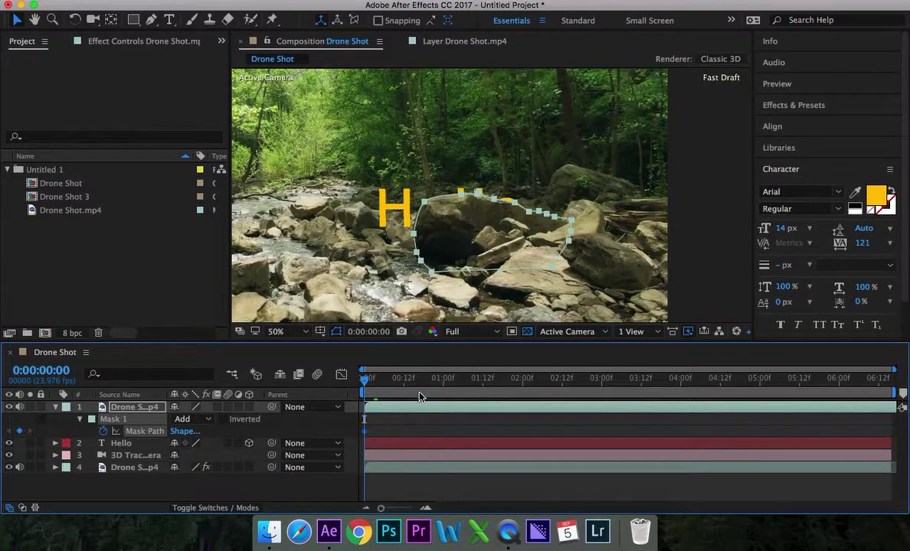
- At 0:00:02:15, move the whole of Mask 1 down and to the right to line up with the boulder's new position
left_click(571, 382)
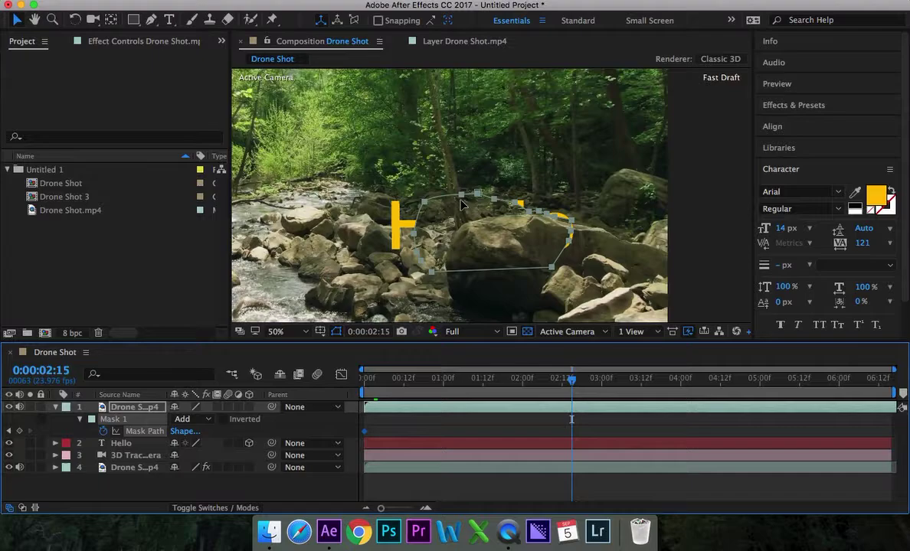
left_click_drag(463, 201, 498, 223)
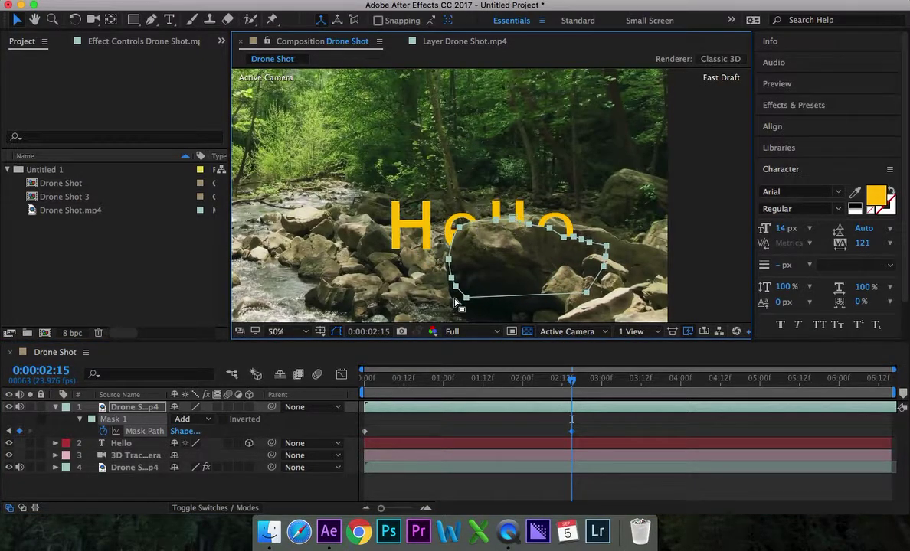
left_click_drag(466, 298, 467, 298)
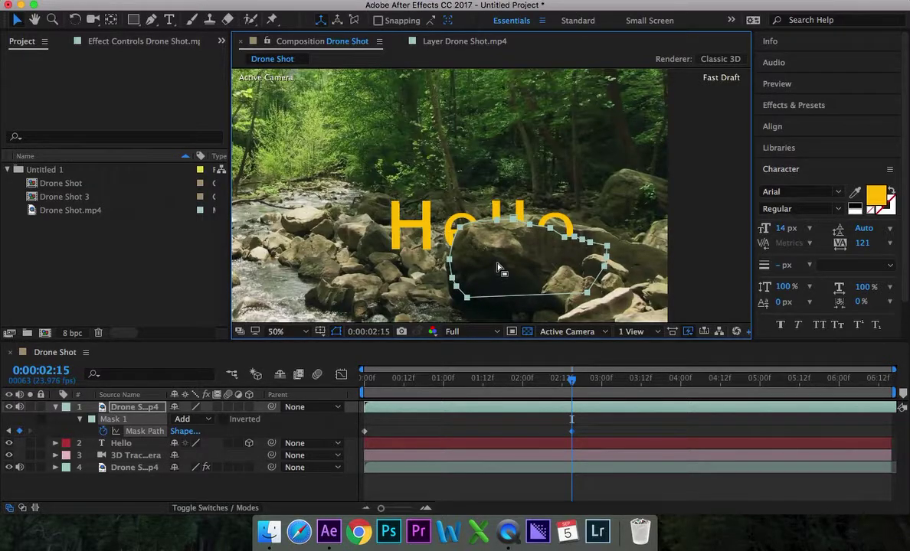
- Reshape Mask 1 at 0:00:02:15 by fitting its left and top vertices to the boulder and pulling others toward the right
double_click(460, 242)
mouse_move(457, 287)
left_mouse_down()
mouse_move(456, 303)
mouse_move(447, 284)
left_mouse_up()
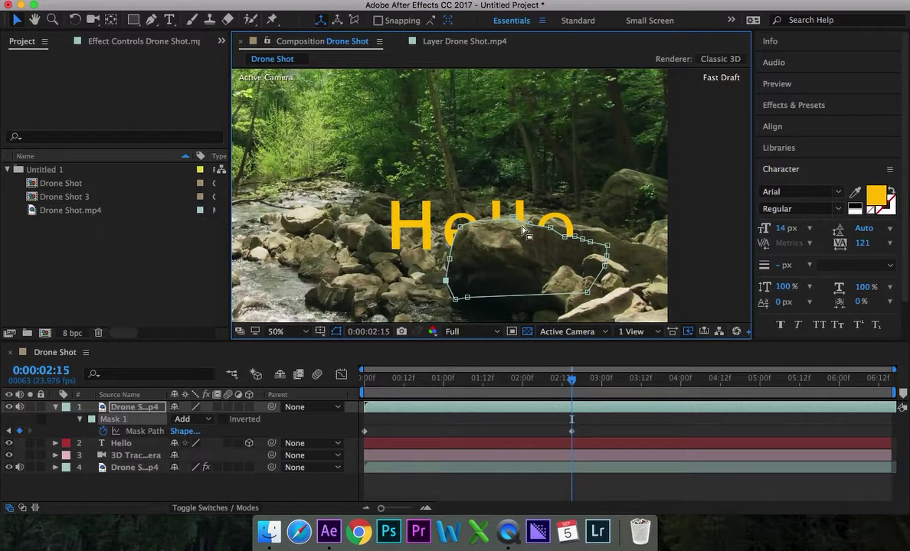
left_click(515, 219)
left_click_drag(516, 216, 635, 247)
left_click_drag(579, 249, 682, 295)
- Nudge Mask 1 slightly left and spread its remaining right and bottom vertices around the boulder's far end and base
left_click(576, 238)
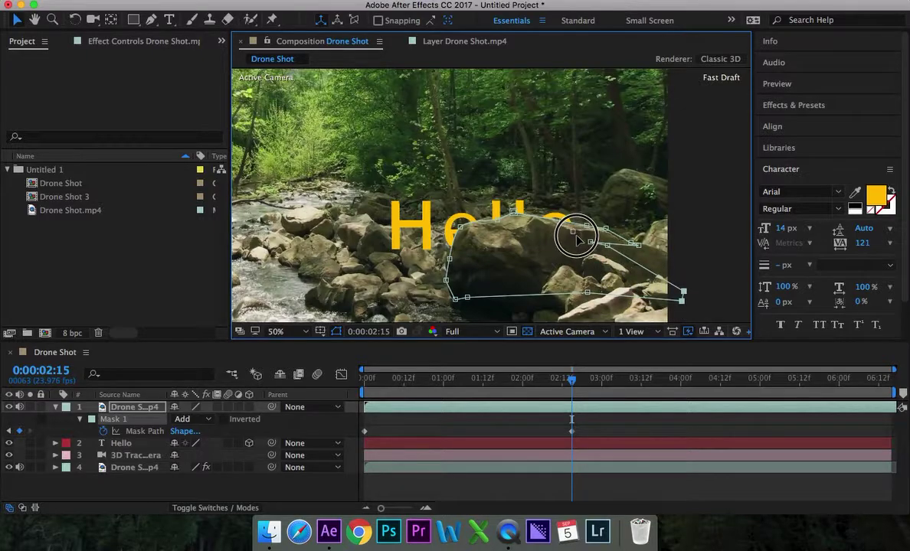
mouse_move(575, 236)
left_mouse_down()
mouse_move(587, 247)
mouse_move(572, 238)
left_mouse_up()
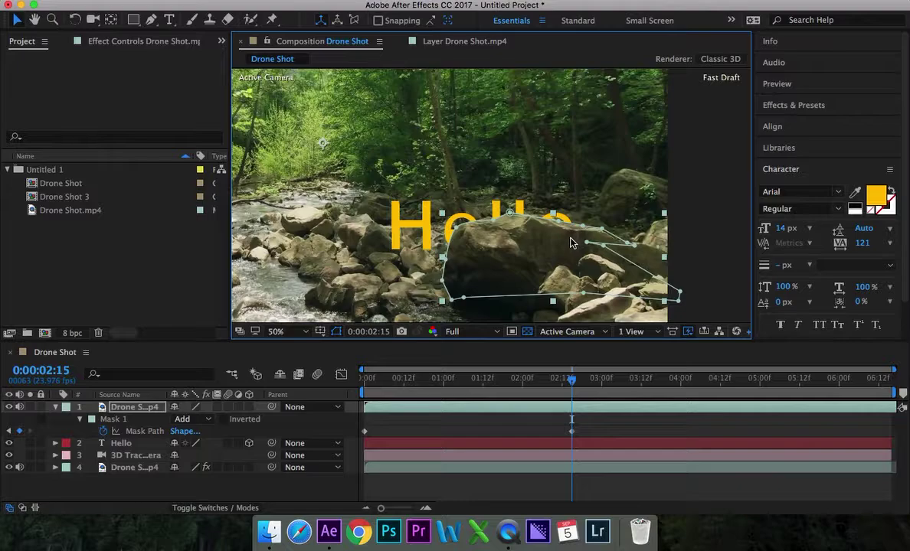
left_click(587, 246)
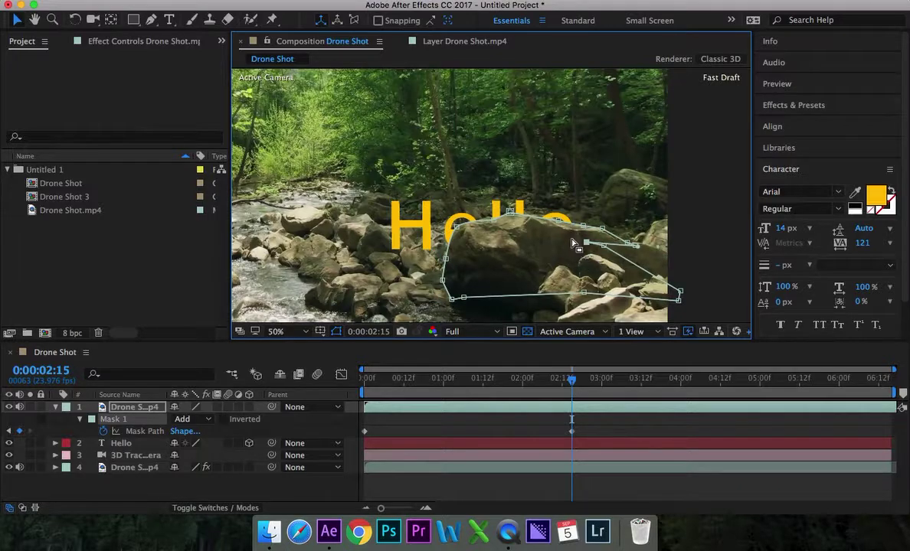
left_click_drag(588, 243, 663, 249)
left_click_drag(607, 251, 691, 265)
left_click_drag(584, 292, 579, 316)
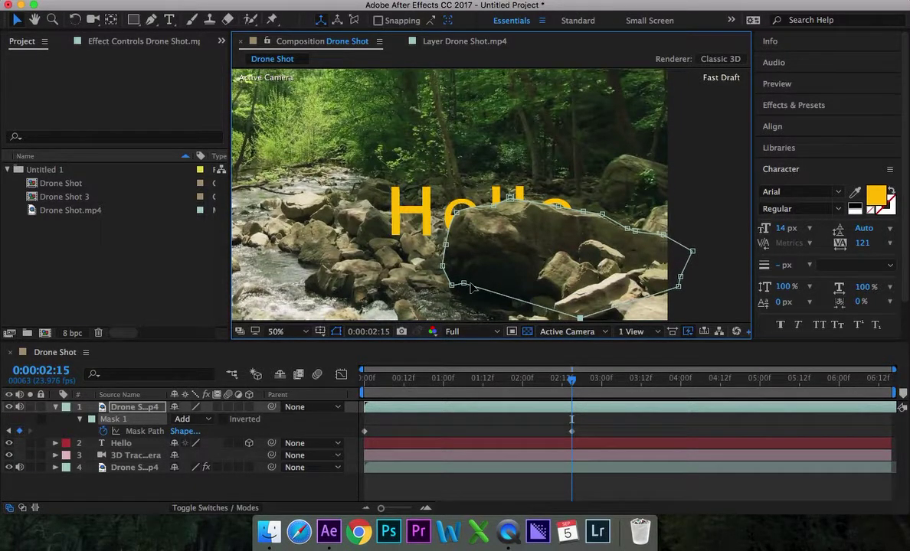
left_click_drag(463, 283, 463, 304)
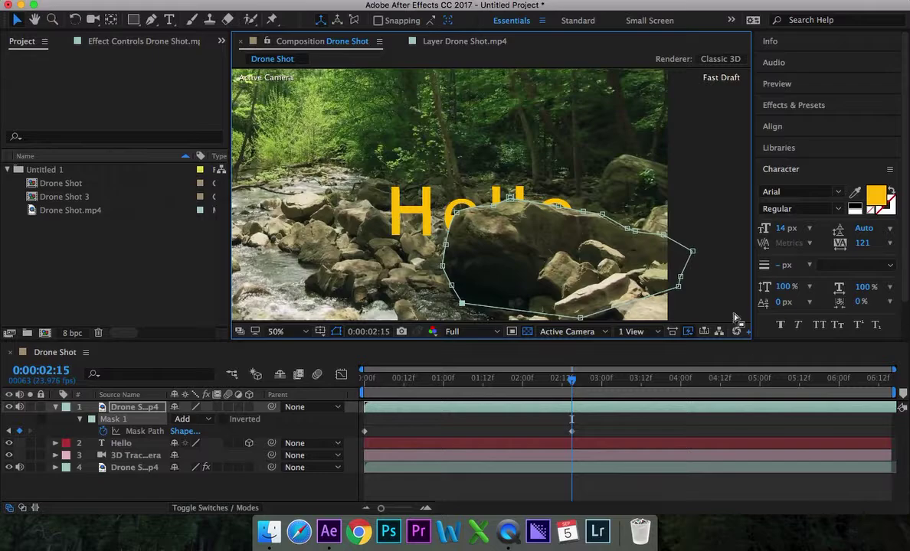
- Examine how the mask follows the boulder from the first frame to 0:00:00:10, and return to the keyframe at 0:00:02:15
left_click(572, 382)
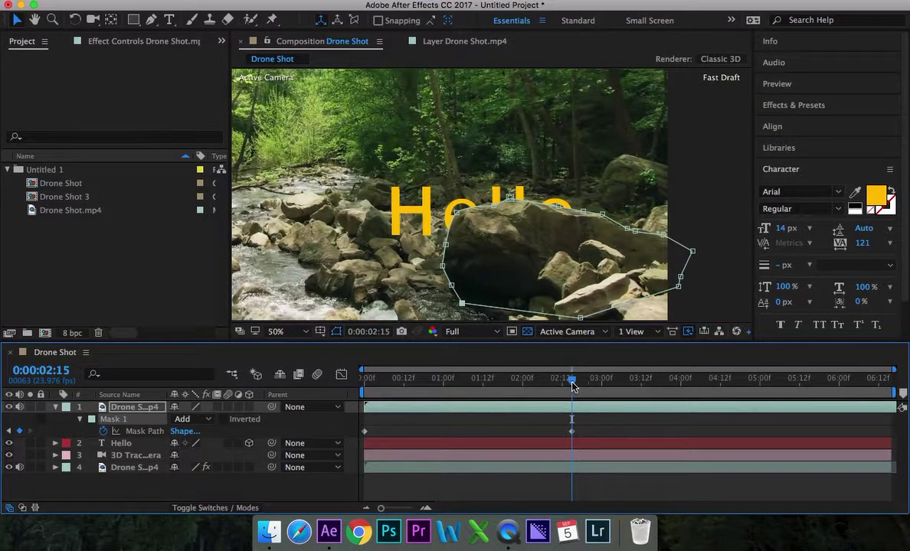
left_click(375, 379)
left_click_drag(354, 395, 303, 403)
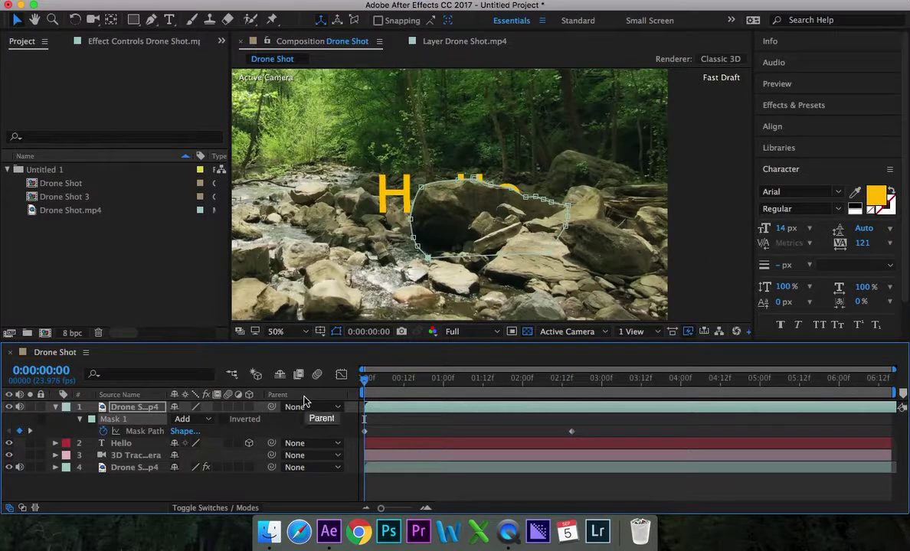
key("Page_Up")
key("Page_Down")
key("Page_Down")
key("Page_Down")
key("Page_Down")
key("Page_Down")
key("Page_Down")
key("Page_Down")
key("Page_Down")
key("Page_Down")
key("Page_Down")
key("Page_Down")
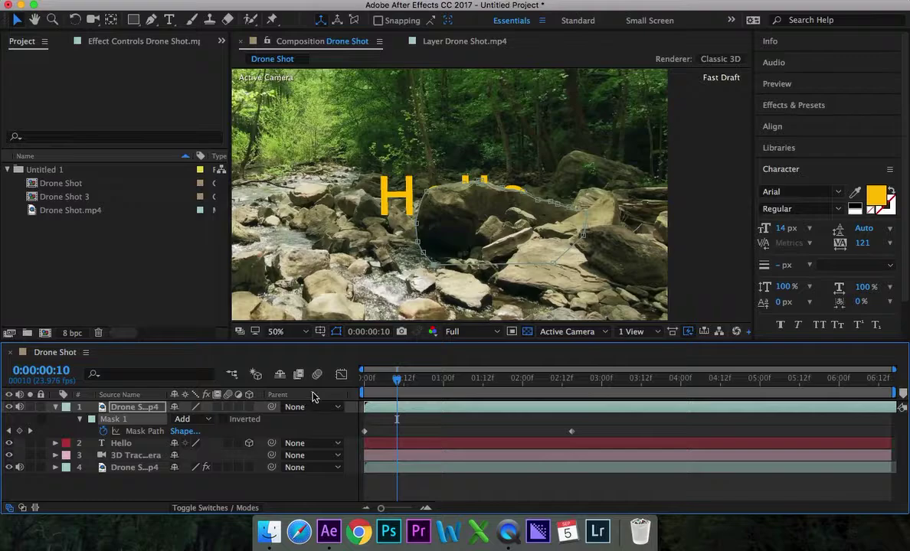
left_click_drag(392, 383, 573, 384)
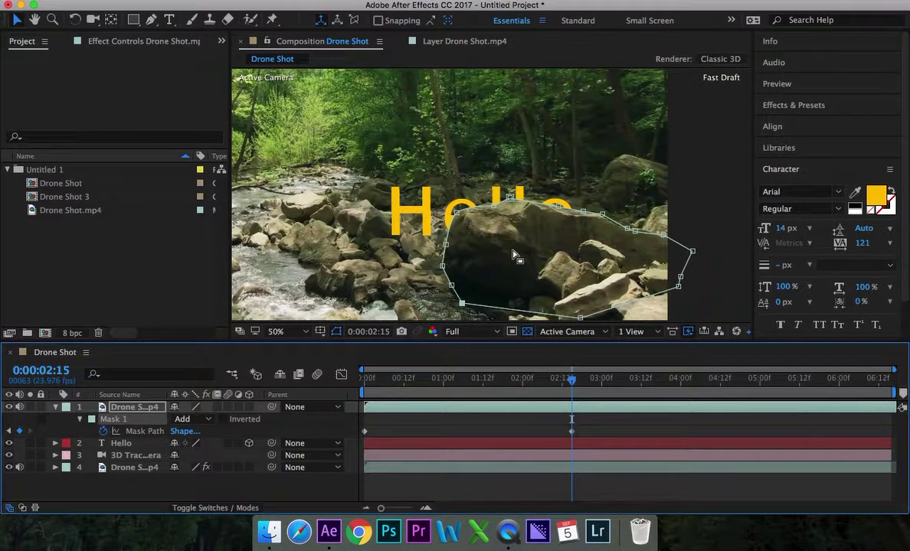
- At 0:00:05:11, move the whole of Mask 1 down and to the right onto the boulder to keyframe its new position
left_click(796, 378)
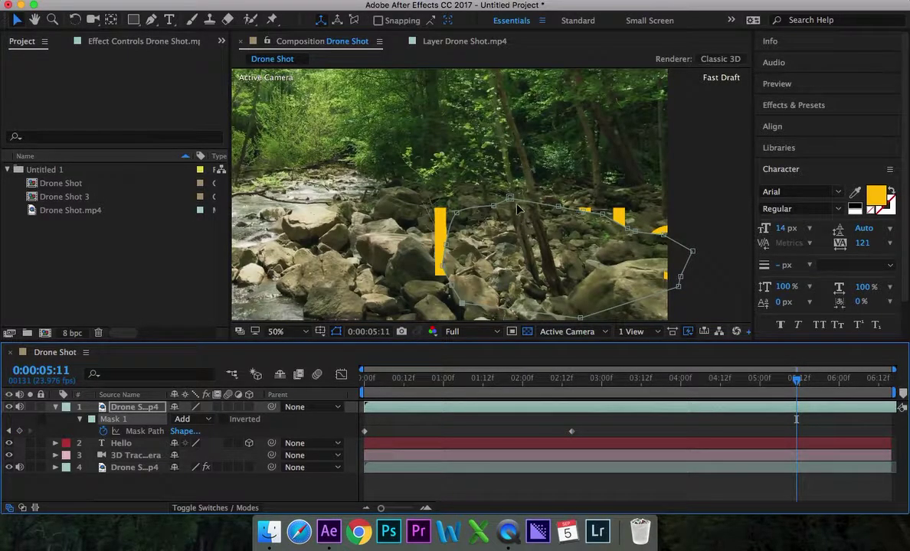
left_click(89, 432)
left_click(110, 420)
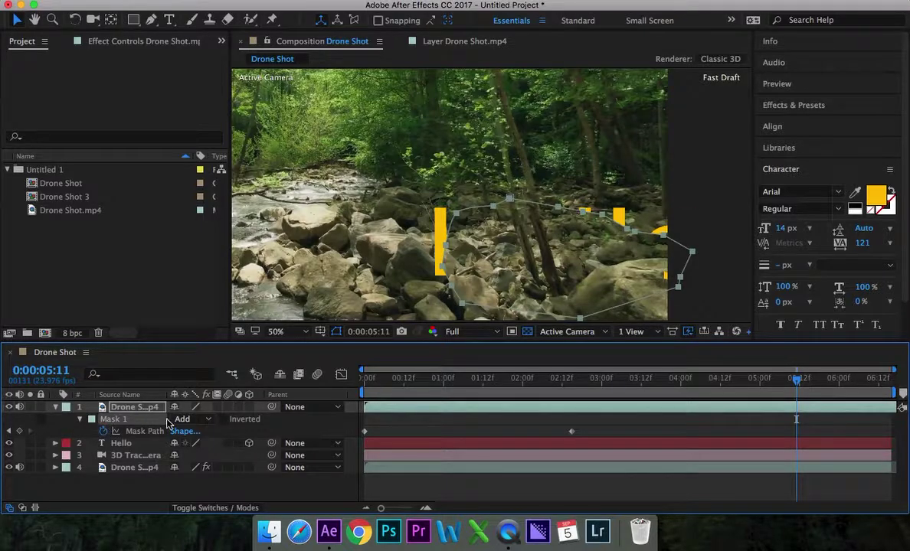
left_click_drag(510, 200, 640, 261)
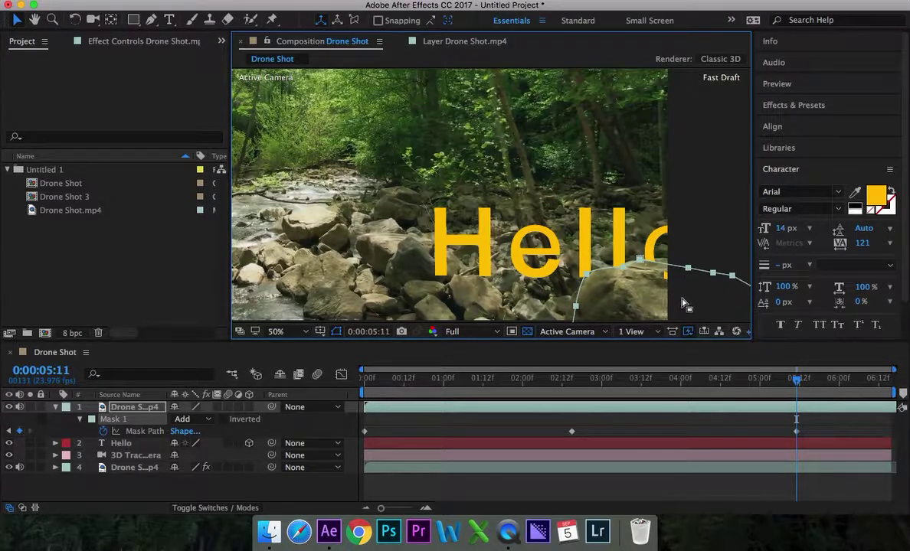
- Hide the mask outlines and play the composition from the first frame, examining how the mask follows the boulder between keyframes
left_click_drag(796, 383, 142, 438)
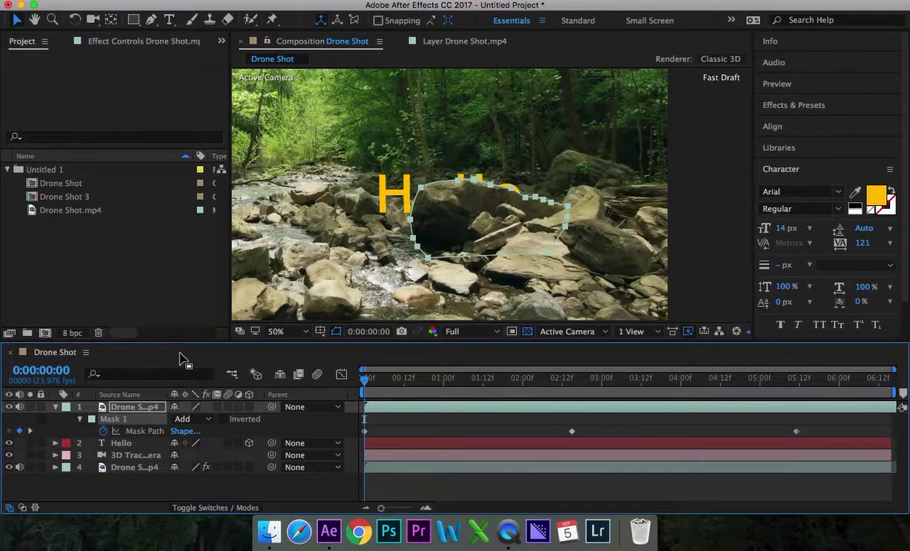
left_click(196, 275)
left_click(266, 268)
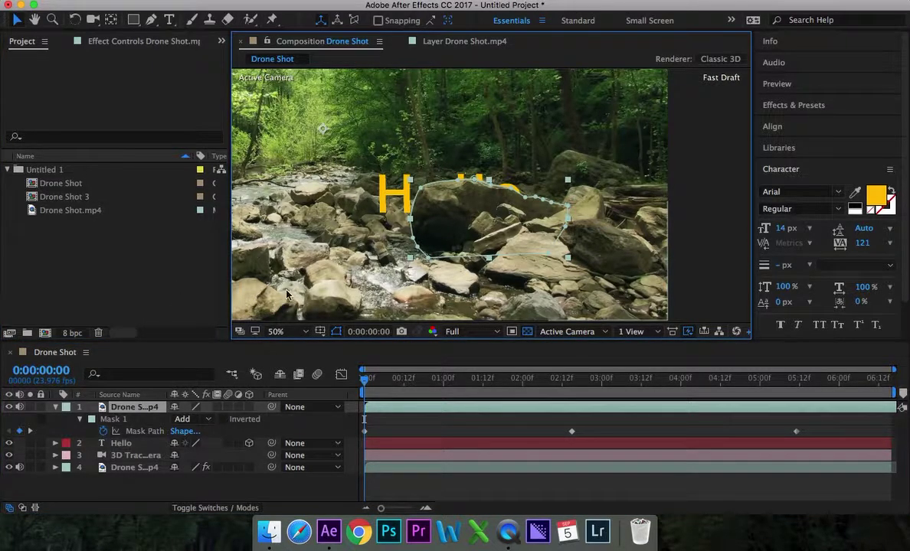
left_click(337, 334)
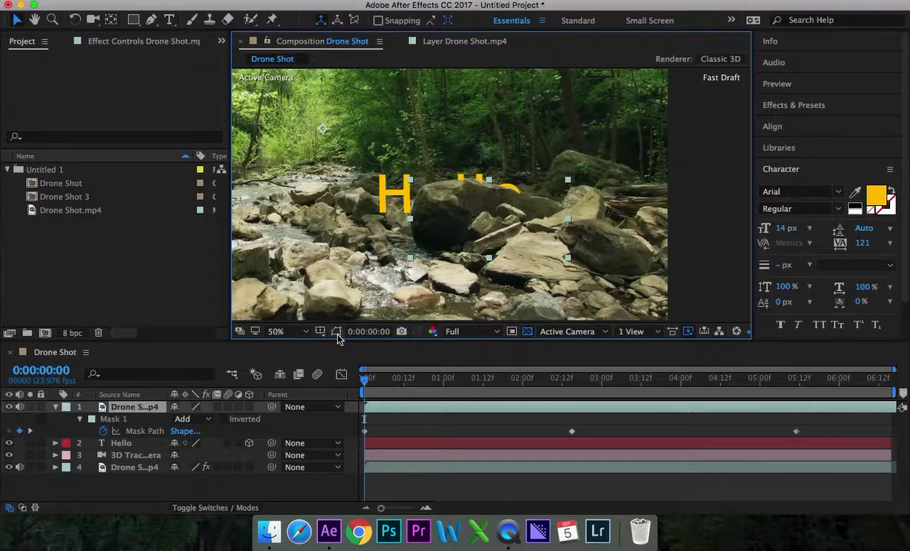
key("space")
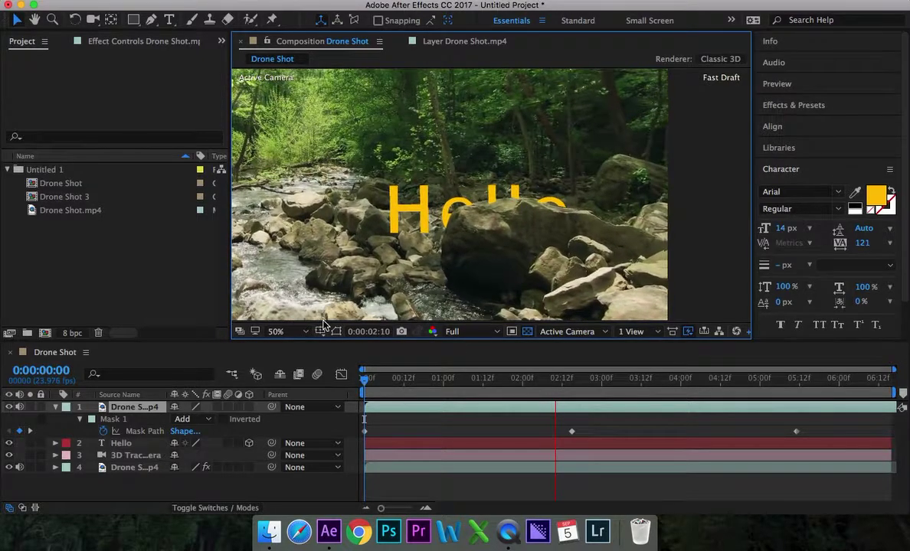
key("space")
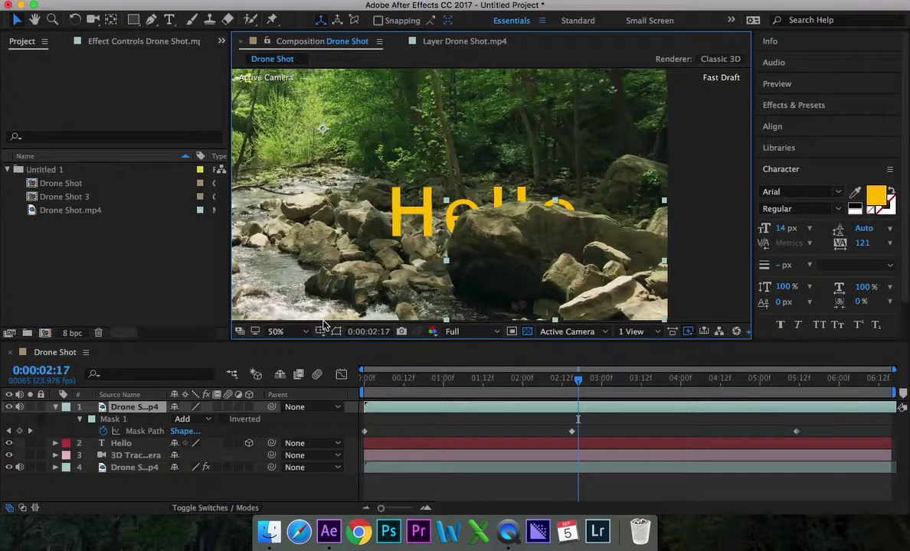
key("space")
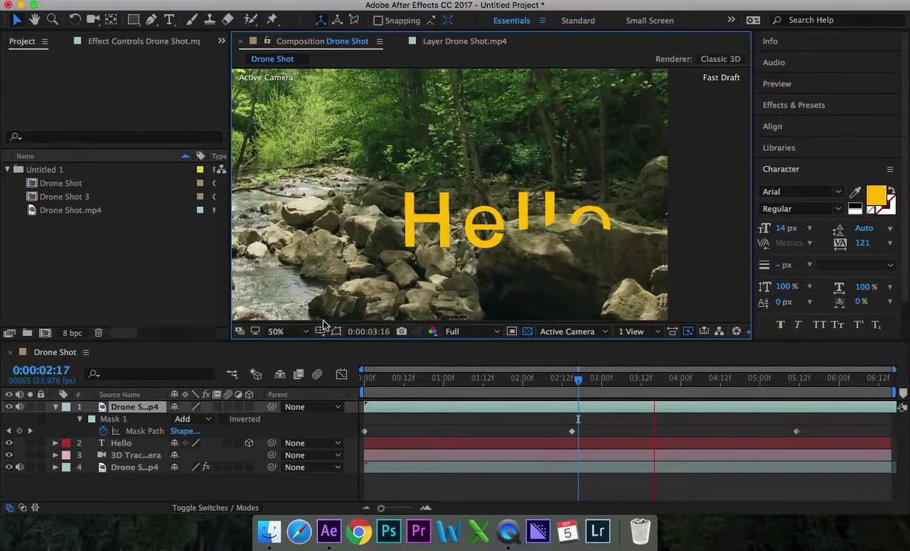
key("space")
- At 0:00:04:01, show the mask outlines again and pull Mask 1's upper vertices to fit the boulder's top edge
left_click_drag(568, 379, 683, 381)
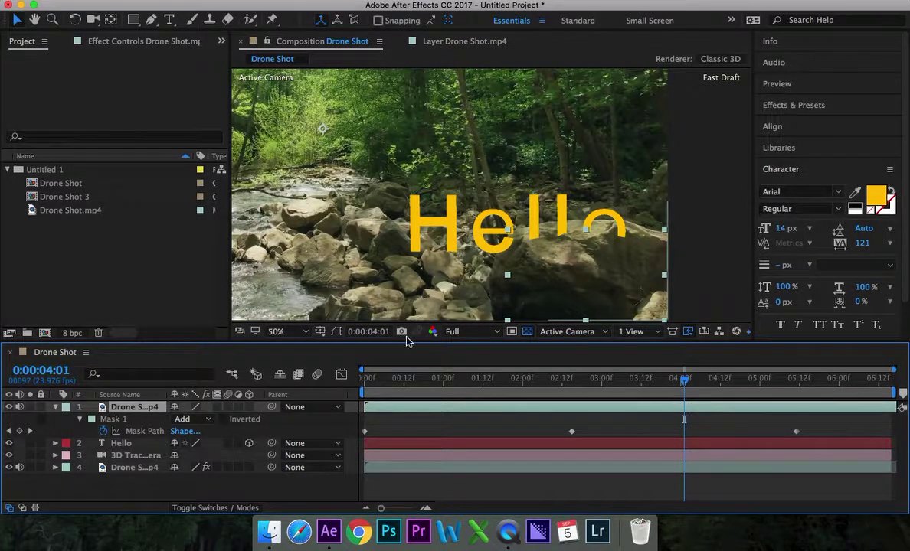
left_click(113, 419)
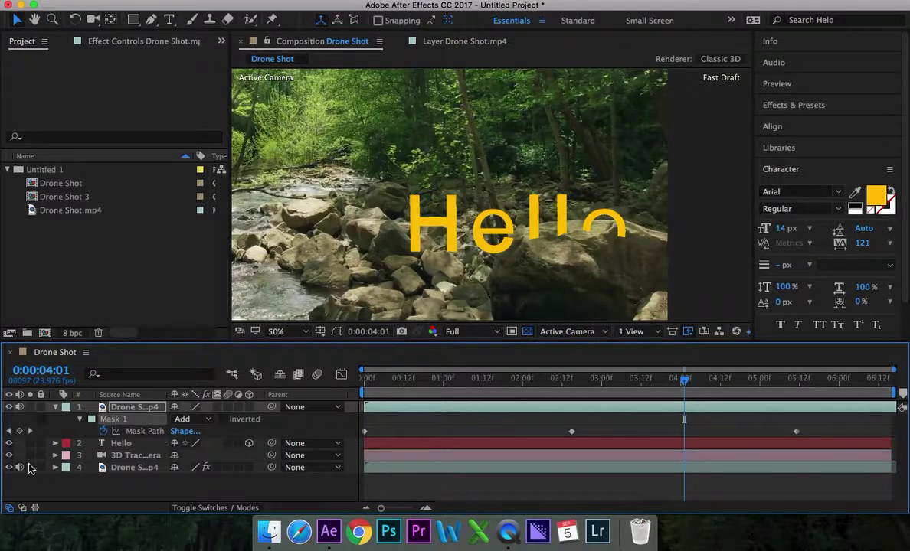
left_click(337, 331)
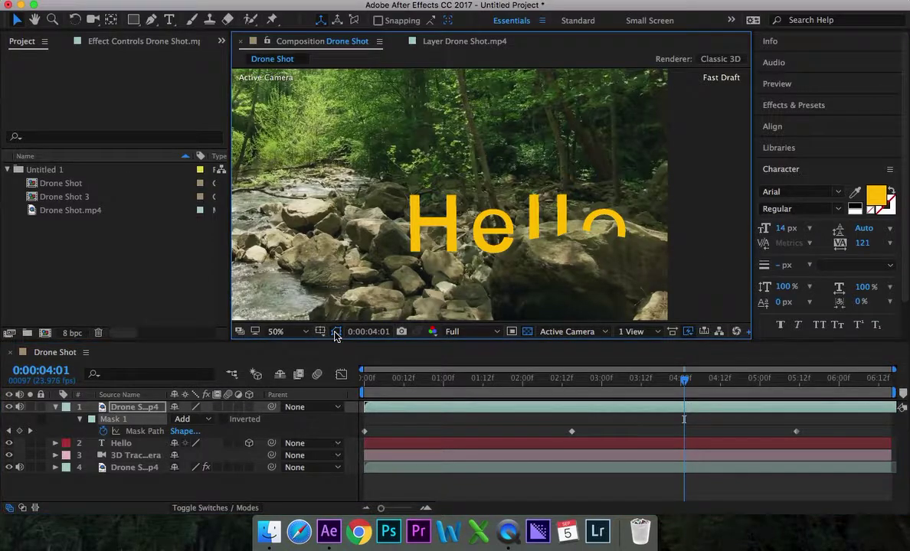
left_click_drag(521, 244, 682, 240)
left_click(598, 271)
left_click(630, 219)
left_click_drag(629, 218, 631, 223)
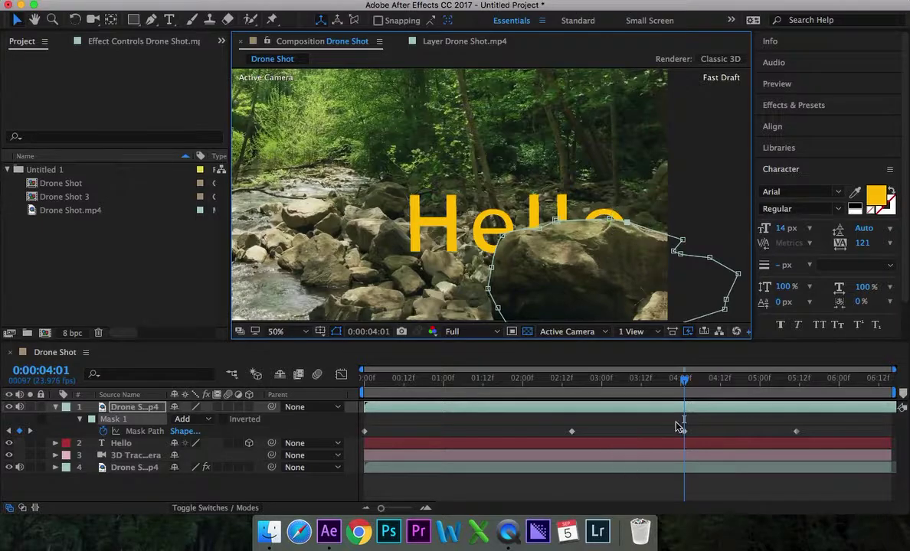
- Play the section from the 0:00:02:15 keyframe to past 0:00:04:01 to check the mask against the boulder
left_click_drag(683, 393, 570, 393)
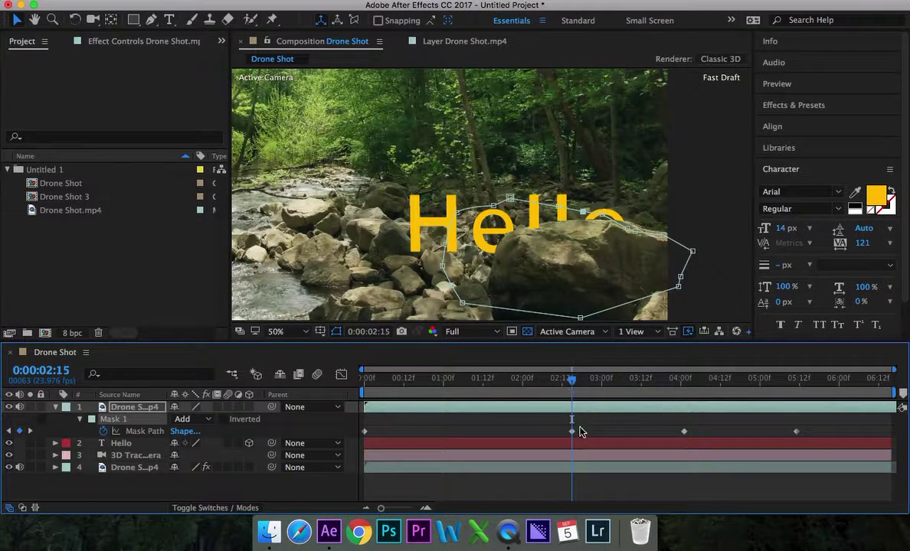
key("space")
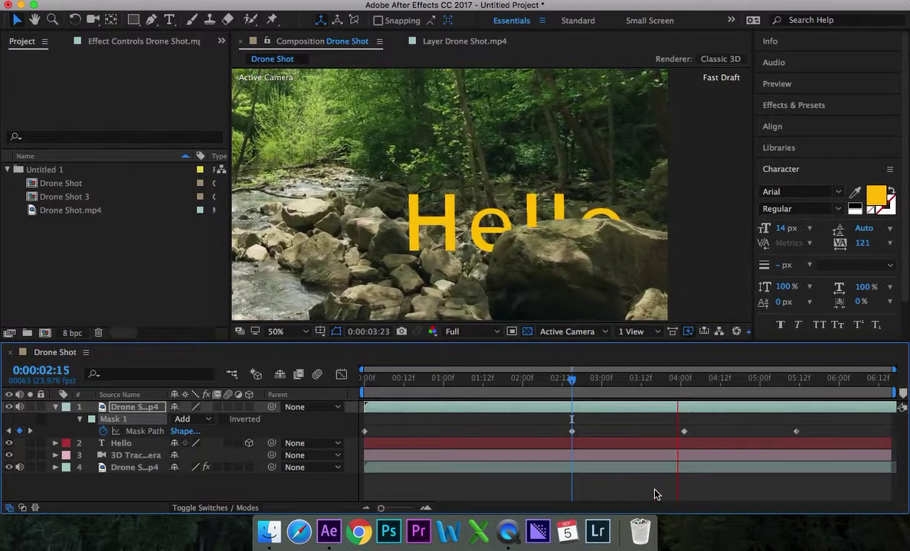
key("space")
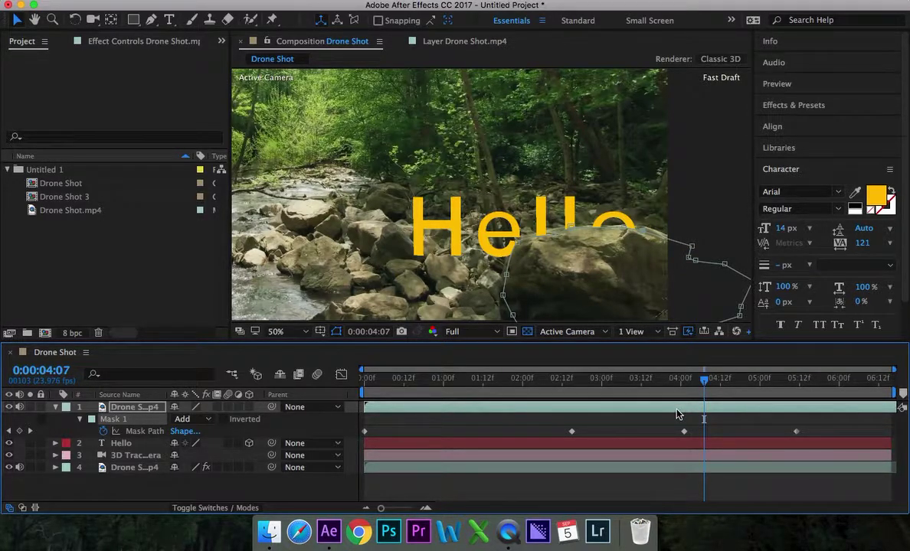
- Return to the first frame, collapse the masked footage layer's properties, and deselect everything
left_click_drag(703, 392, 366, 421)
left_click(187, 434)
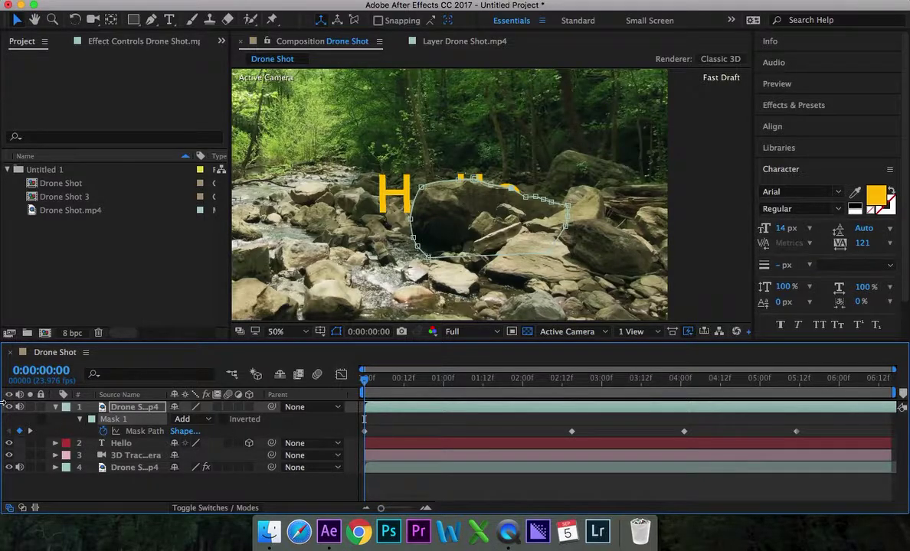
left_click(55, 406)
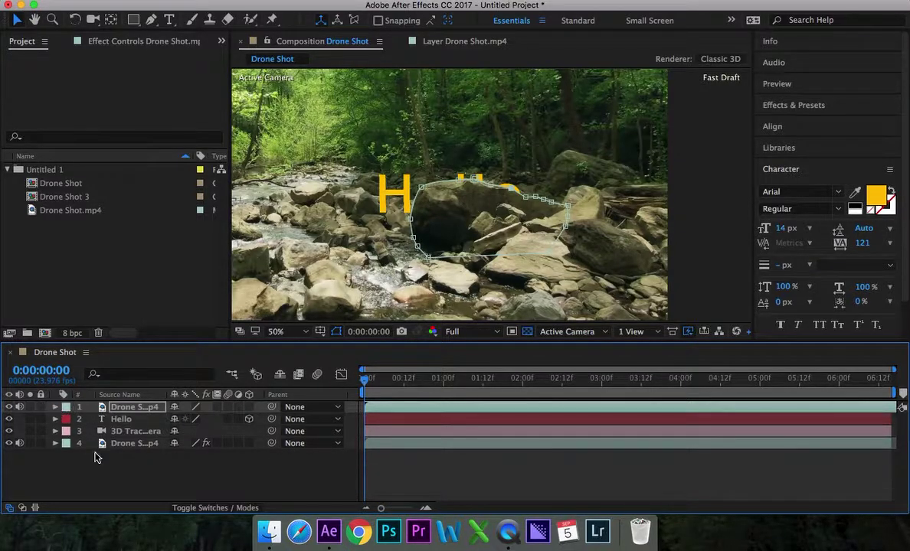
left_click(99, 470)
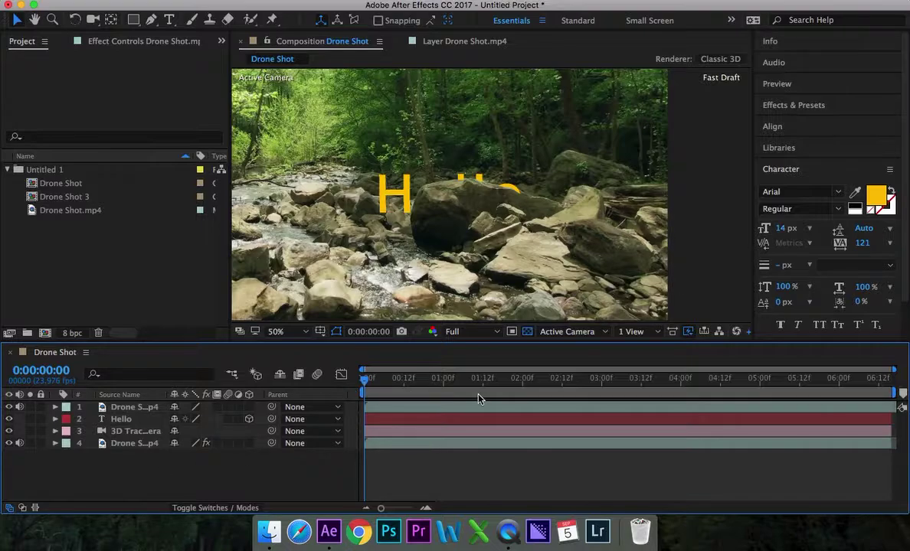
- Play the full-frame composition from the start to examine the text behind the boulder and near the trees, then return to the first frame
key("space")
key("space")
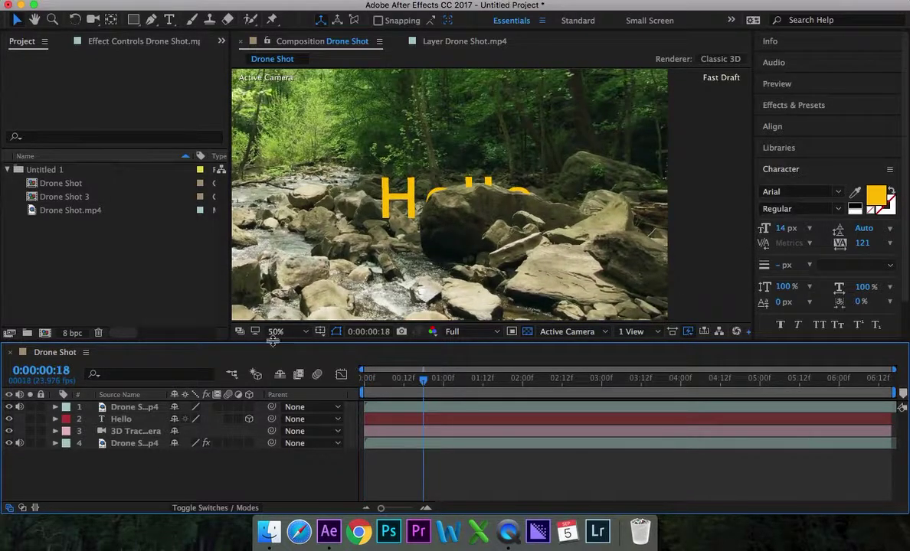
left_click_drag(423, 377, 260, 368)
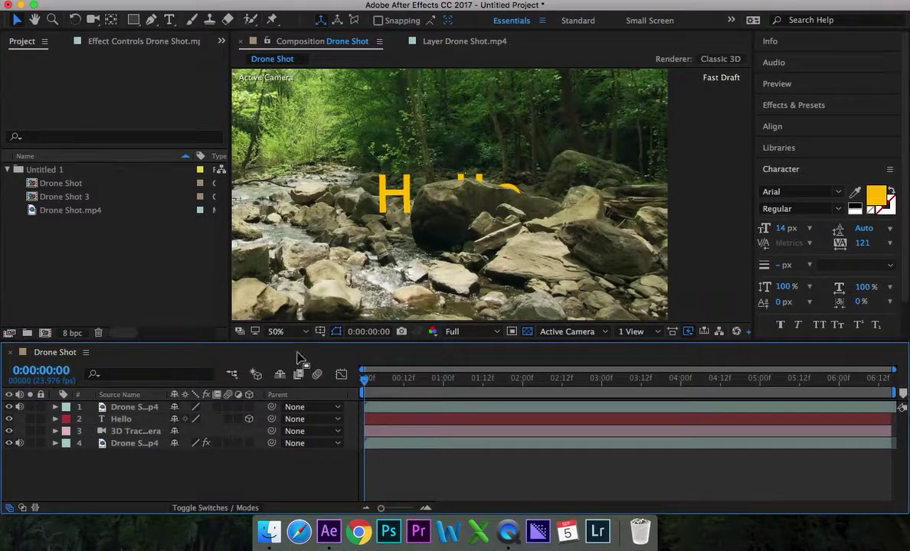
left_click(276, 331)
left_click(285, 290)
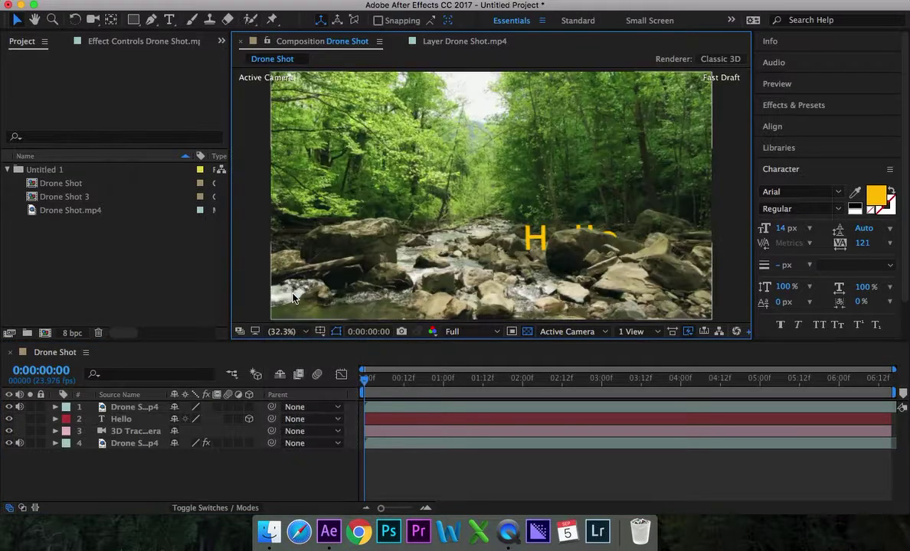
key("space")
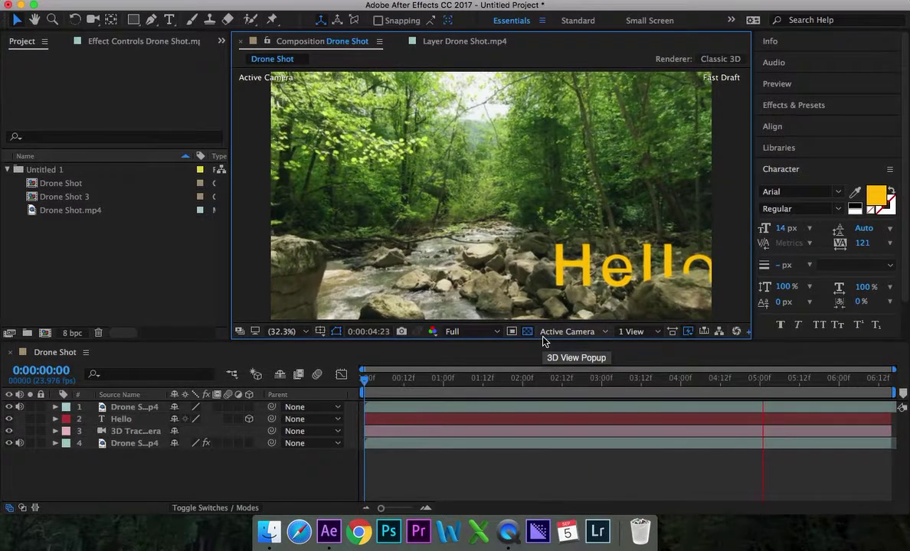
key("space")
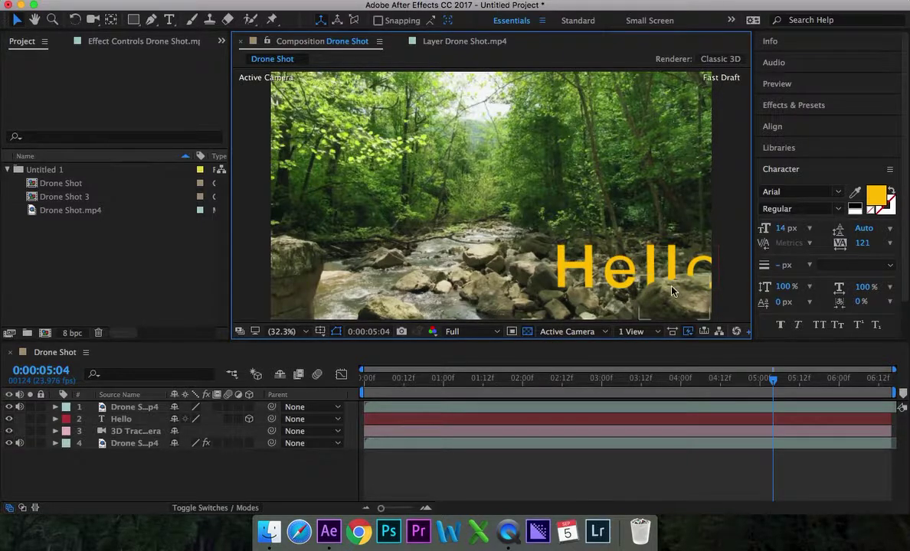
key("space")
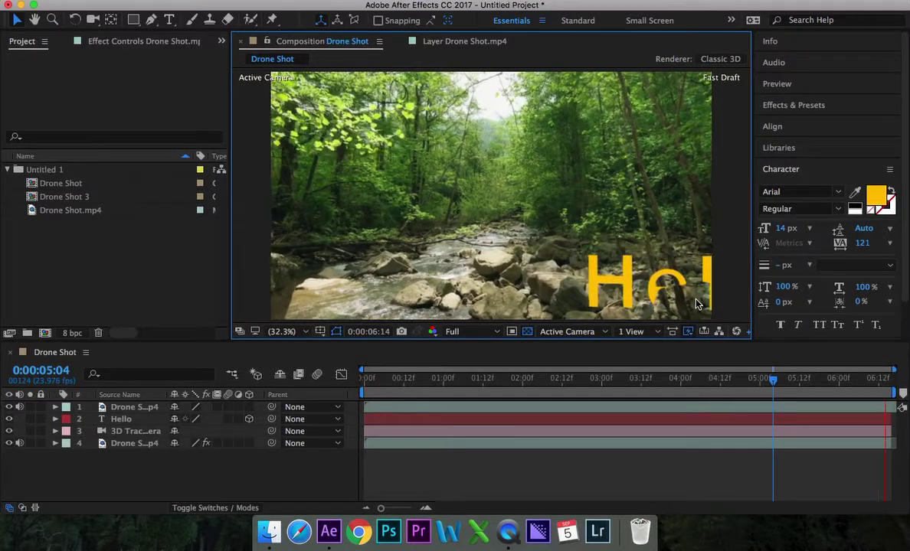
key("space")
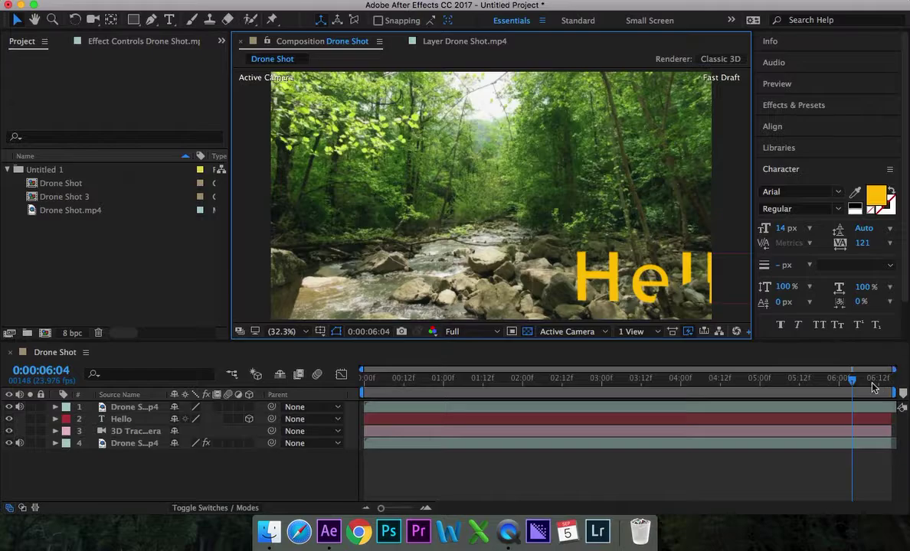
left_click_drag(856, 389, 351, 434)
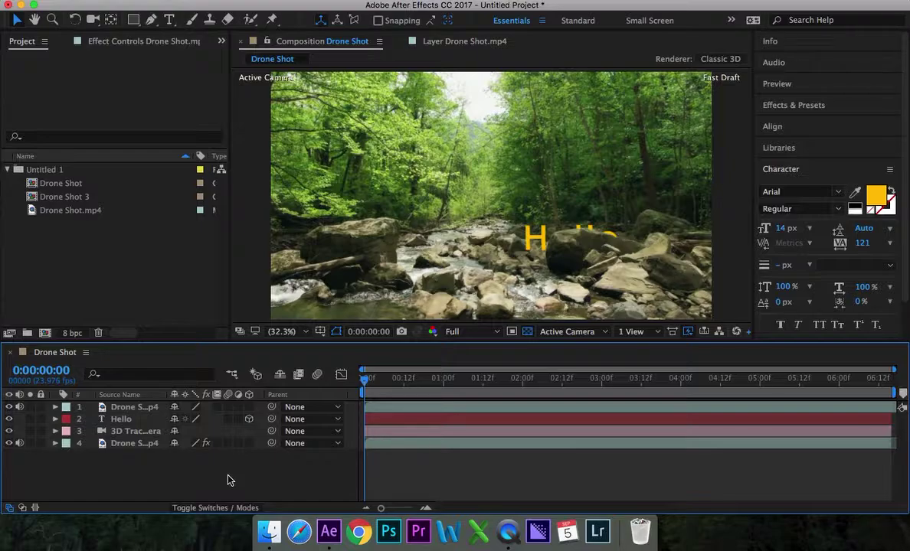
left_click(381, 408)
left_click(172, 459)
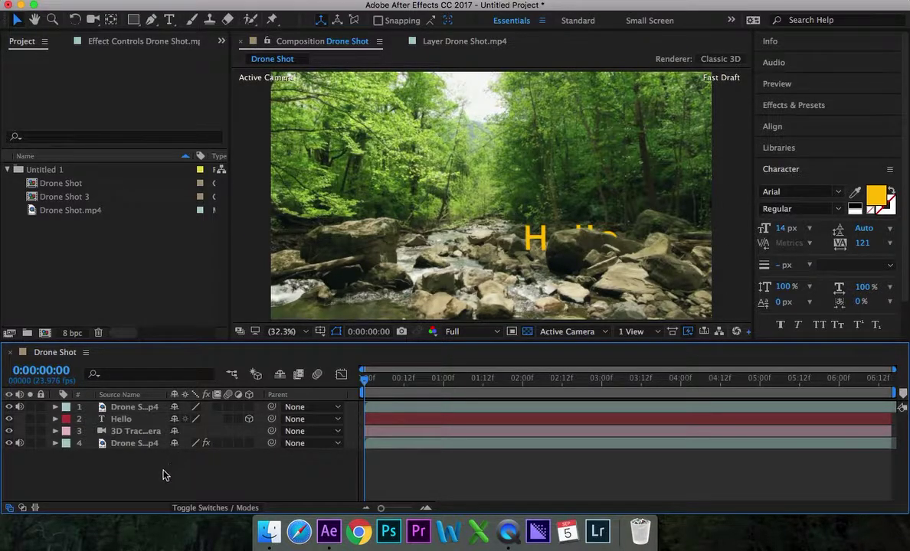